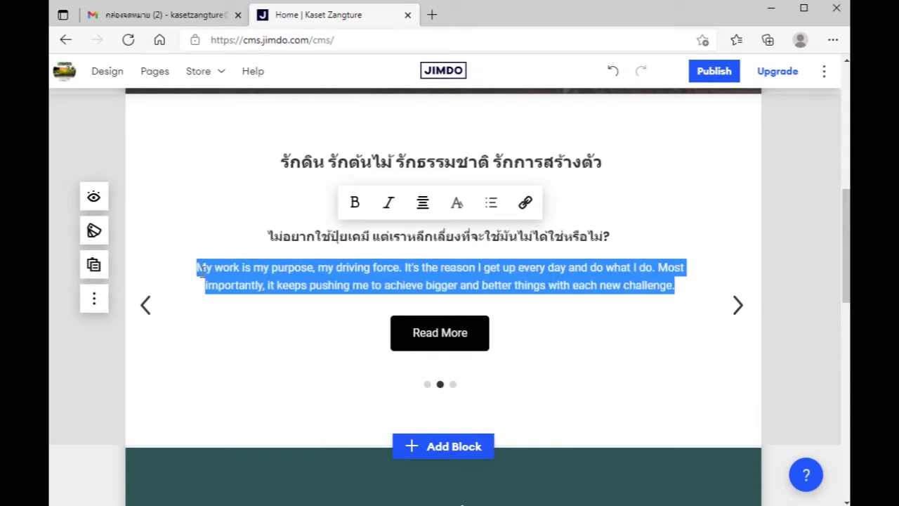
Step: Replace the second slide's description with "- ราคาก็แพง - แถมยังเป็นสาเหตุที่ทำให้ดินเสียอีก จะทำอย่างไรละคราวนี้ ?" on three lines and centre it
text(- ราคาก็แพง - แถมยังเป็นสาเหตุที่ทำให้ดินเสียอีก จะทำอย่างไรละคราวนี้ ?)
drag(310, 322, 177, 286)
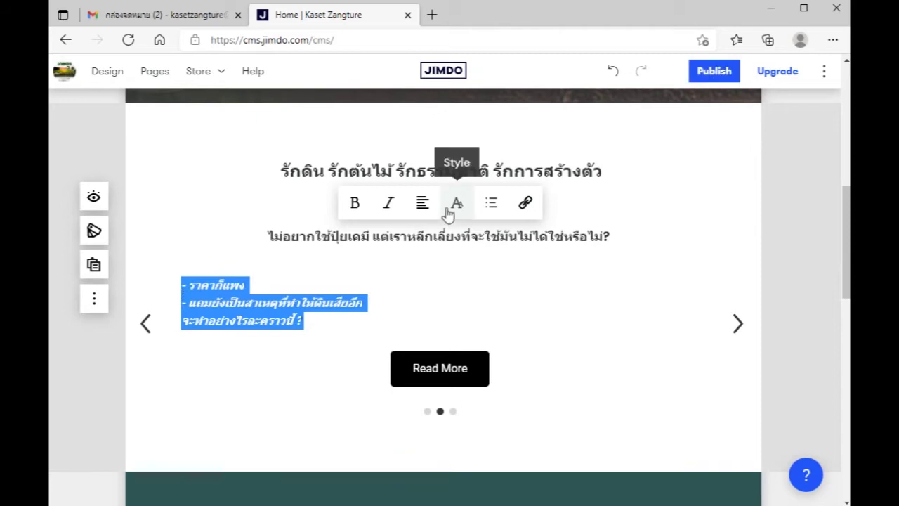
click(424, 205)
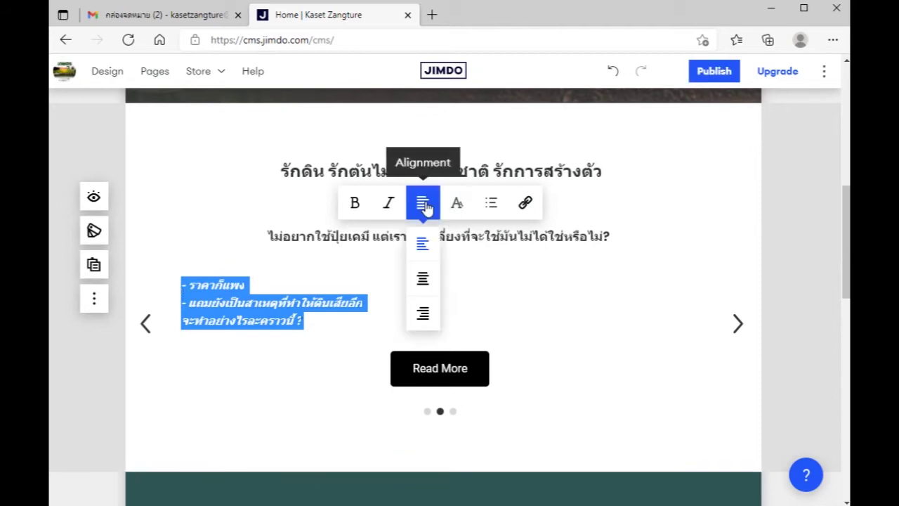
click(422, 279)
click(521, 340)
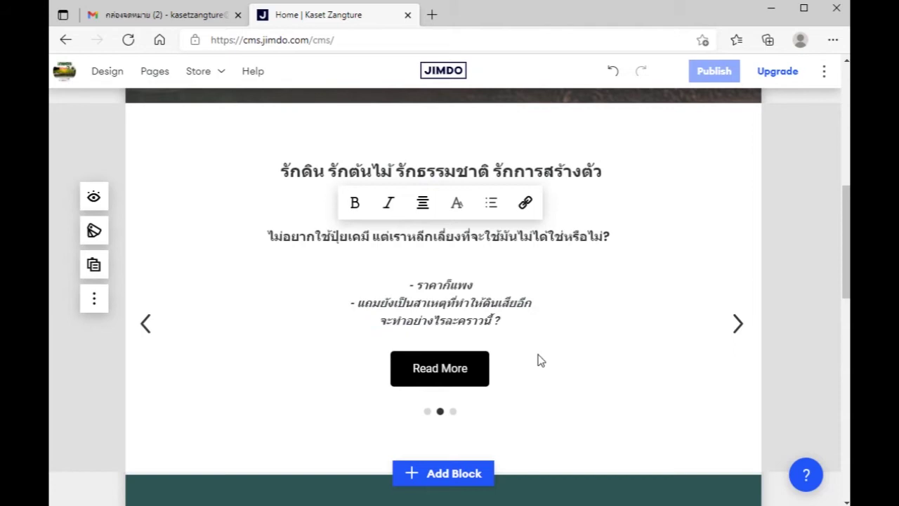
Step: Link the second slide's Read More button to the external Facebook page URL ending in facebook.com/kasetzangture2021
scroll(532, 361, down, 1)
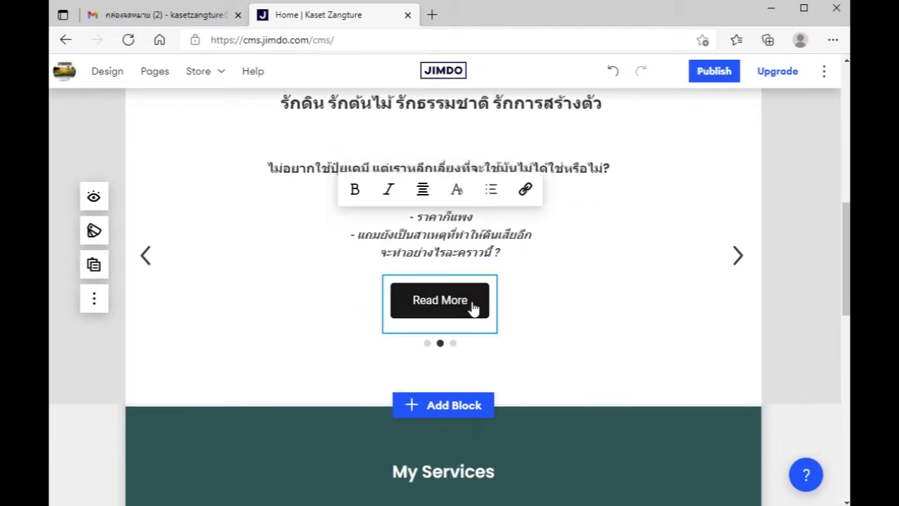
click(474, 307)
click(484, 269)
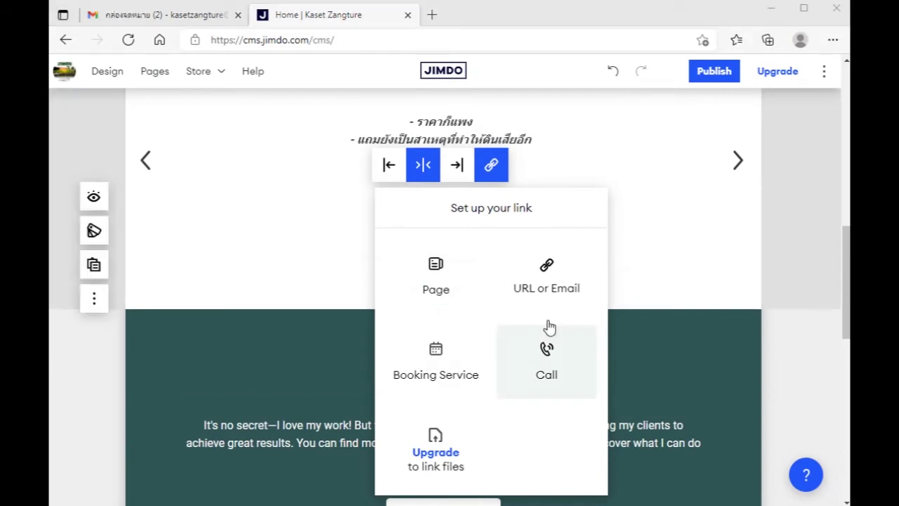
click(547, 289)
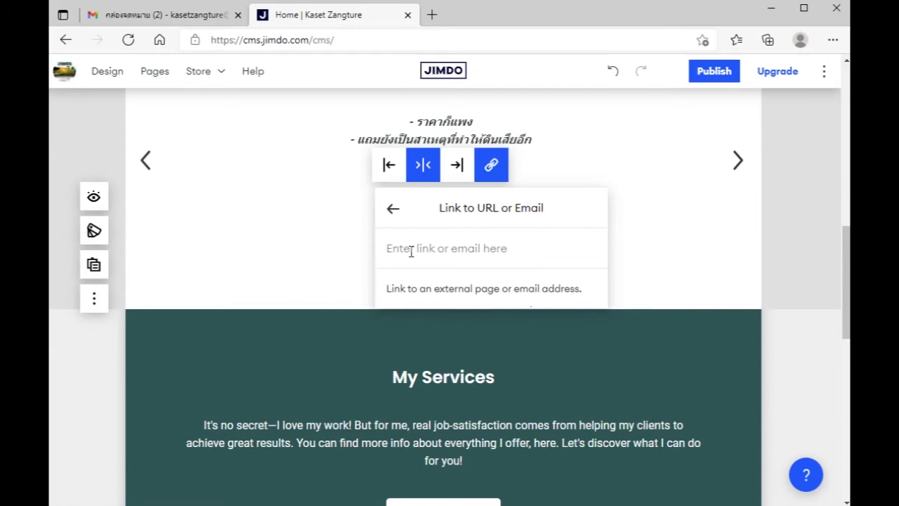
key(ctrl+v)
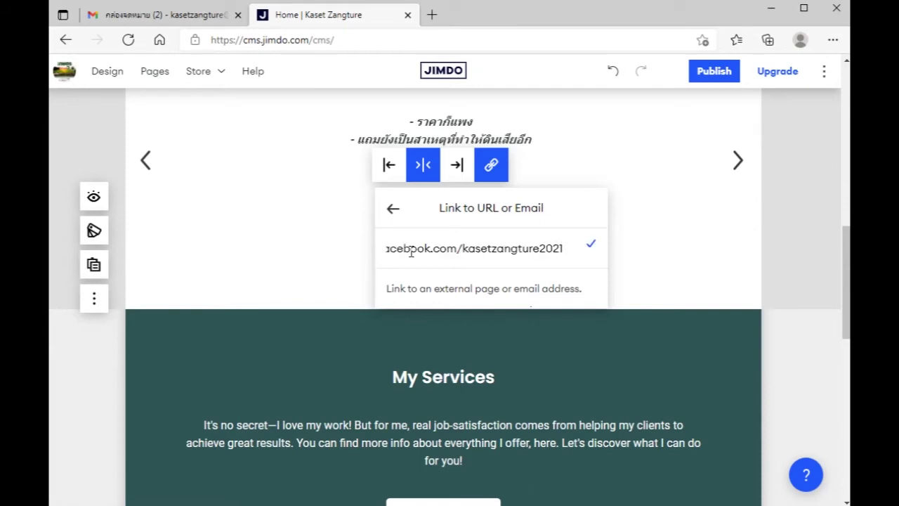
click(591, 243)
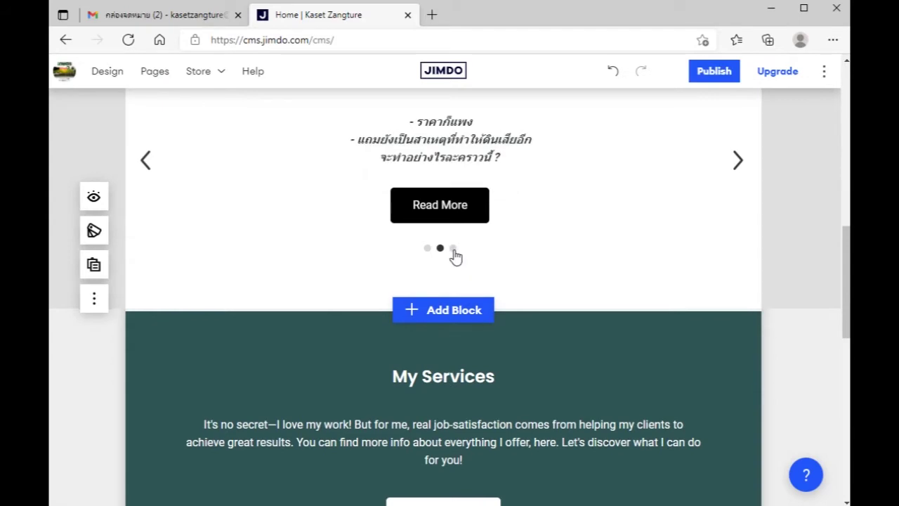
Step: Replace the "My Project" heading on the third slide with "ธาตุอาหารของพืช"
click(453, 248)
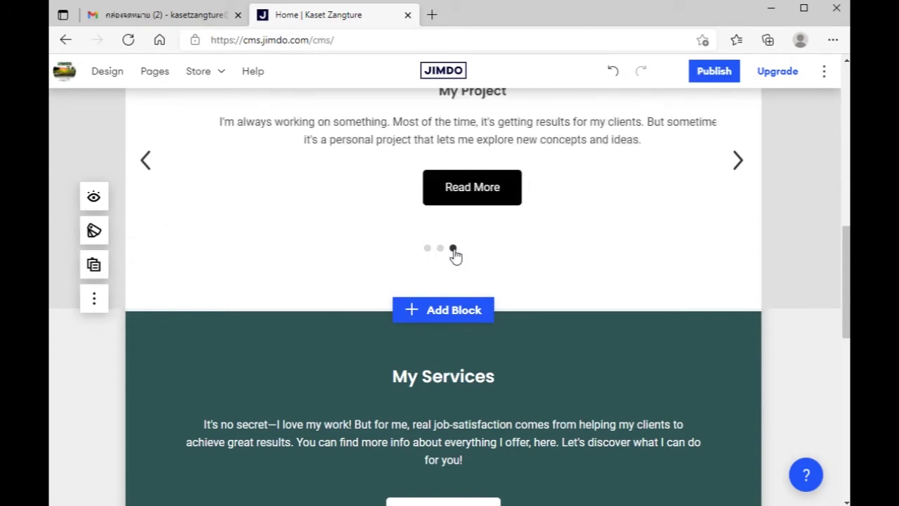
scroll(454, 256, up, 1)
scroll(456, 267, up, 1)
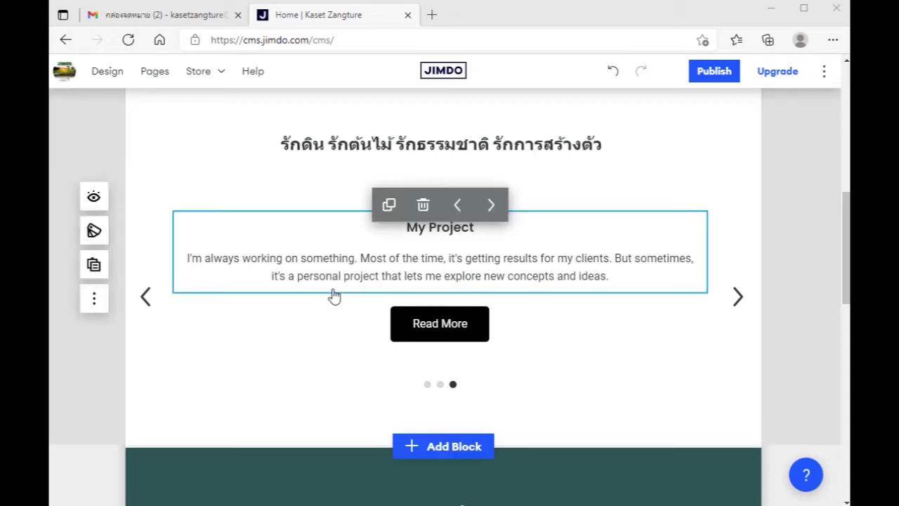
click(425, 230)
drag(407, 228, 475, 226)
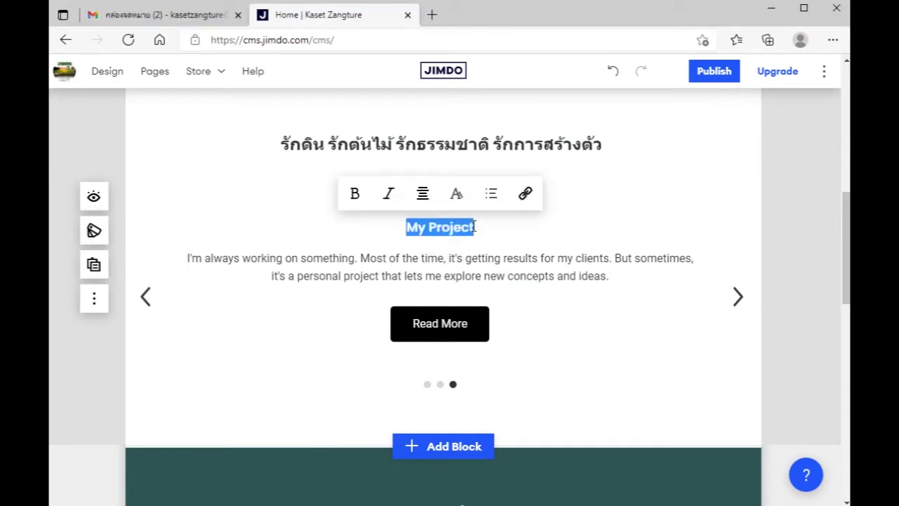
text(ธ)
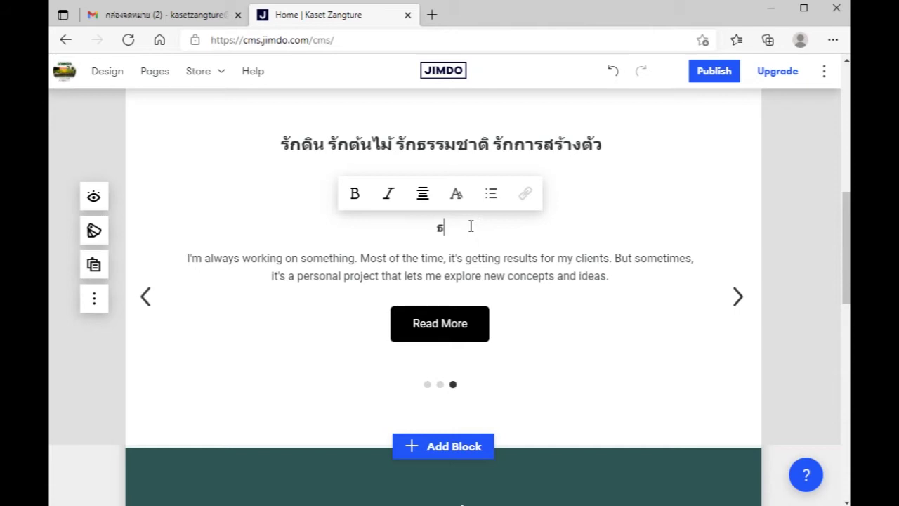
text(าตุอาหารของพื)
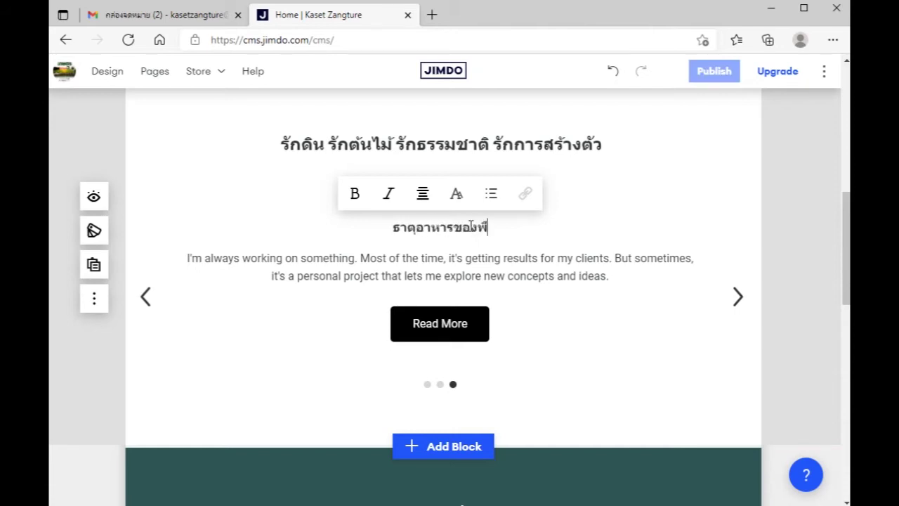
text(ช)
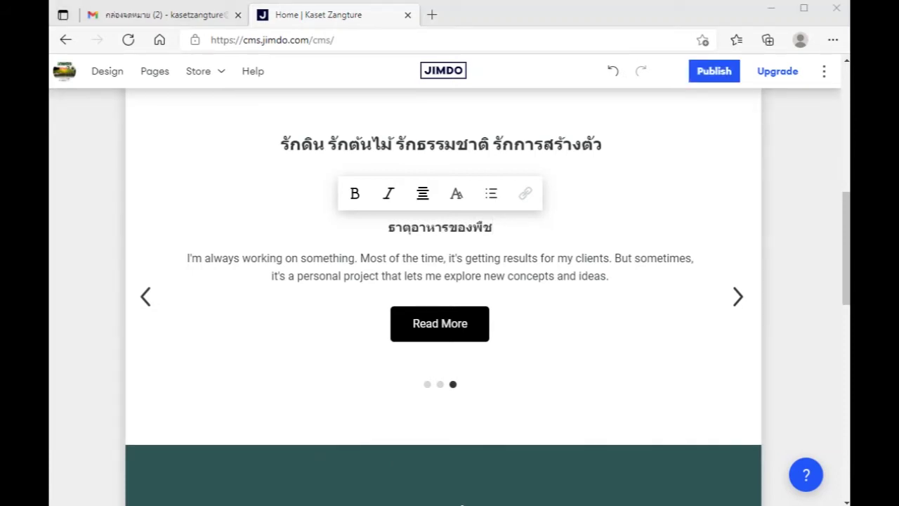
Step: Replace the third slide's description with "รู้หรือไม่? นอกจากธาตุอาหารหลัก NPK แล้ว พืชยังต้องการธาตุอาหารรอง หรือแร่ธาตุต่างๆ สูงถึง 45%" and centre it
click(395, 276)
drag(610, 276, 188, 258)
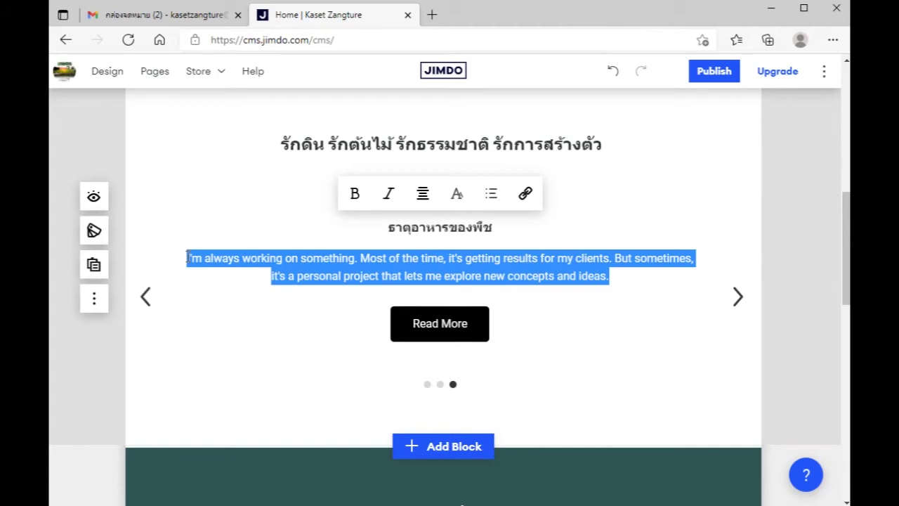
text(รู้หรือไม่? นอกจากธาตุอาหารหลัก NPK แล้ว พืชยังต้องการธาตุอาหารรอง หรือแร่ธาตุต่างๆ สูงถึง 45%)
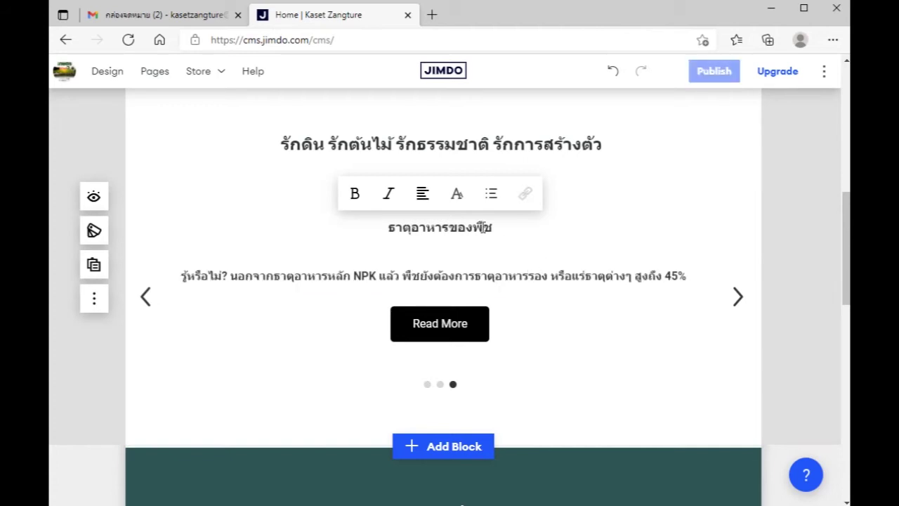
click(423, 198)
click(423, 269)
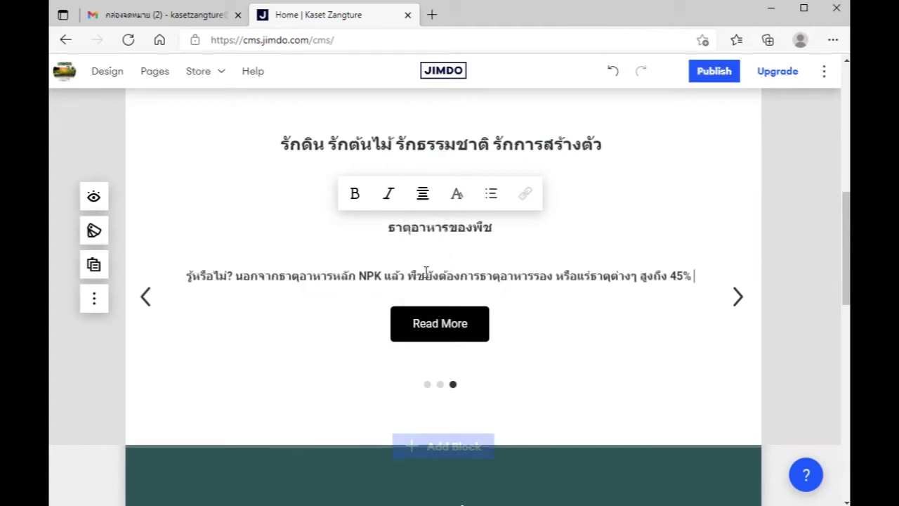
click(452, 330)
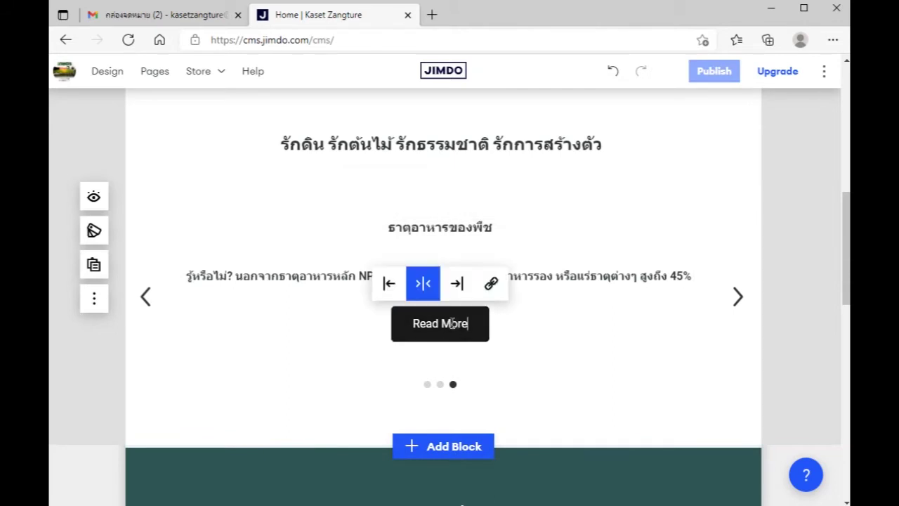
click(492, 283)
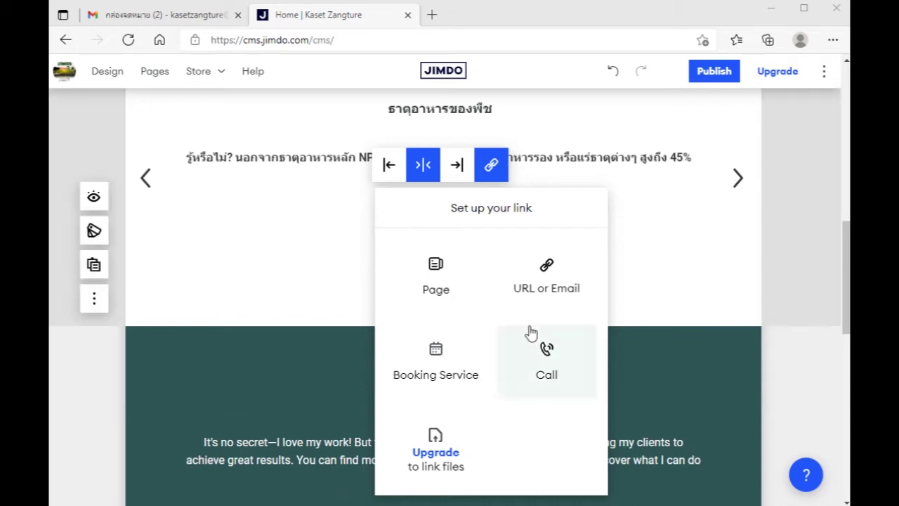
click(541, 284)
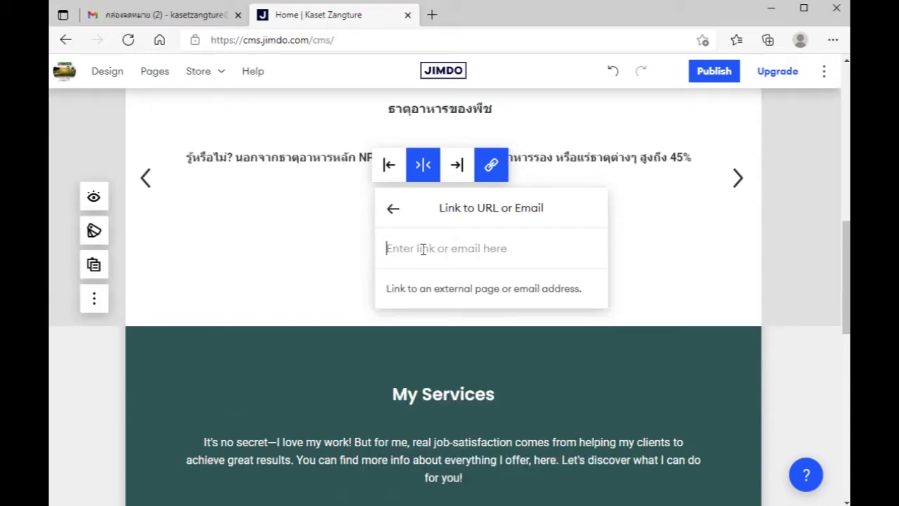
text(https://www.facebook.com/kasetzangture2021)
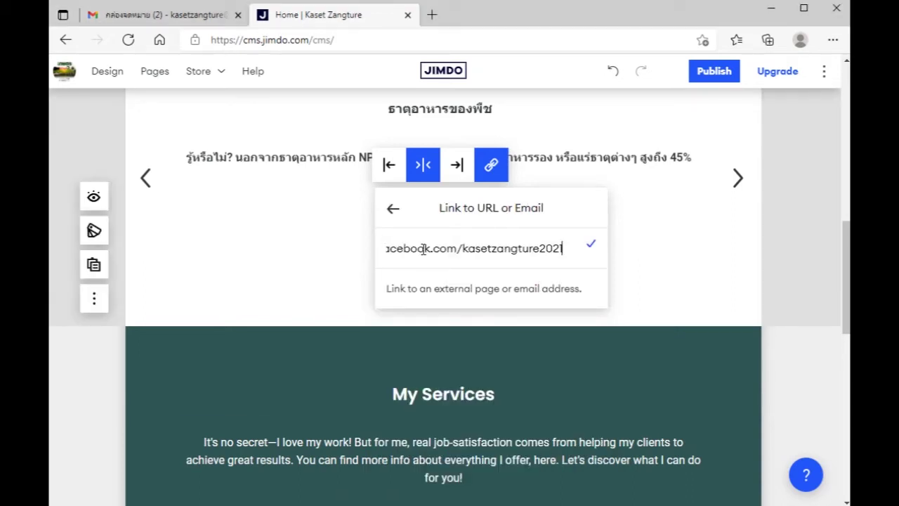
click(592, 244)
Step: Review the remaining home page blocks down to the footer and the site's list of pages
scroll(552, 323, down, 2)
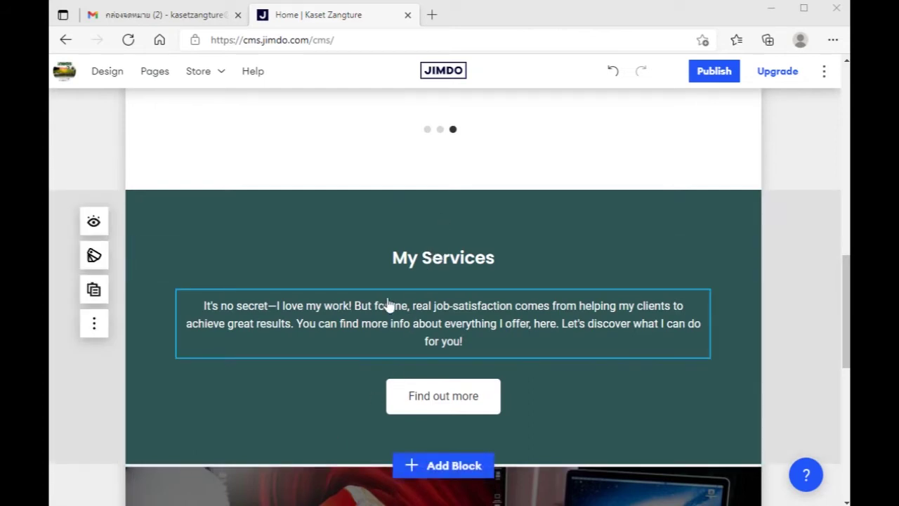
scroll(388, 306, down, 2)
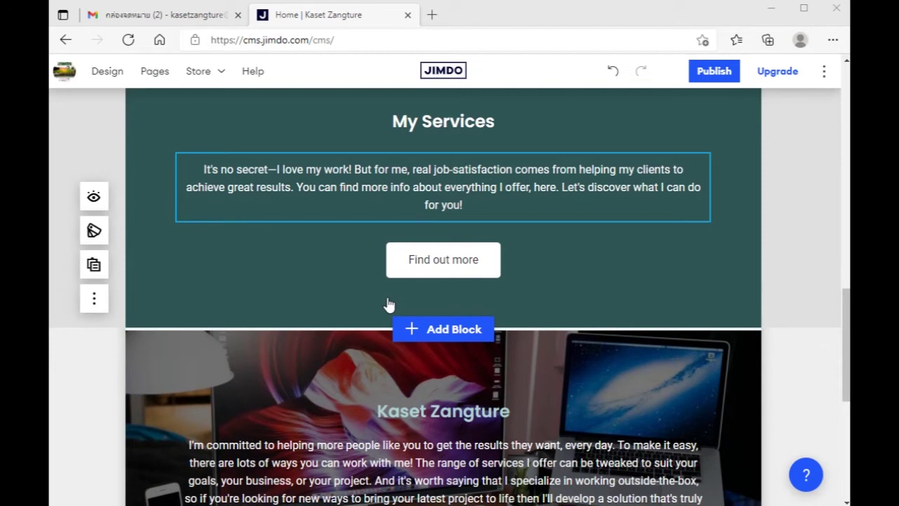
scroll(389, 306, down, 5)
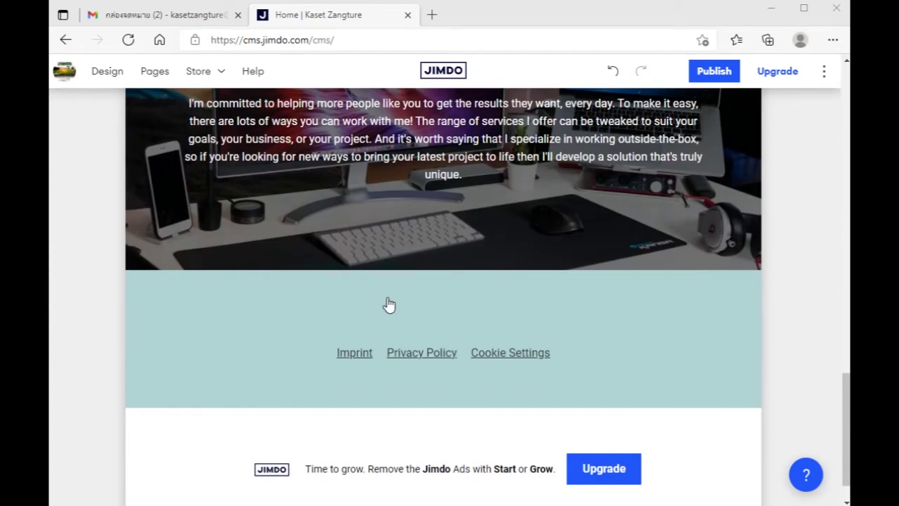
scroll(388, 306, down, 1)
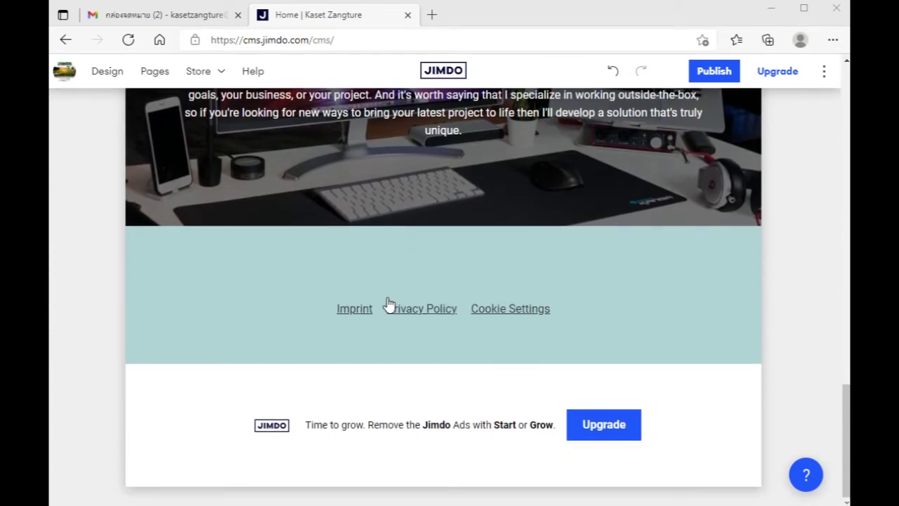
scroll(388, 304, up, 3)
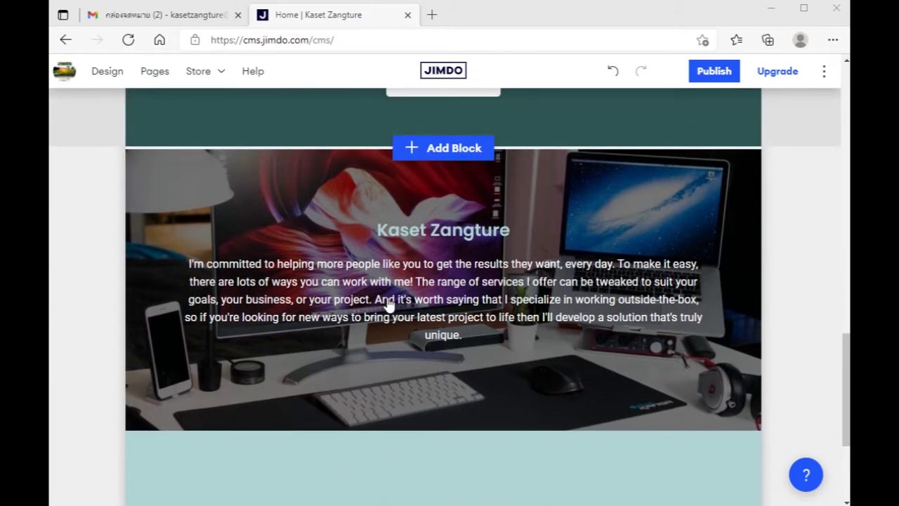
scroll(389, 303, up, 5)
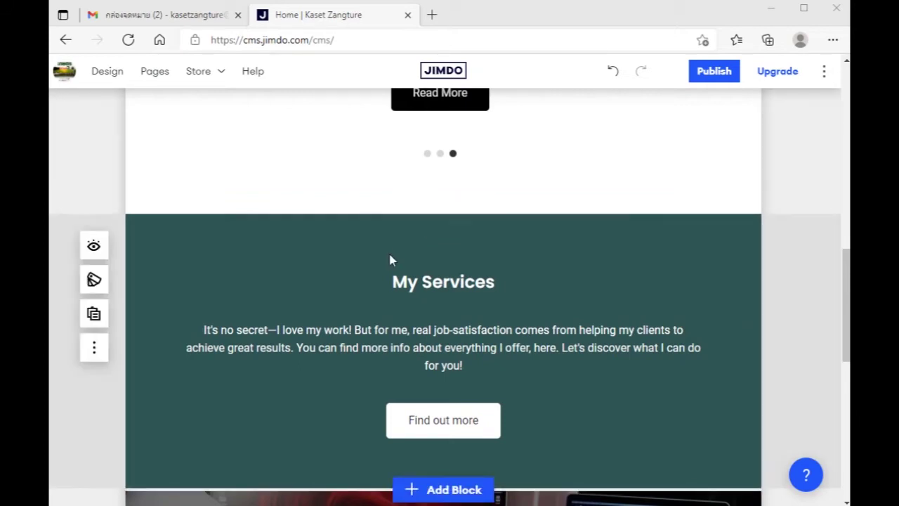
scroll(389, 257, up, 1)
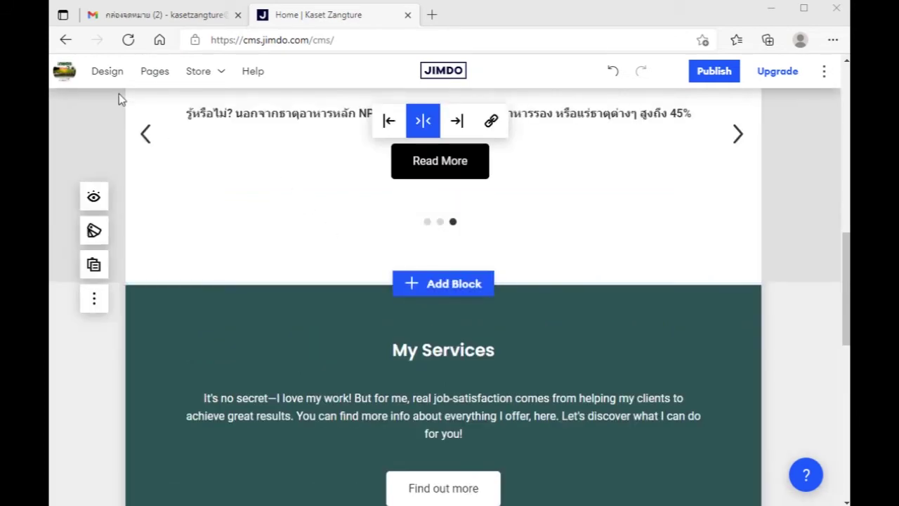
click(155, 73)
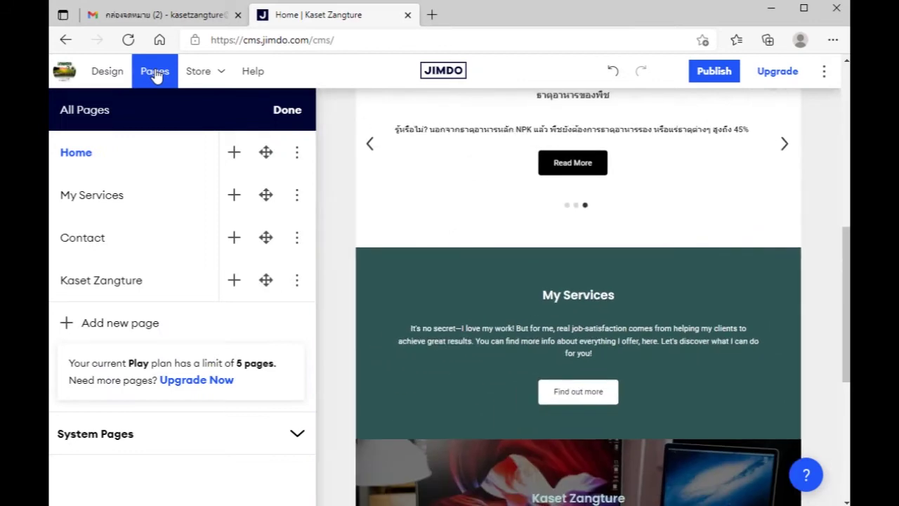
click(538, 255)
Step: Delete the green "My Services" block from the home page
scroll(483, 392, down, 5)
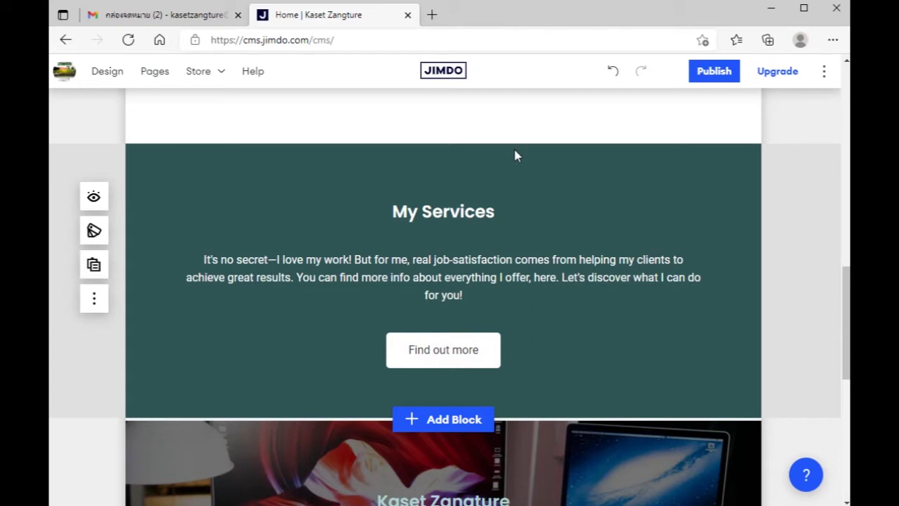
mouse_move(471, 150)
click(94, 300)
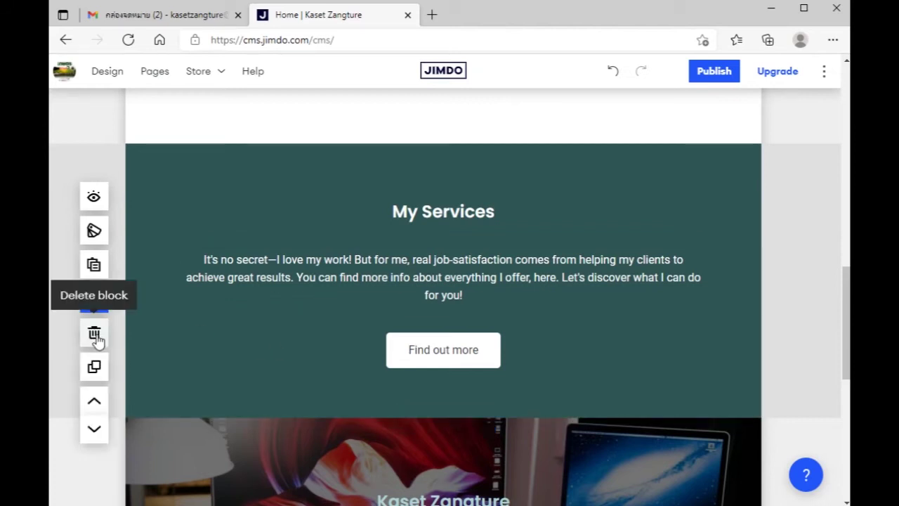
click(95, 335)
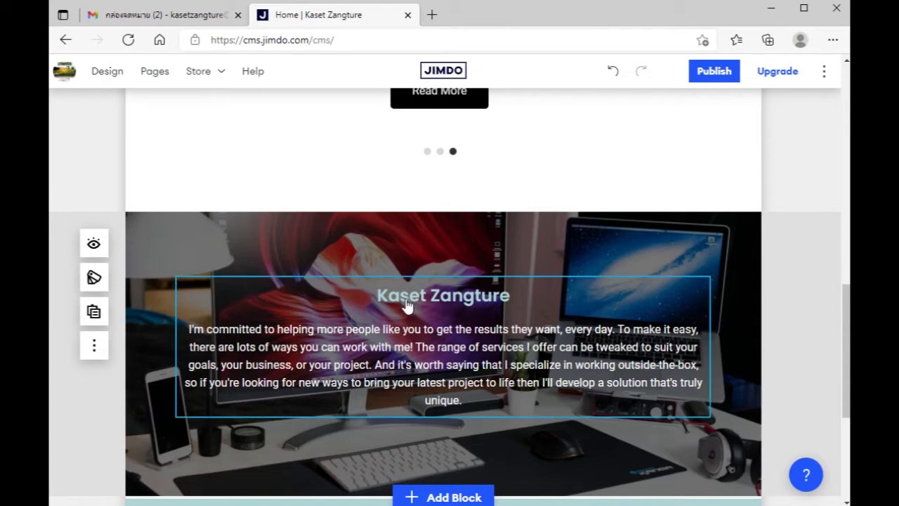
Step: Replace the "Kaset Zangture" heading over the desk photo with "เกษตรสร้างตัว"
scroll(394, 322, down, 4)
scroll(393, 320, up, 4)
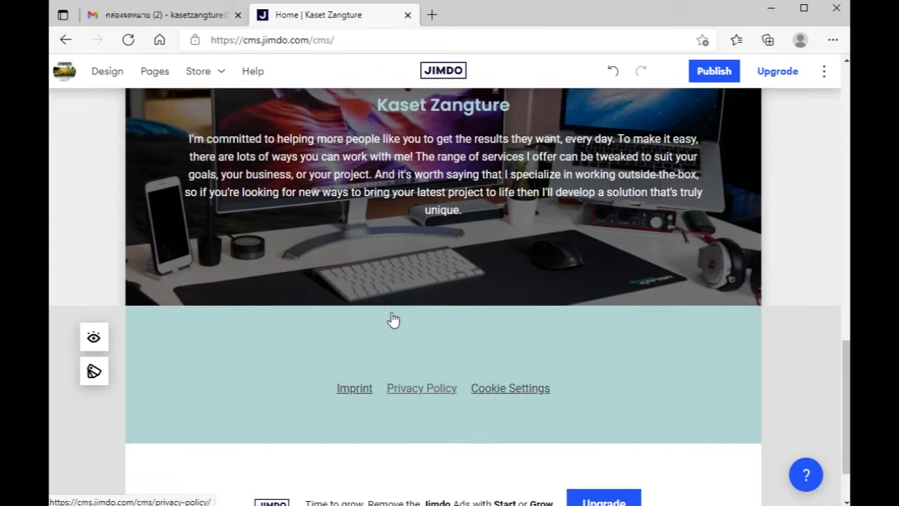
double_click(404, 301)
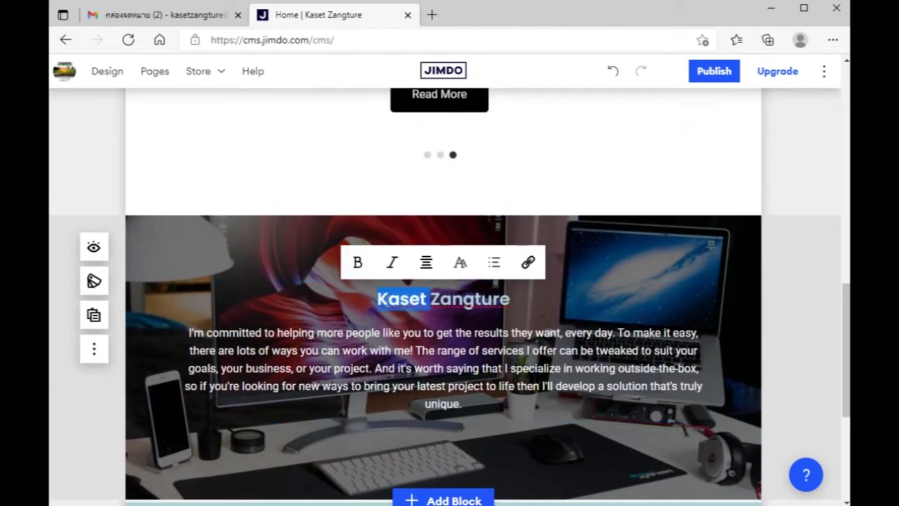
click(378, 299)
drag(378, 298, 513, 299)
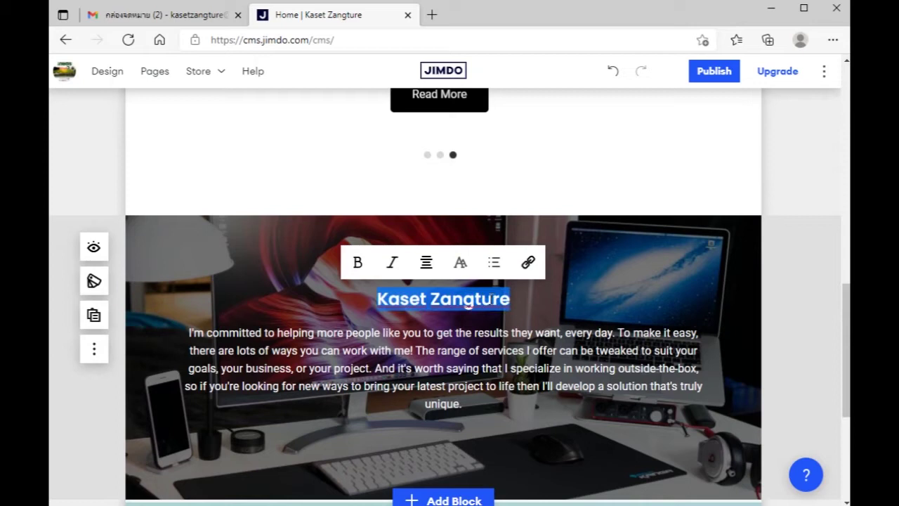
key(BackSpace)
text(เกษตรสร้างตัว)
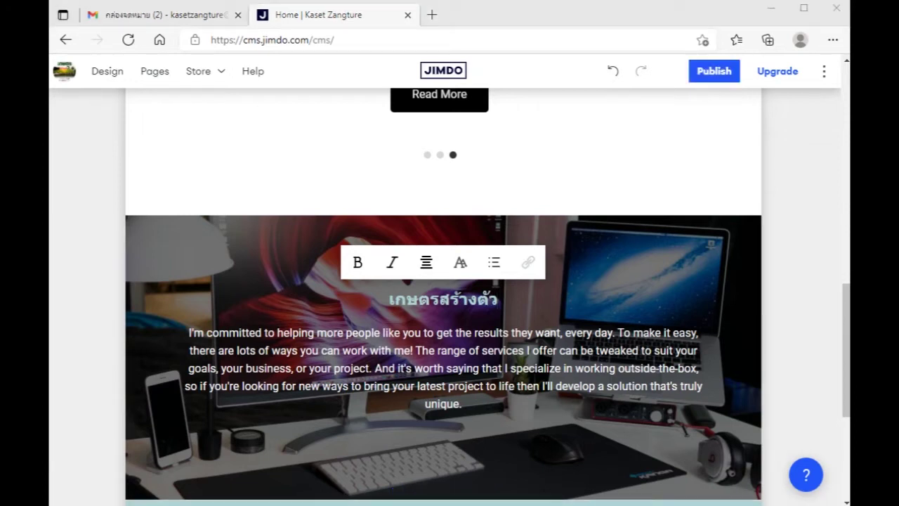
Step: Replace the paragraph below that heading with the company's name, address, phone numbers, Line IDs, e-mail, Facebook link and website link
drag(486, 410, 189, 336)
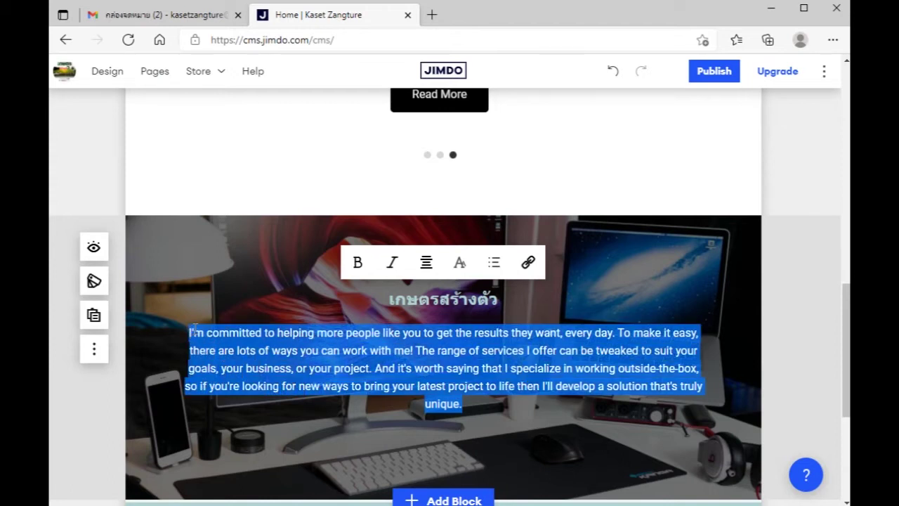
key(ctrl+v)
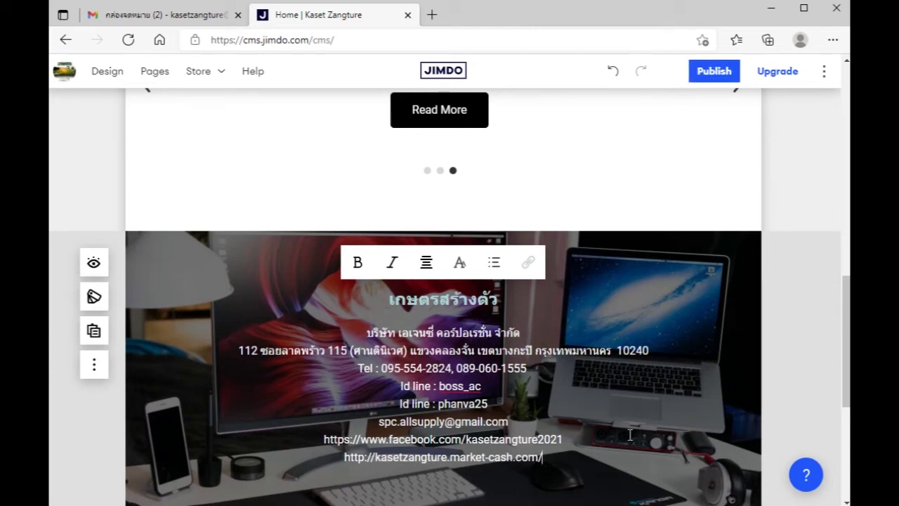
scroll(630, 435, down, 2)
click(578, 445)
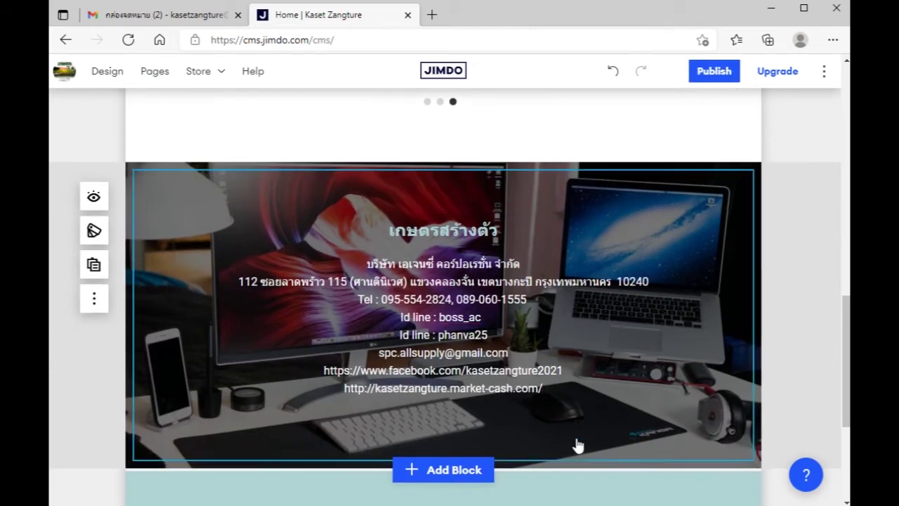
scroll(576, 443, down, 2)
scroll(576, 443, up, 3)
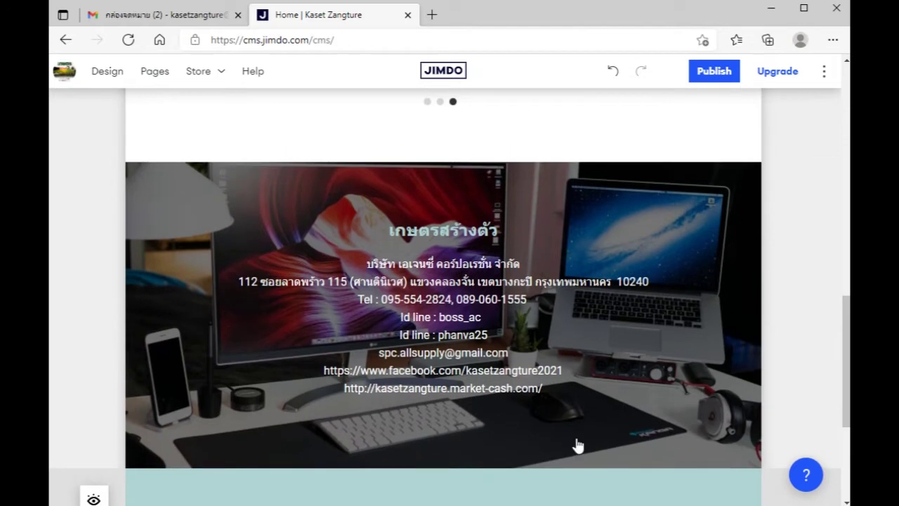
Step: Publish the website without a domain and return to editing
click(714, 73)
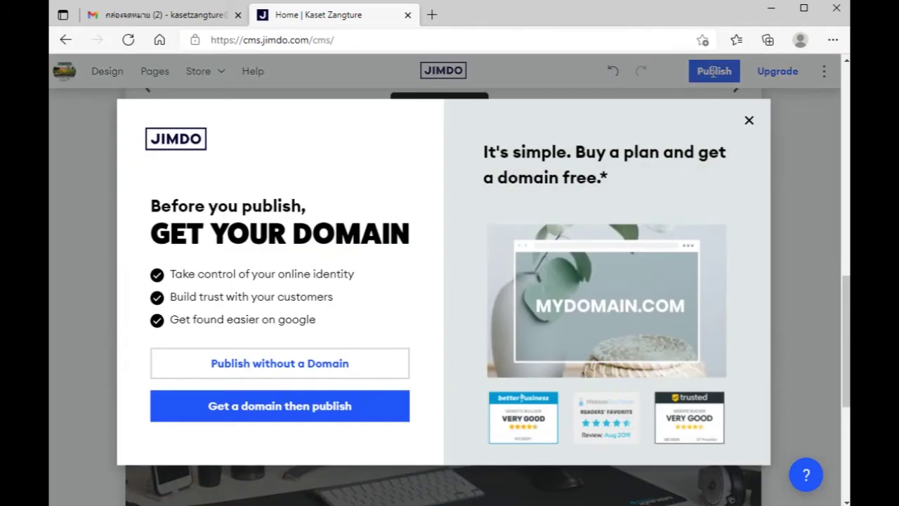
click(307, 371)
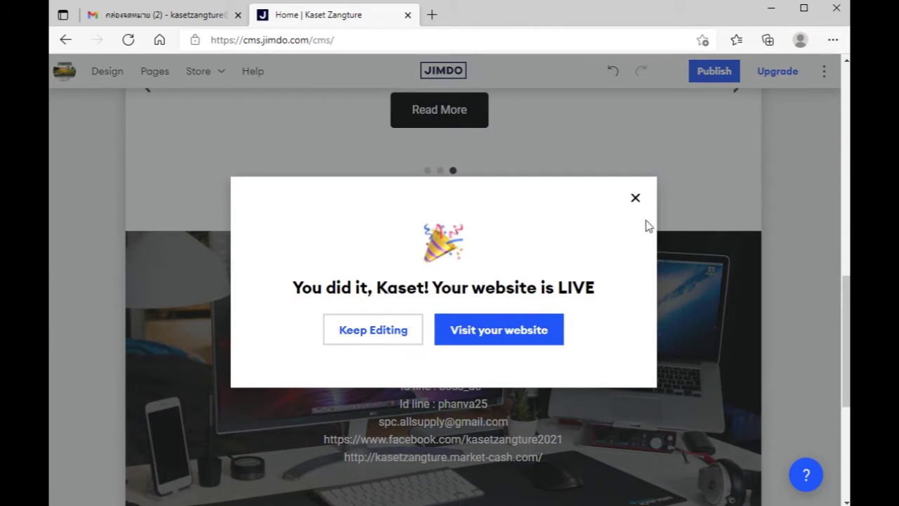
click(635, 200)
Step: Rename the My Services page as "Soil Detox" in the site's list of pages
scroll(571, 297, up, 7)
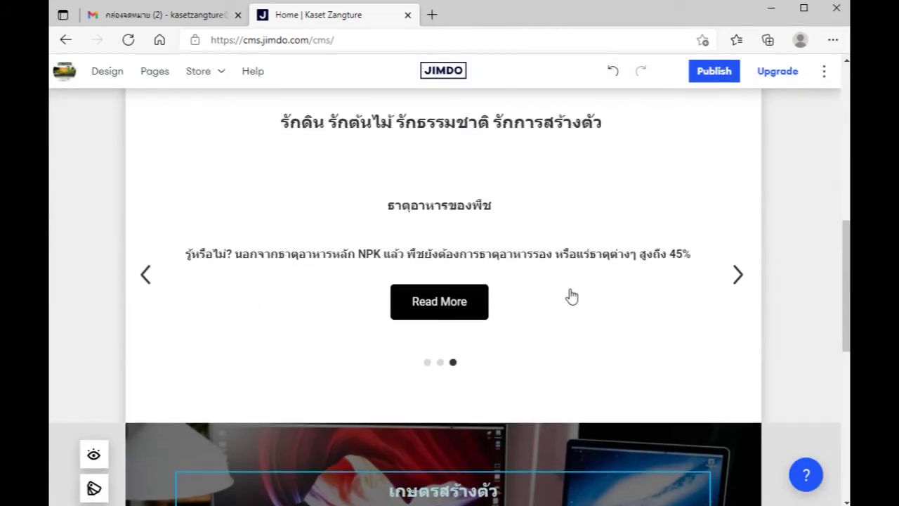
scroll(571, 297, up, 3)
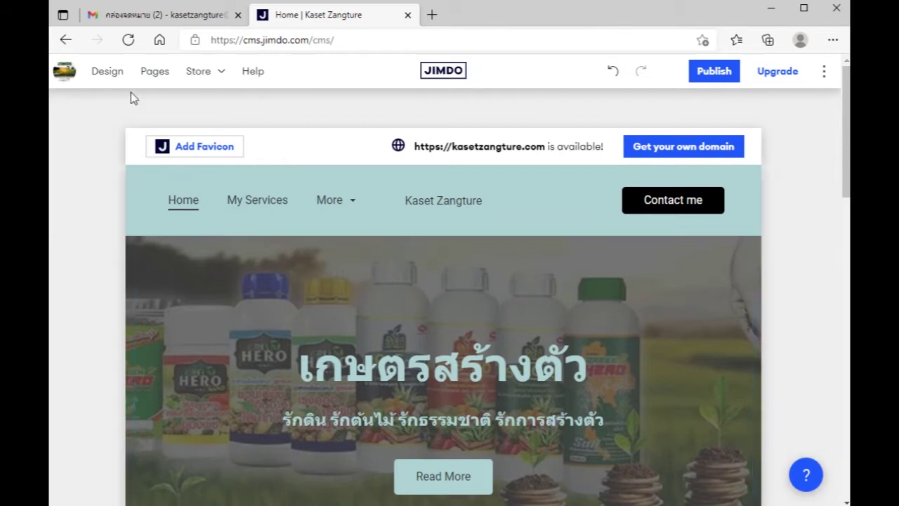
click(156, 79)
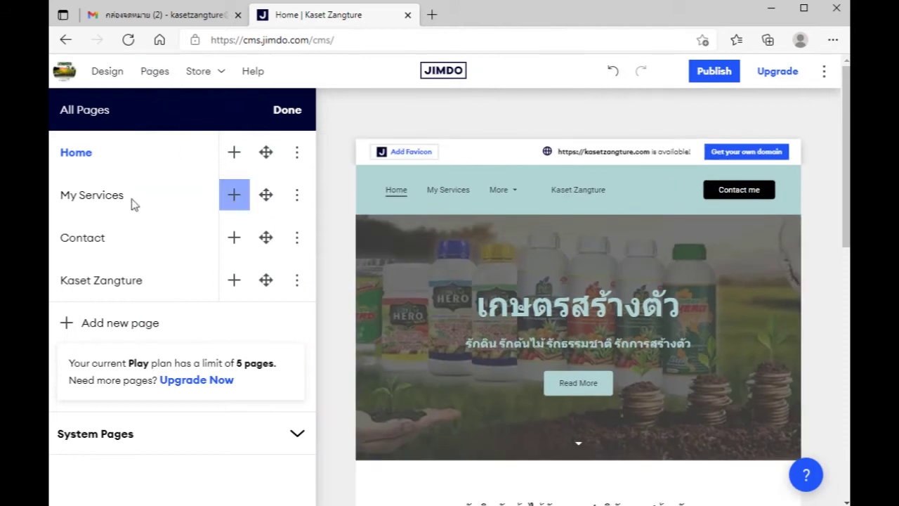
click(298, 199)
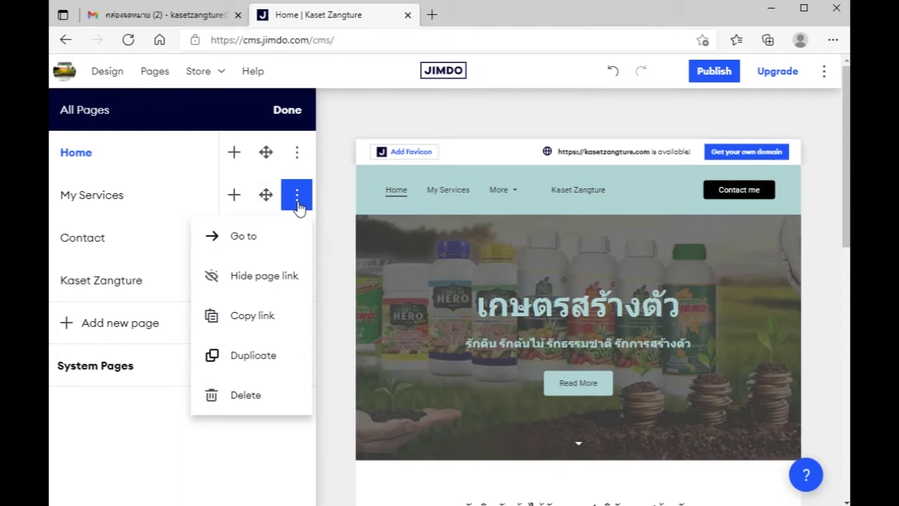
click(144, 204)
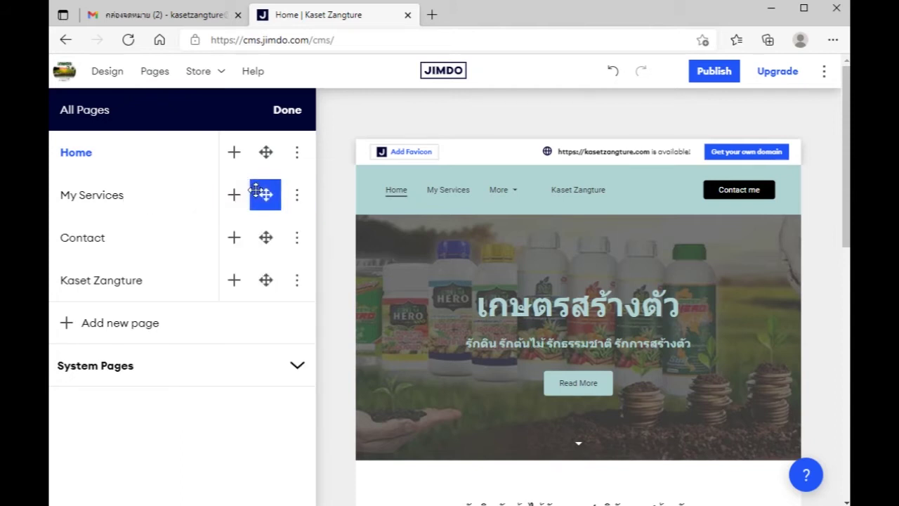
drag(131, 197, 60, 196)
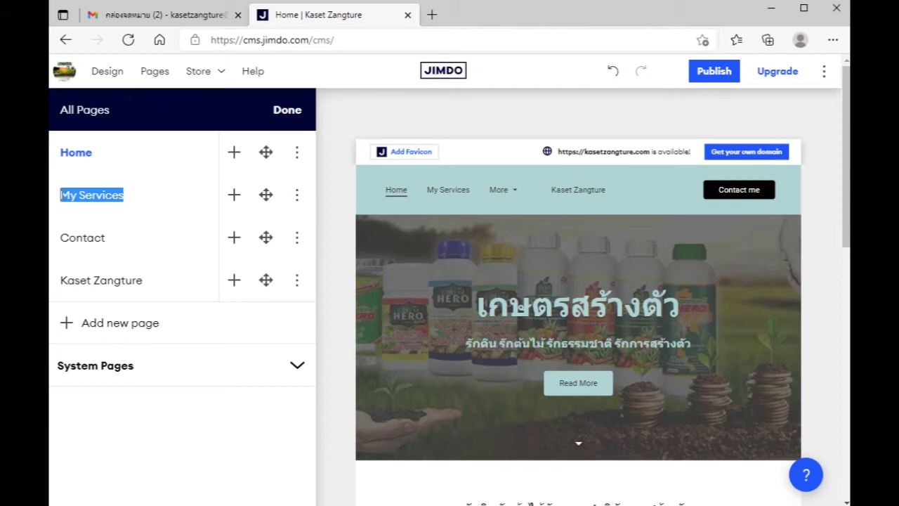
text(ส)
key(BackSpace)
text(ส)
text(oil)
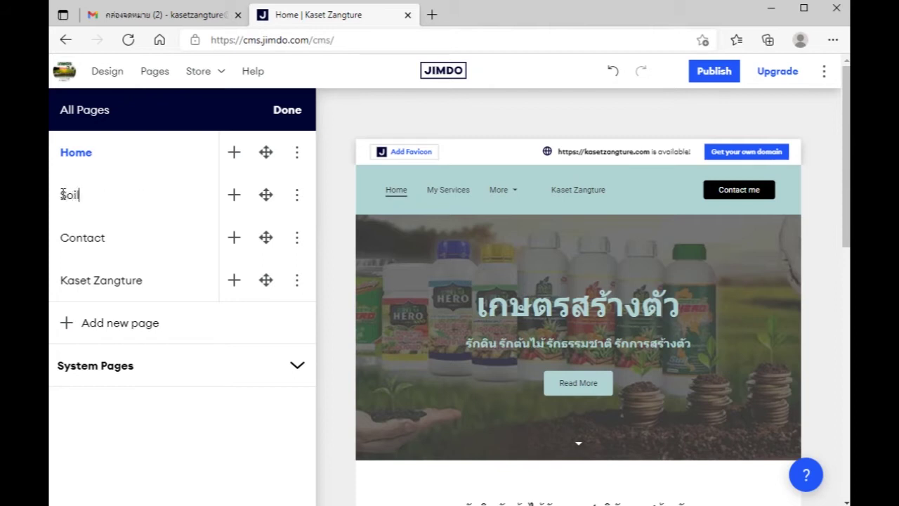
text( Detox)
click(116, 238)
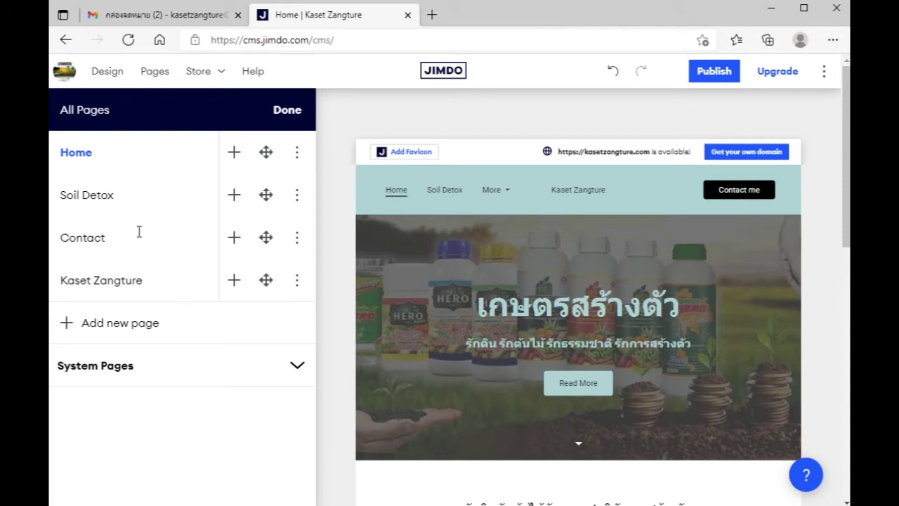
Step: Delete the Kaset Zangture page from the site's list of pages
click(296, 286)
click(262, 483)
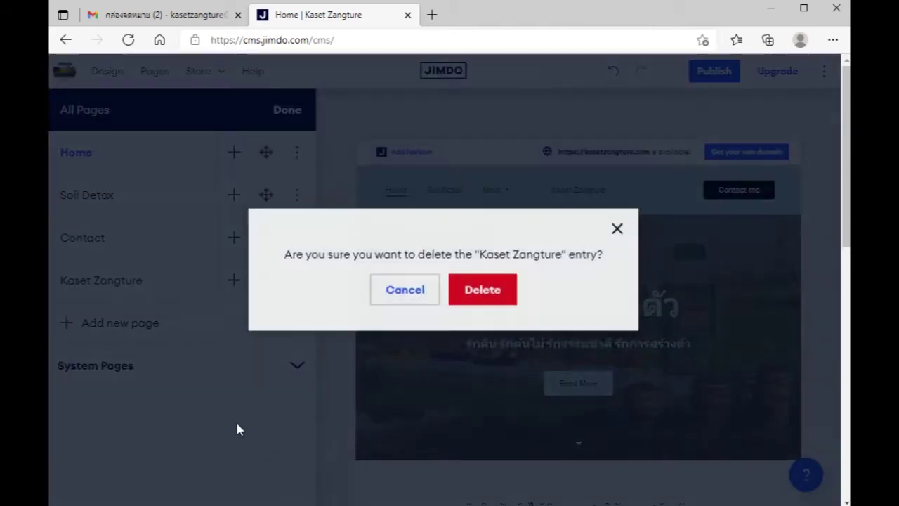
click(478, 308)
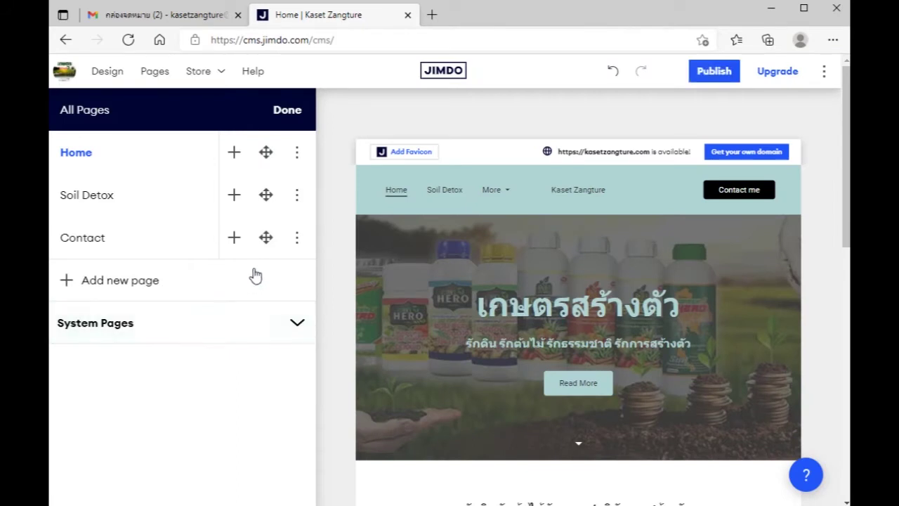
Step: Add a new page named "Liquid Fertilizer"
click(123, 287)
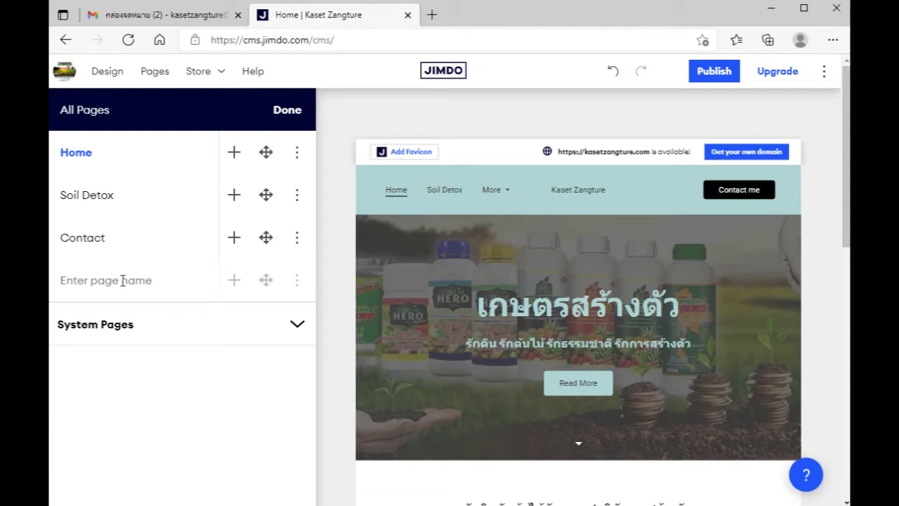
text(Li)
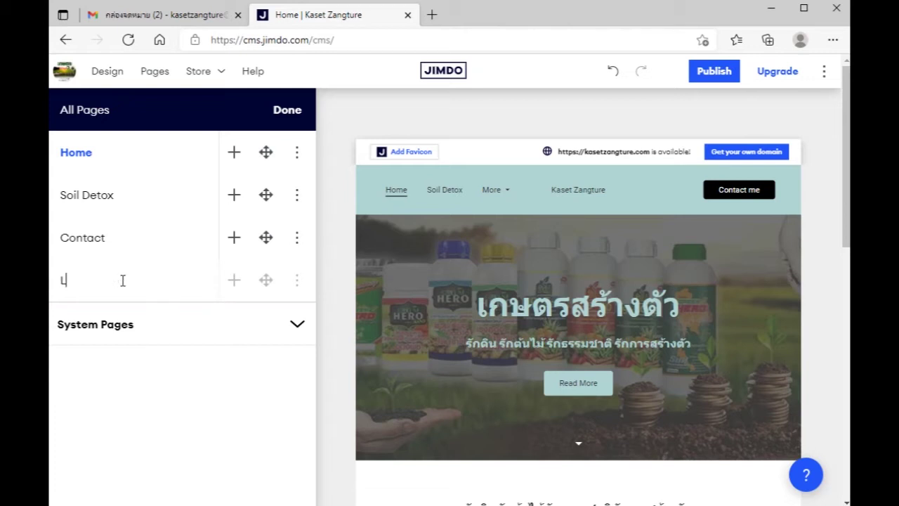
text(quid Fertiliz)
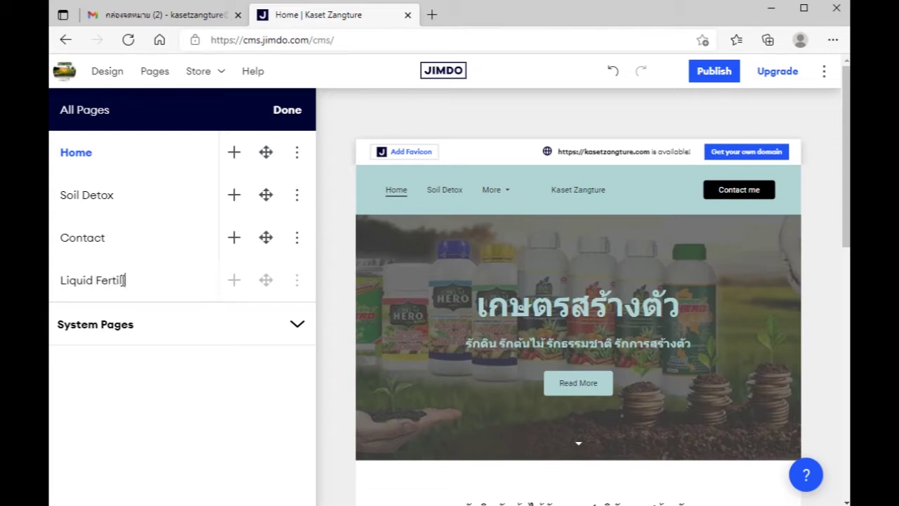
text(er)
key(Return)
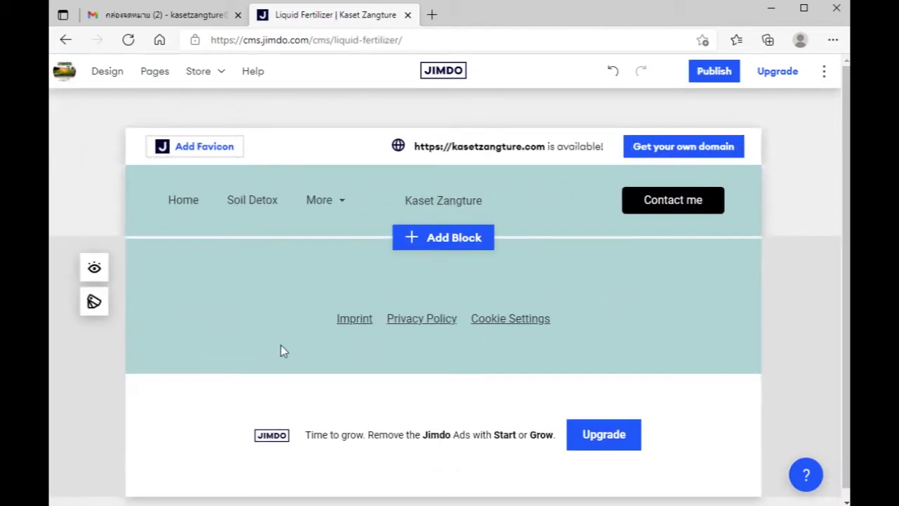
Step: Add the white "Our clients" Cover block with the pale food photo to the empty Liquid Fertilizer page
click(436, 241)
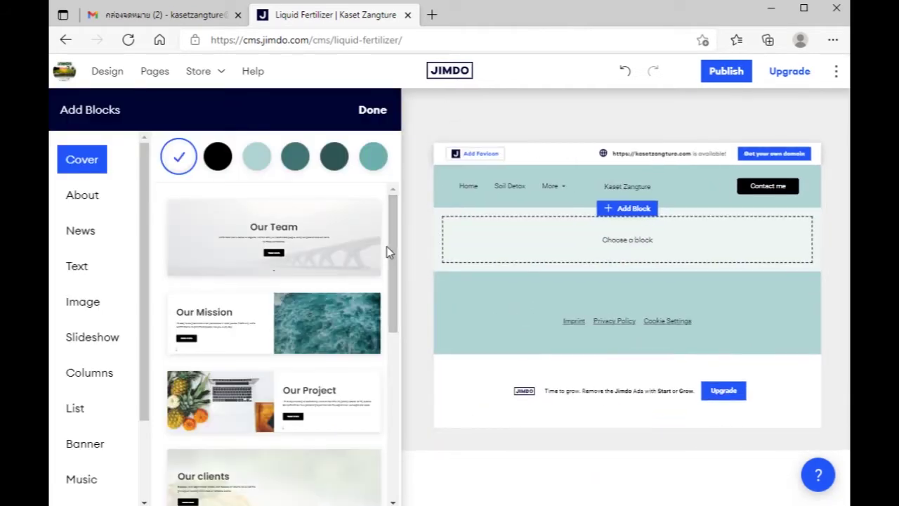
scroll(392, 242, down, 2)
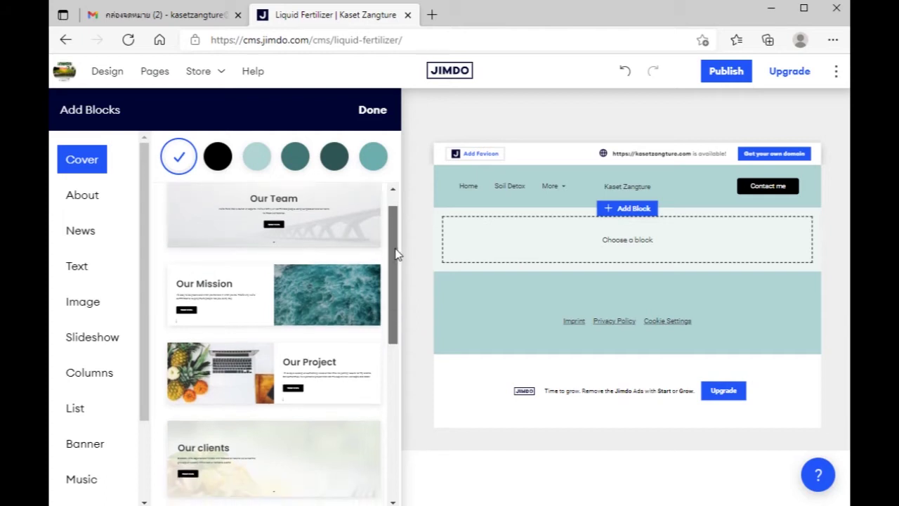
drag(399, 272, 413, 219)
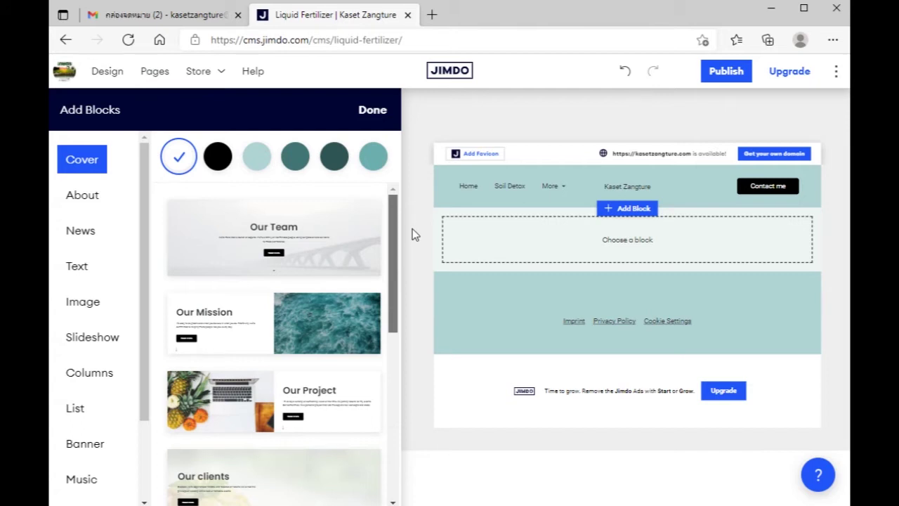
drag(415, 234, 407, 330)
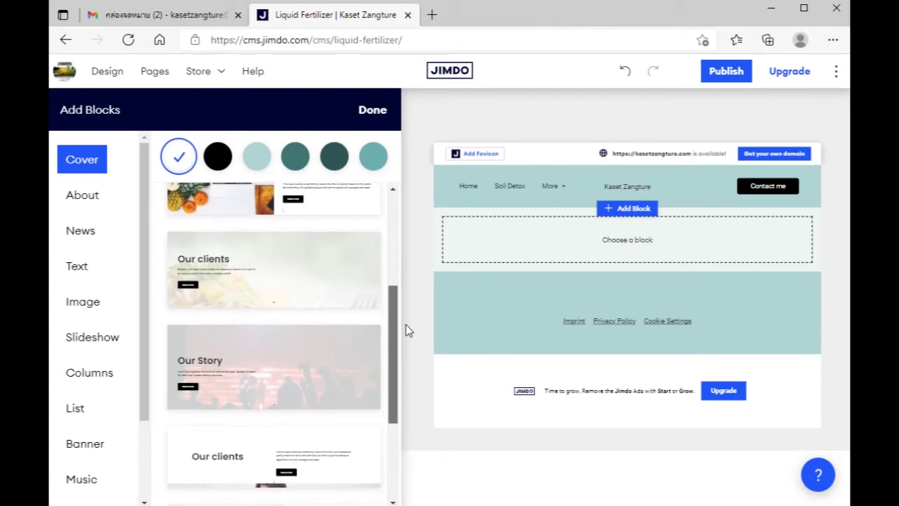
mouse_move(281, 297)
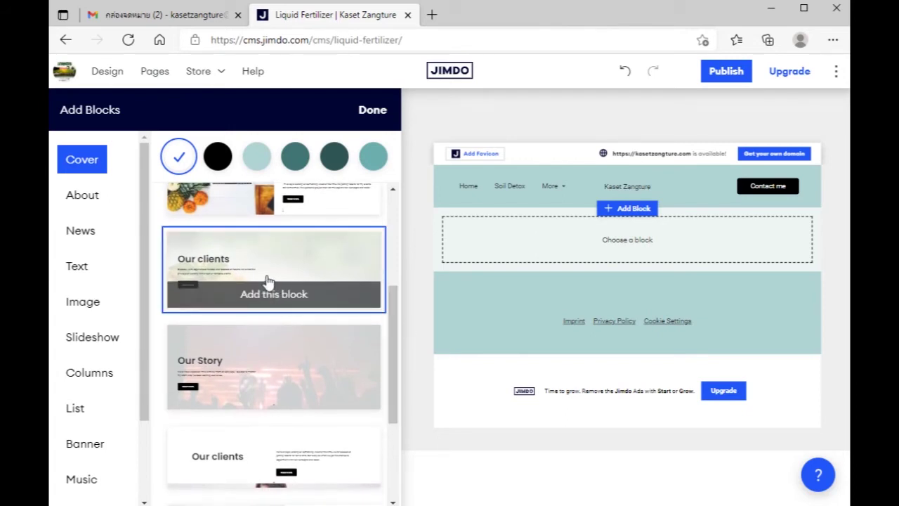
click(267, 283)
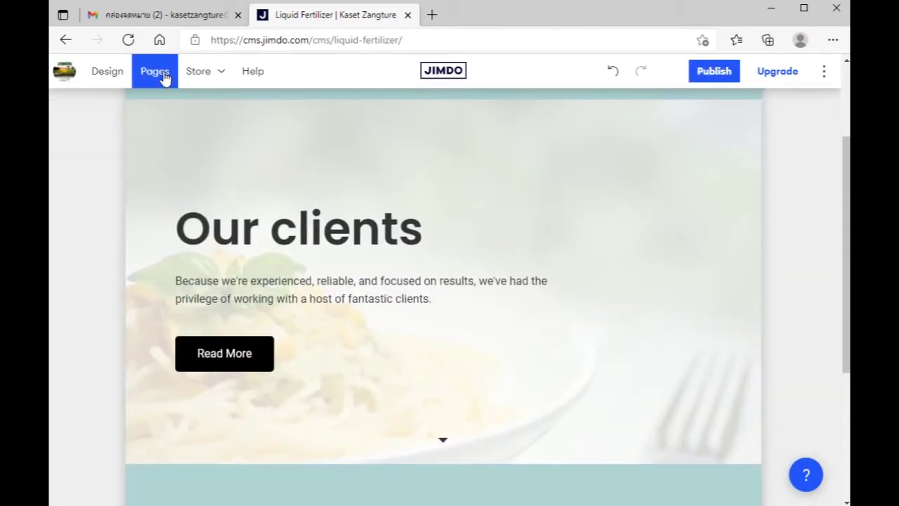
Step: Move the Liquid Fertilizer page above Contact in the site's list of pages and add a new page named "Plant Nutrient"
click(156, 72)
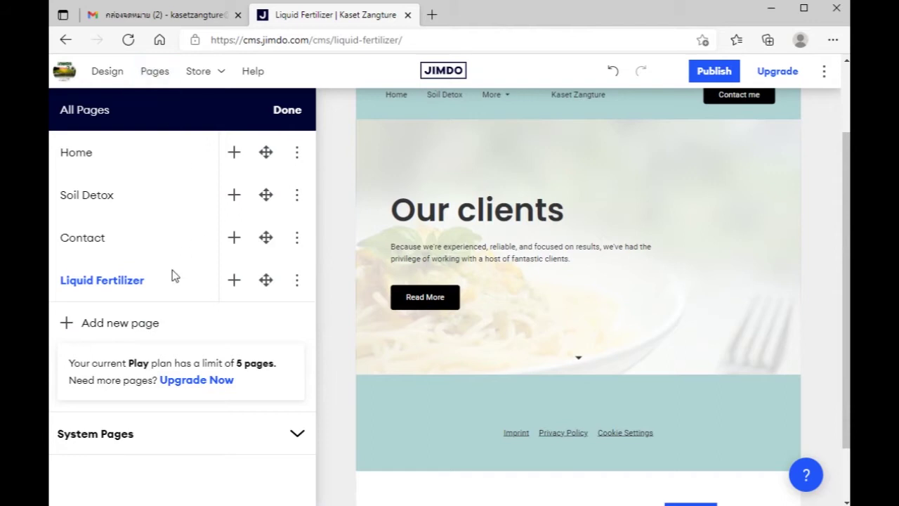
drag(266, 280, 269, 235)
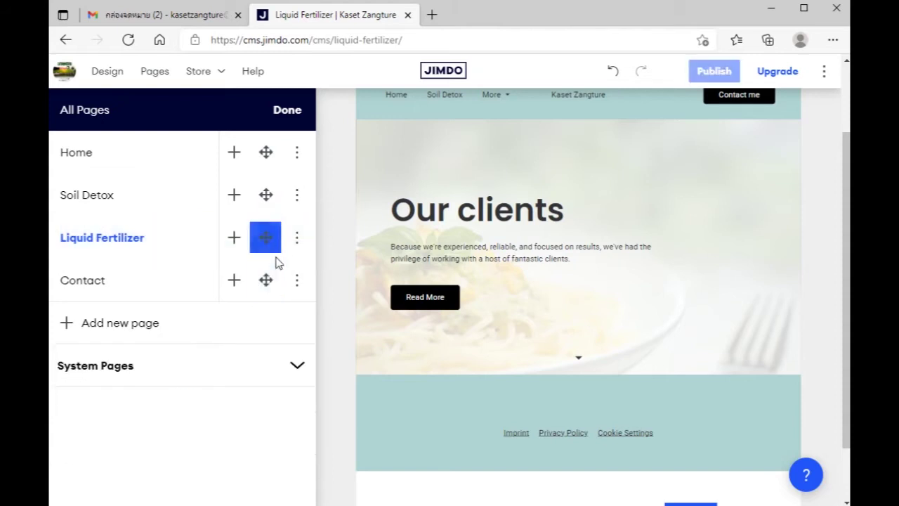
click(147, 330)
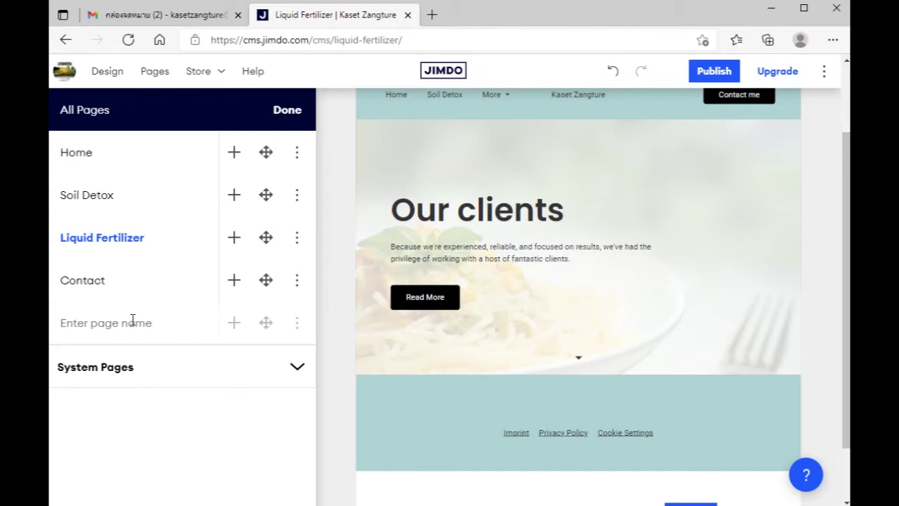
text(Pl)
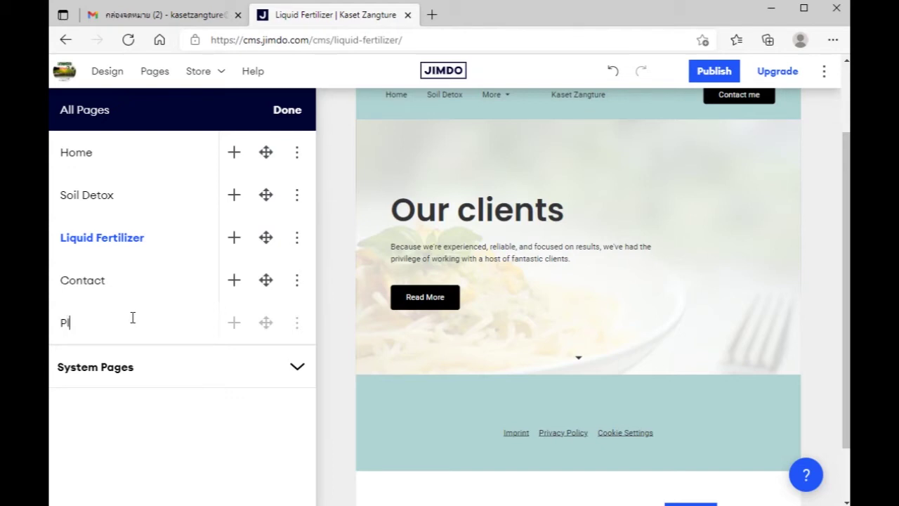
text(ant Nu)
text(t)
text(rie)
key(BackSpace)
text(ien)
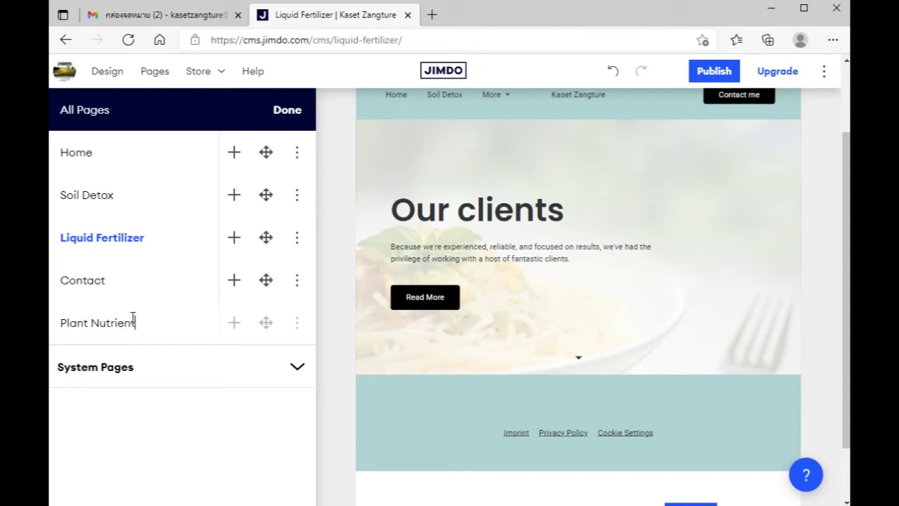
text(t)
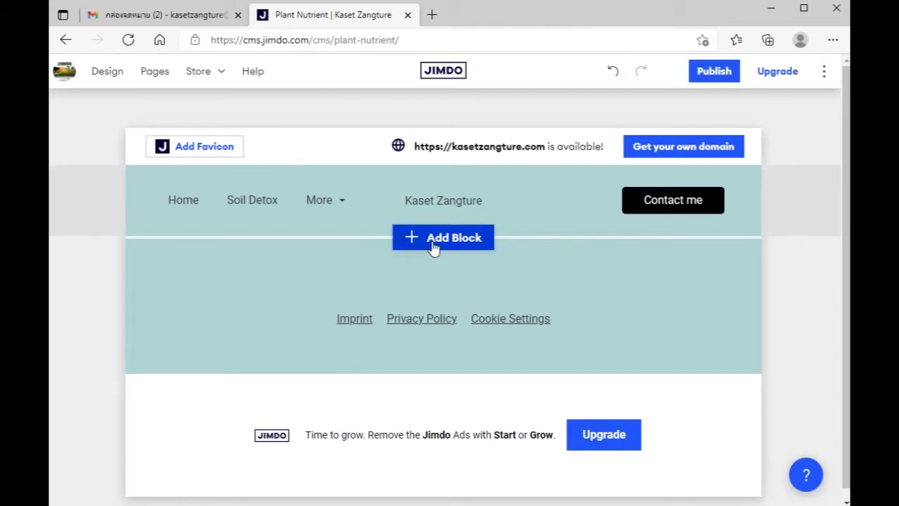
Step: Add the white "Our Story" Cover block with the concert crowd photo to the empty Plant Nutrient page
click(434, 244)
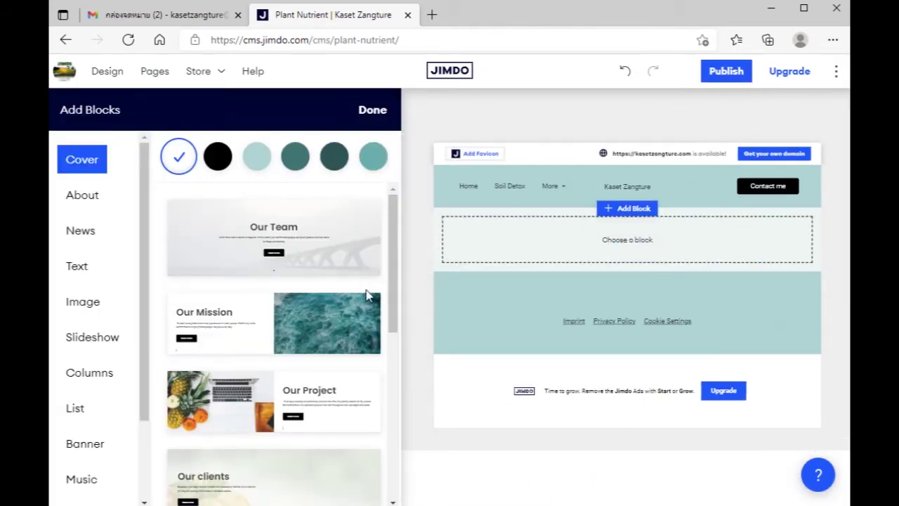
scroll(366, 289, down, 5)
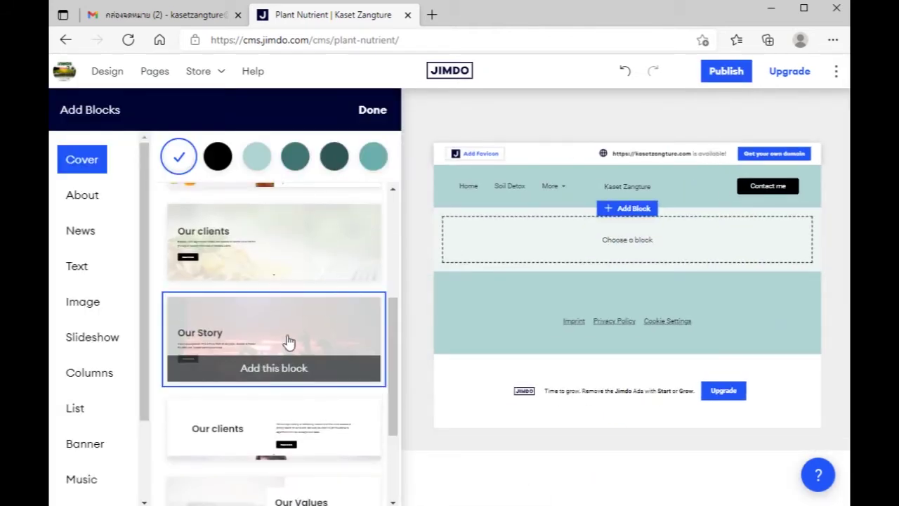
click(289, 342)
scroll(335, 313, up, 2)
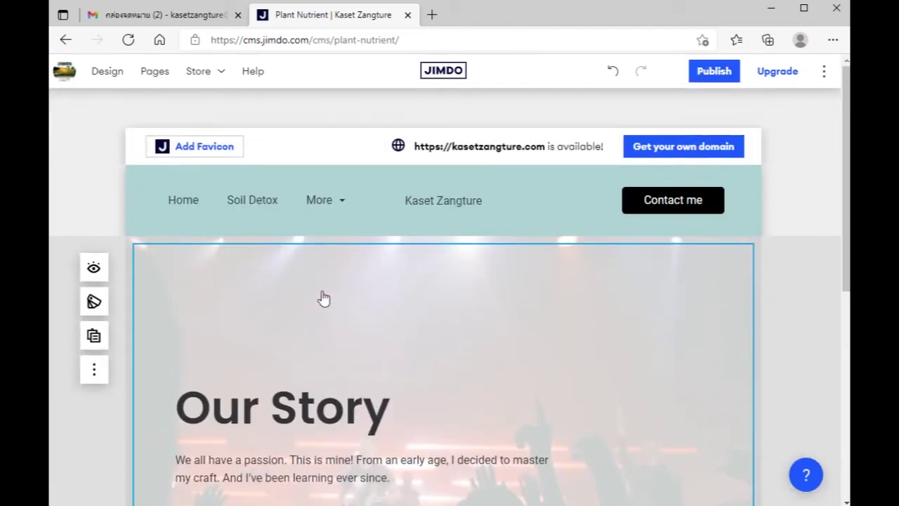
Step: Move the Plant Nutrient page above Contact in the list of pages and go to the Soil Detox page
click(158, 80)
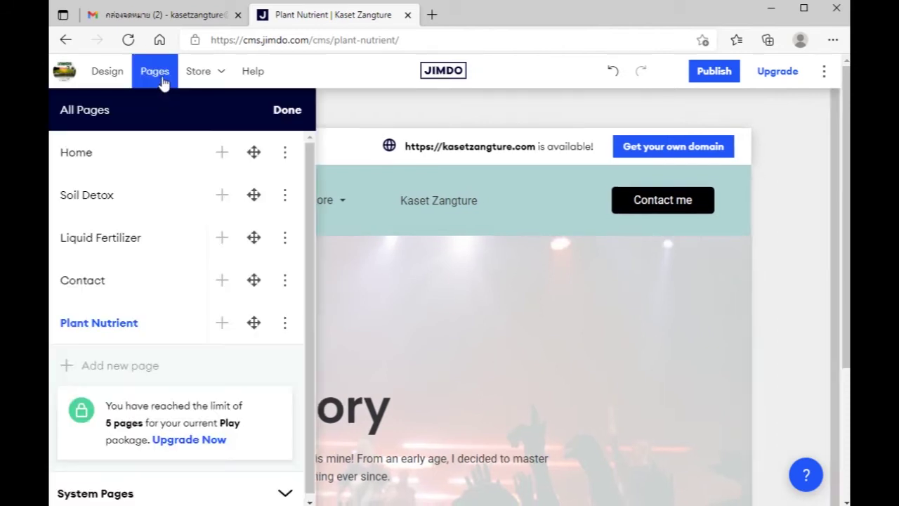
drag(254, 322, 254, 275)
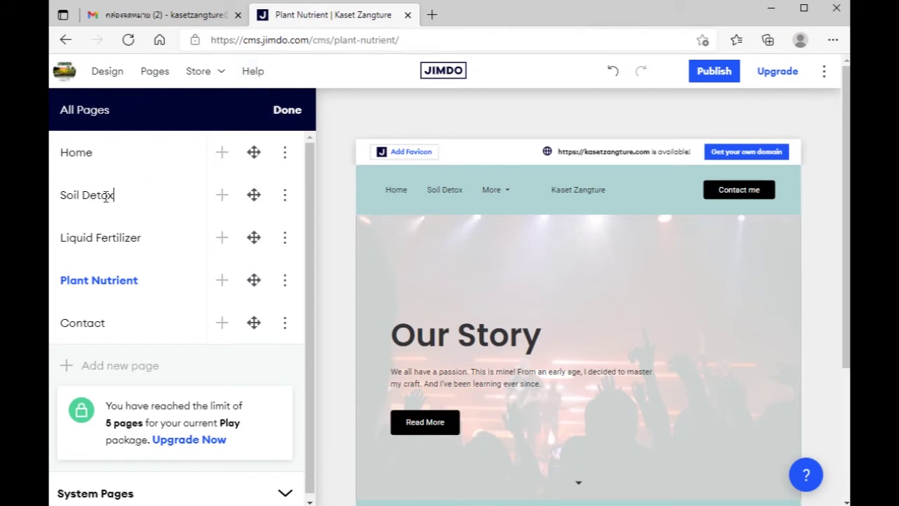
click(284, 201)
click(216, 241)
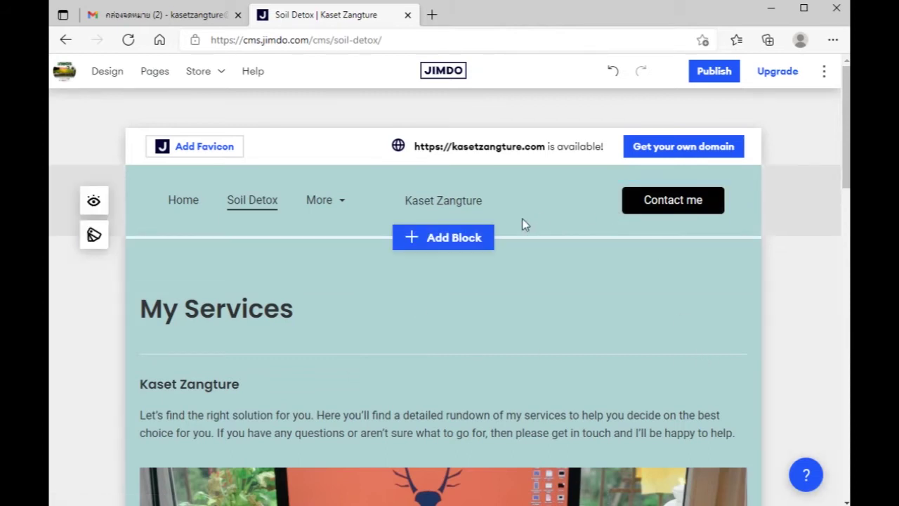
Step: Replace the "My Services" heading on the Soil Detox page with "Soil Detox"
click(302, 320)
drag(307, 309, 149, 314)
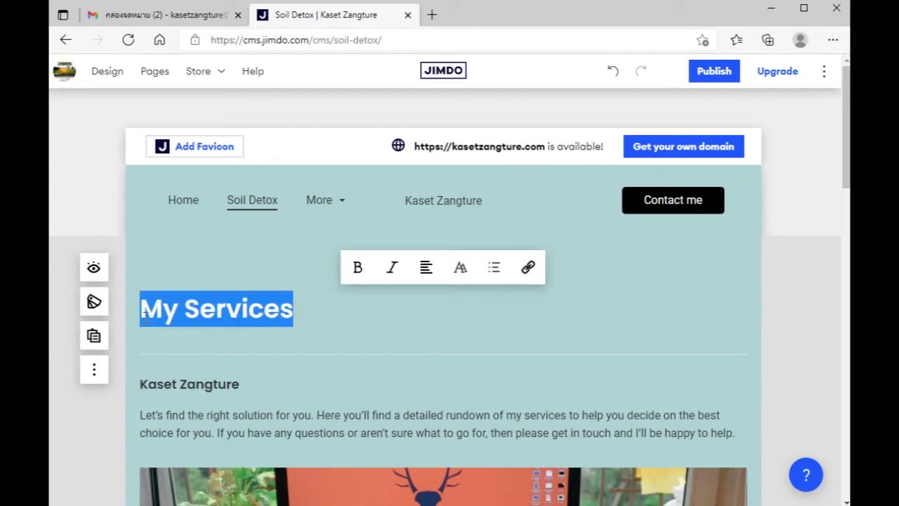
text(Soil Det)
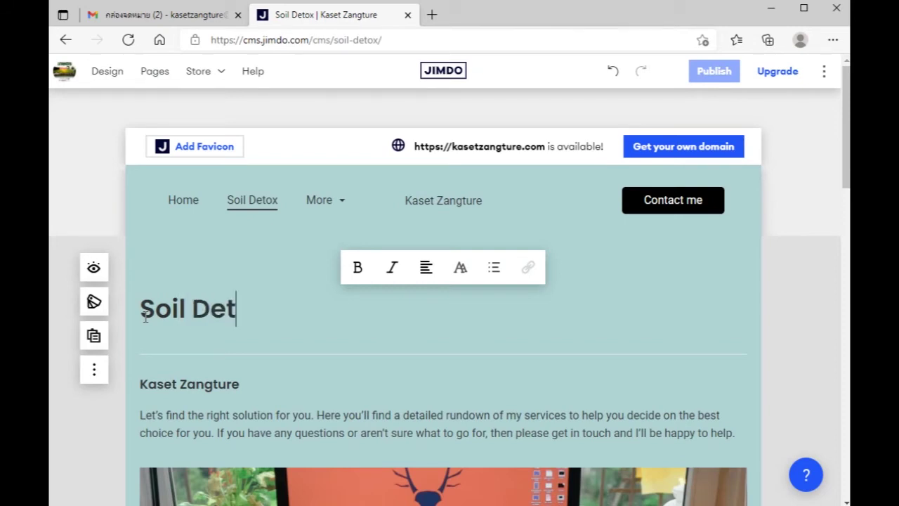
text(ox)
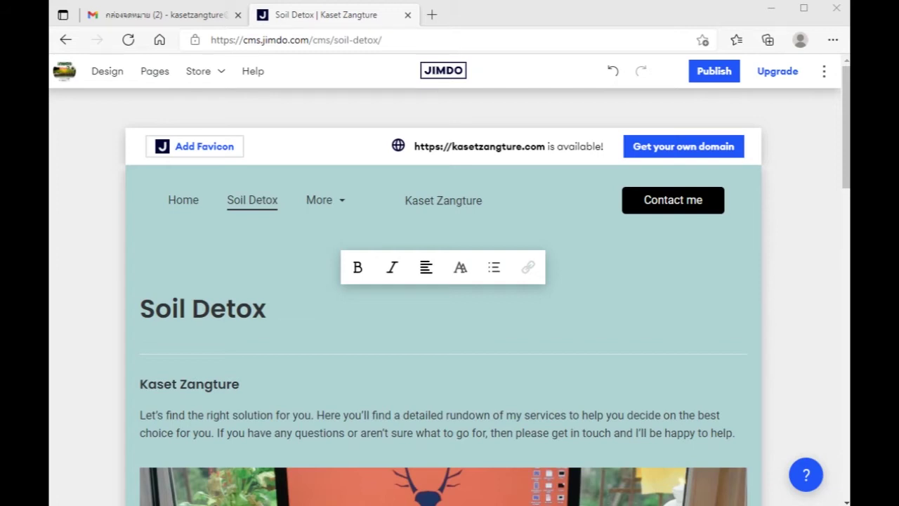
click(183, 271)
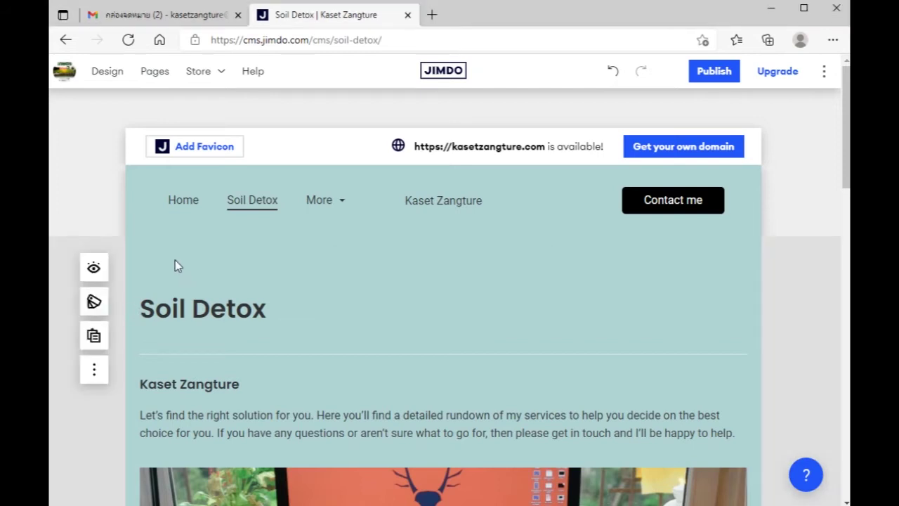
Step: Go to the Home page from the site's list of pages
click(151, 73)
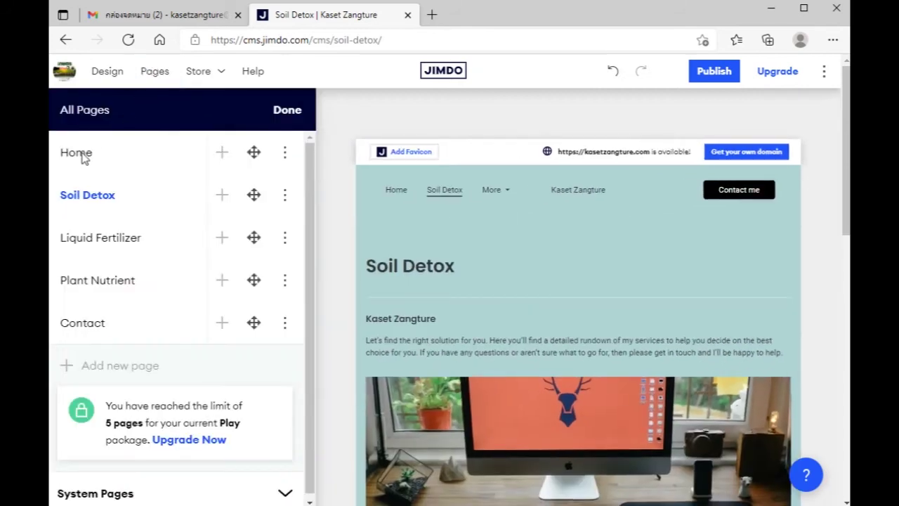
click(285, 153)
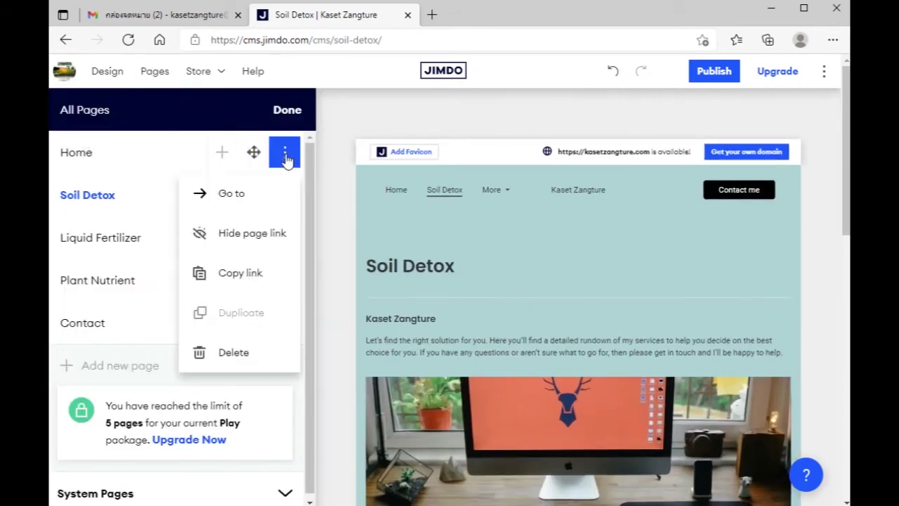
click(246, 193)
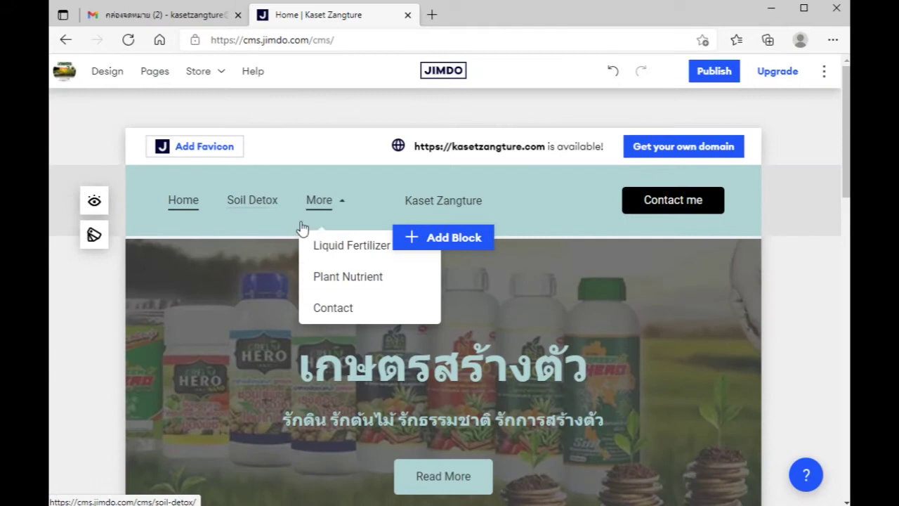
Step: Add the pale teal "What makes us different?" Text block between the slideshow and the contact details block on the Home page
scroll(487, 331, down, 5)
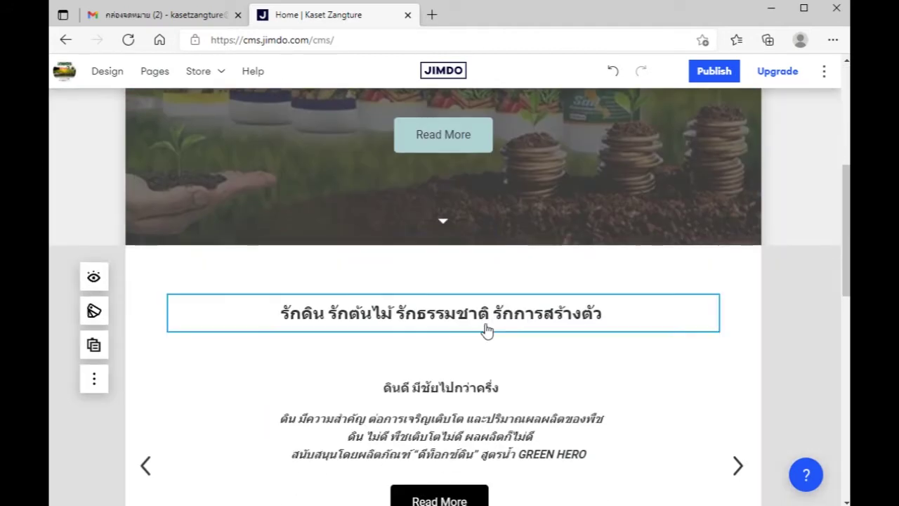
scroll(601, 309, down, 4)
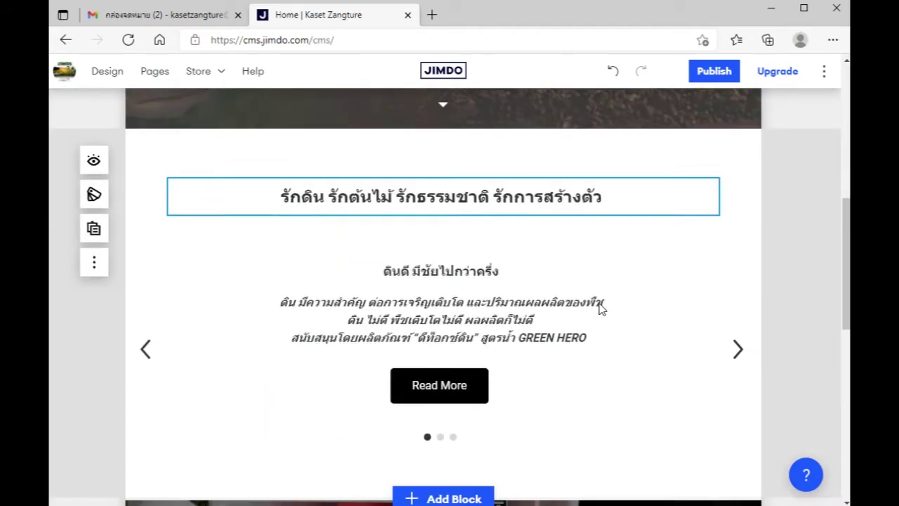
scroll(600, 310, up, 2)
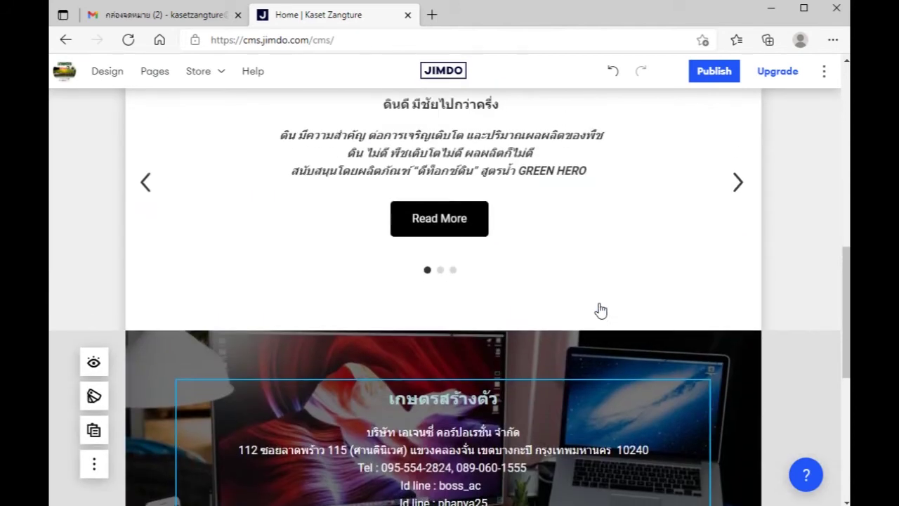
click(455, 348)
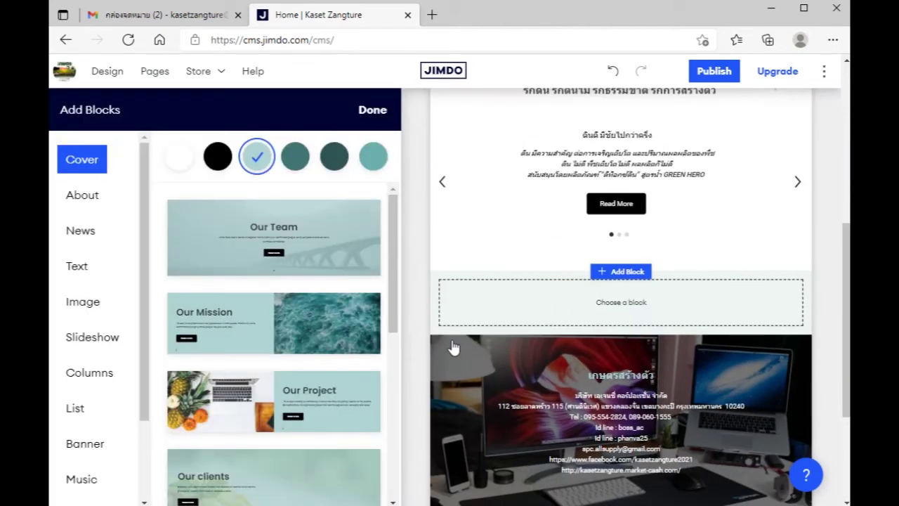
drag(395, 237, 423, 416)
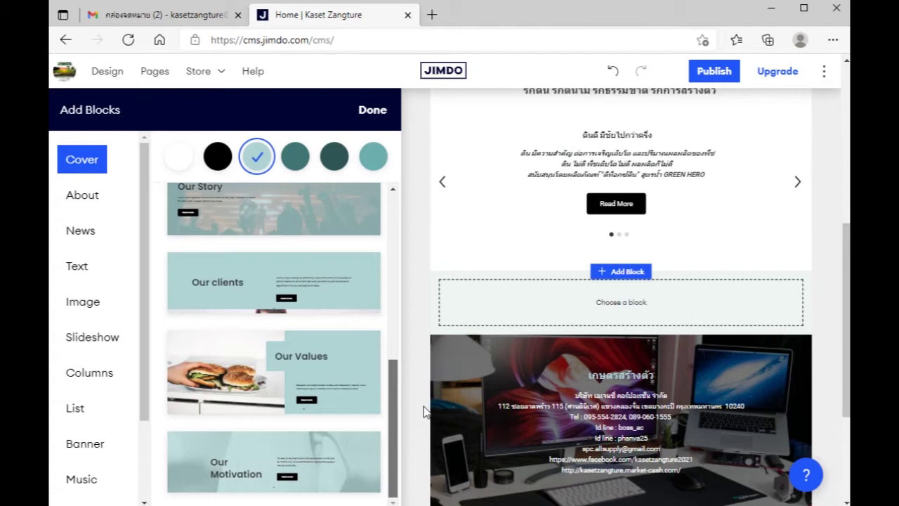
mouse_move(145, 243)
mouse_down()
mouse_move(160, 346)
mouse_move(161, 247)
mouse_up()
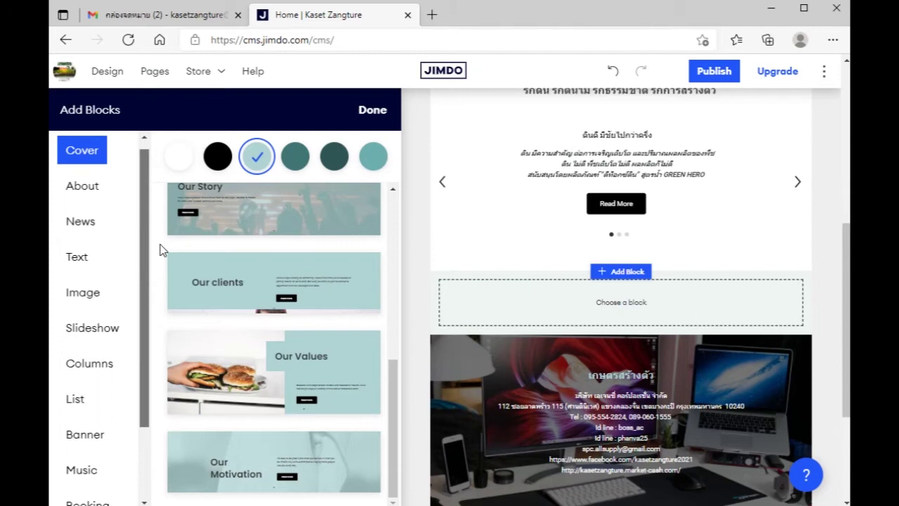
click(91, 260)
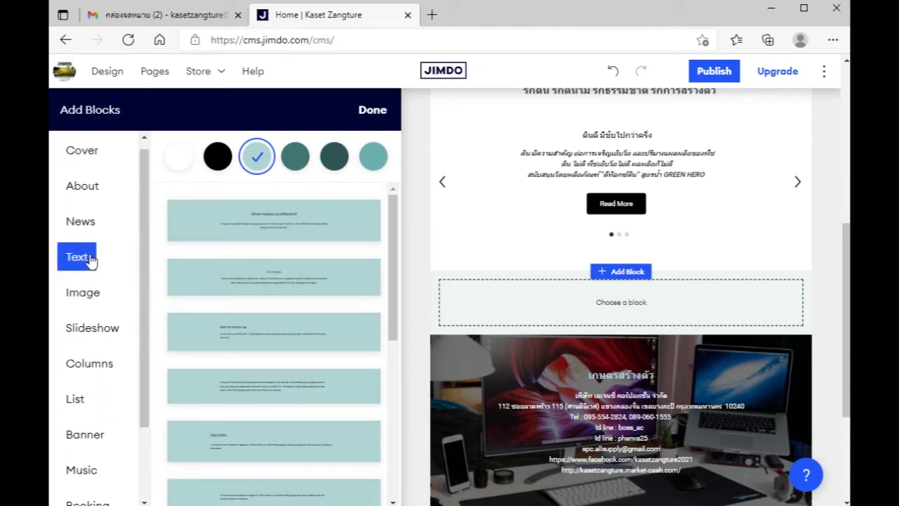
mouse_move(309, 232)
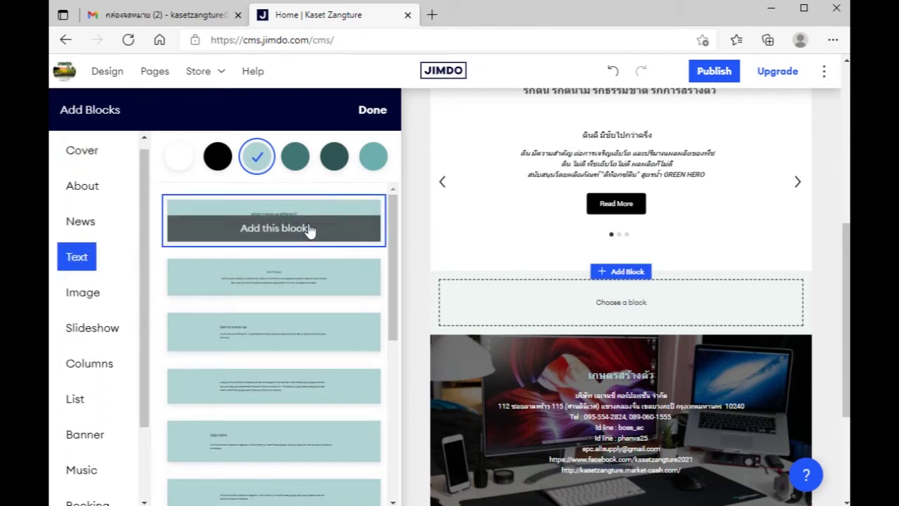
click(309, 229)
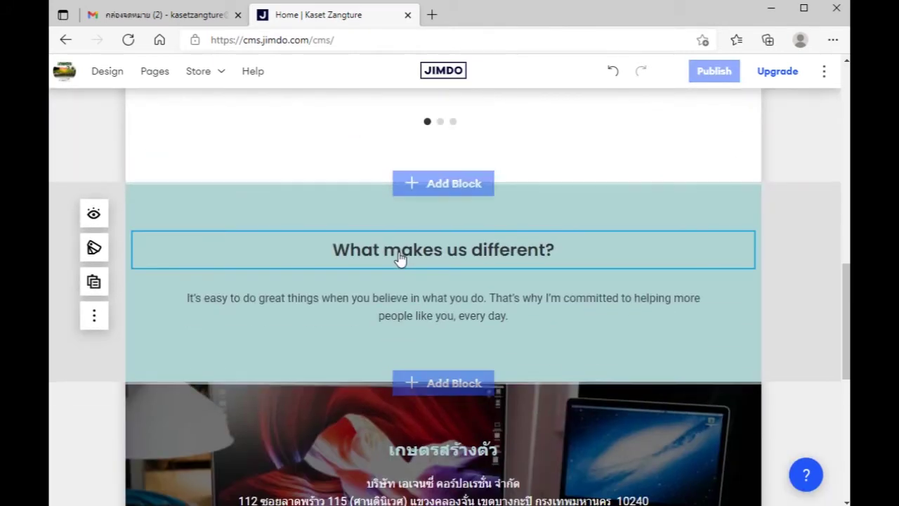
Step: Replace the new text block's heading with "15 คุณสมบัติของปุ๋ยที่ดีต้องให้ประโยชน์กับพืชผลให้ครบ"
scroll(392, 263, up, 2)
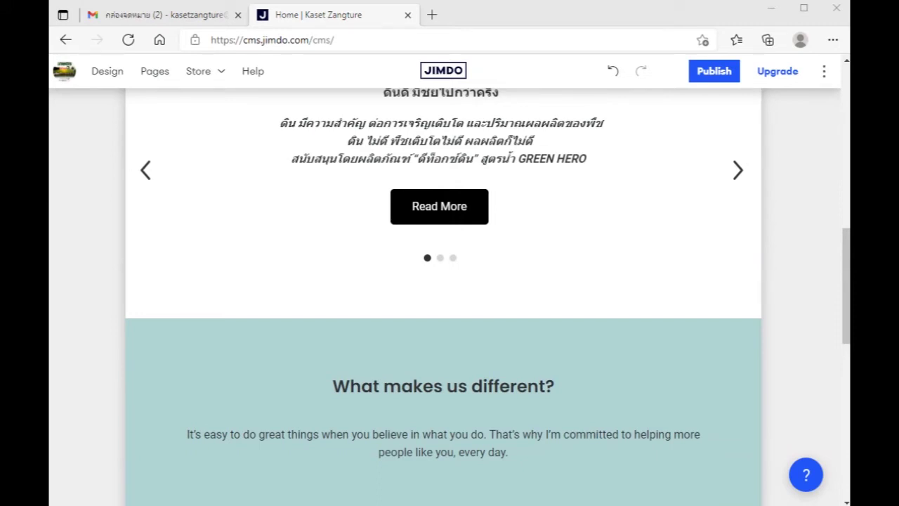
triple_click(455, 387)
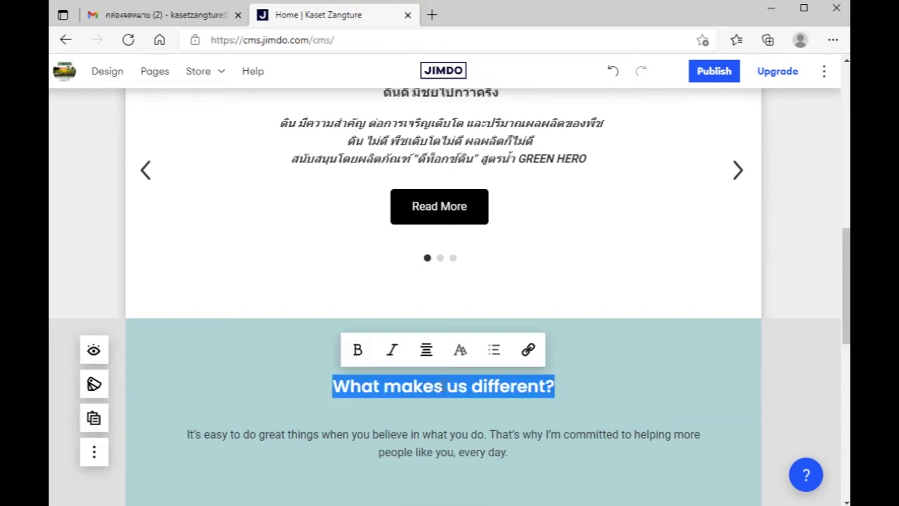
text(15 คุณสมบัติของปุ๋ยที่ดีต้องให้ประโยชน์กับพืชผลให้ครบ)
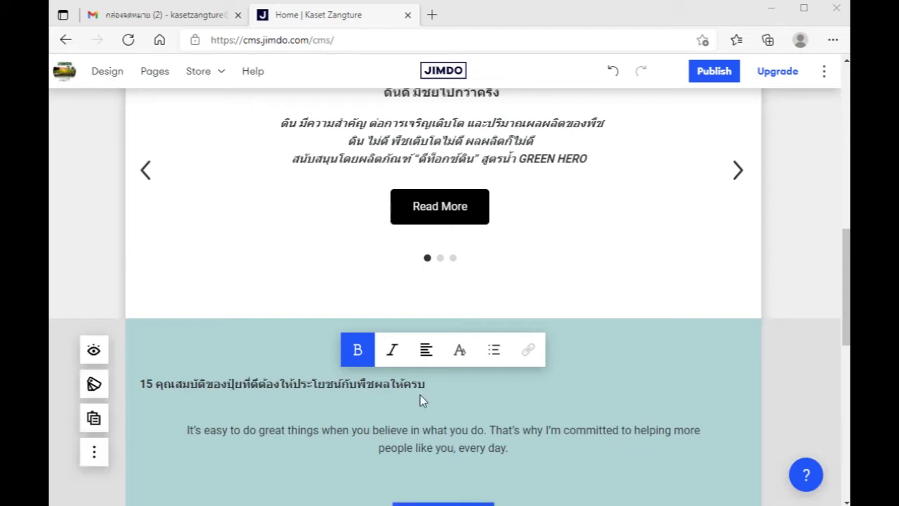
Step: Replace the placeholder paragraph under the new heading with the copied numbered Thai list of 15 fertilizer properties
click(371, 439)
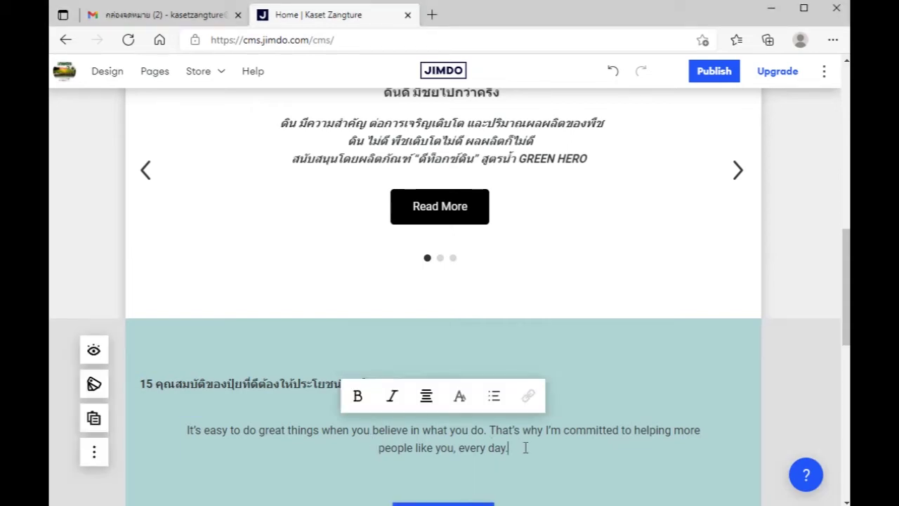
drag(521, 443, 177, 430)
key(ctrl+v)
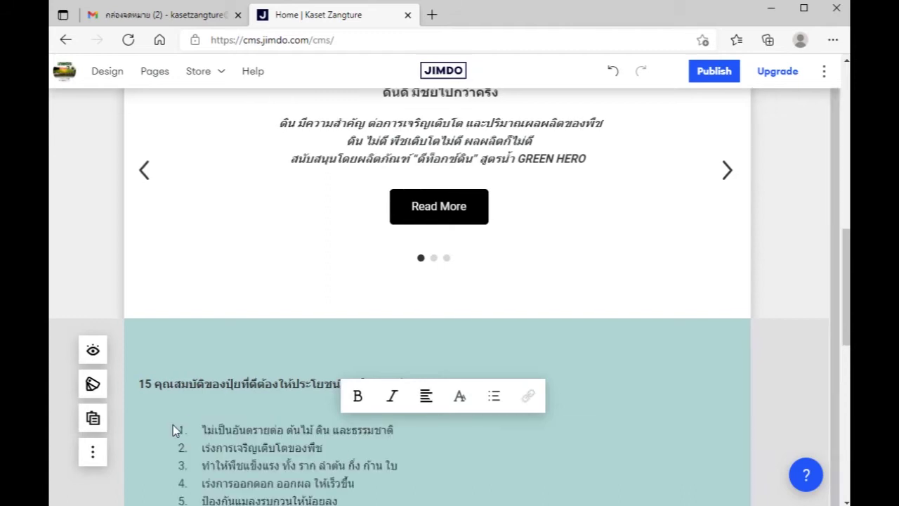
Step: Remove the extra gaps between the numbers and the text in items 9 to 15 of the fertilizer list
scroll(230, 391, down, 3)
scroll(295, 364, down, 1)
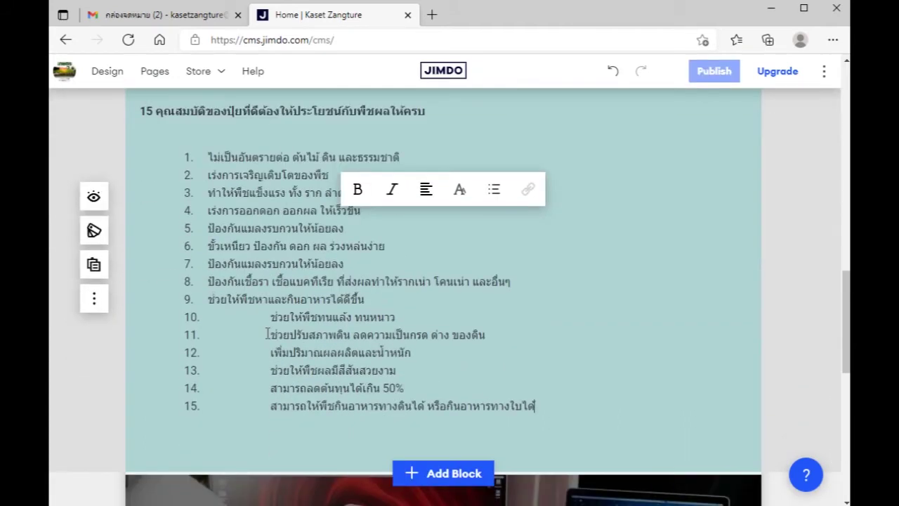
drag(271, 317, 207, 317)
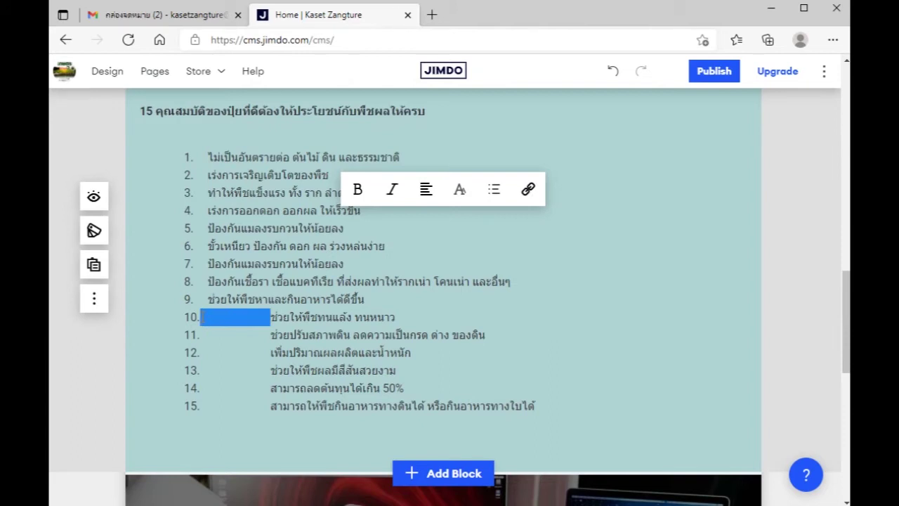
key(BackSpace)
drag(271, 335, 201, 335)
key(BackSpace)
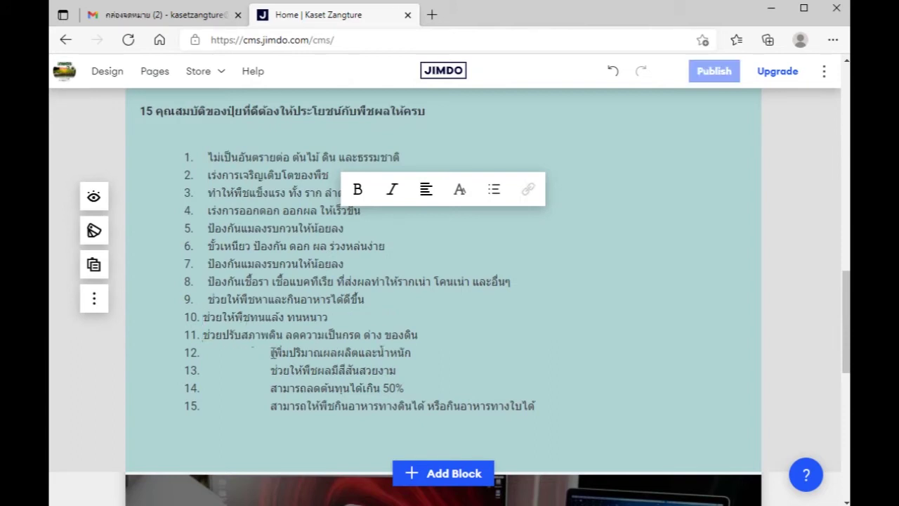
drag(270, 352, 202, 353)
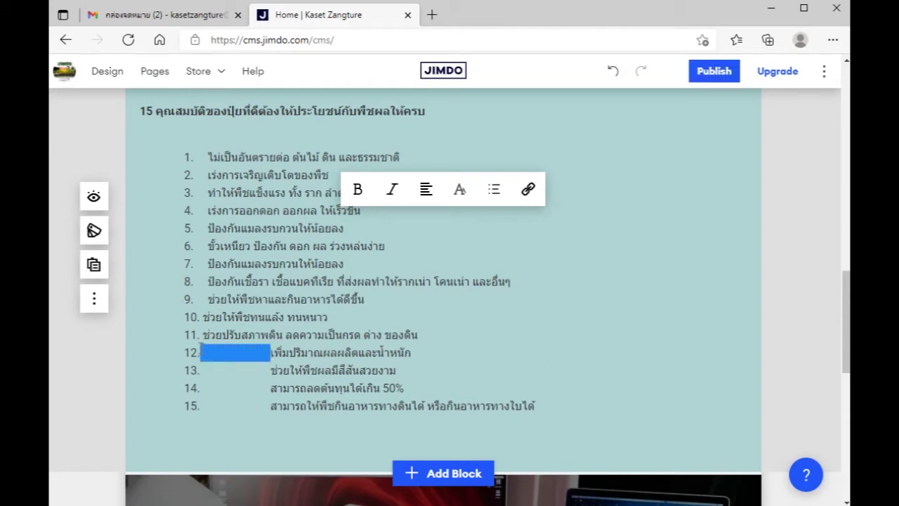
key(BackSpace)
drag(271, 370, 200, 368)
key(BackSpace)
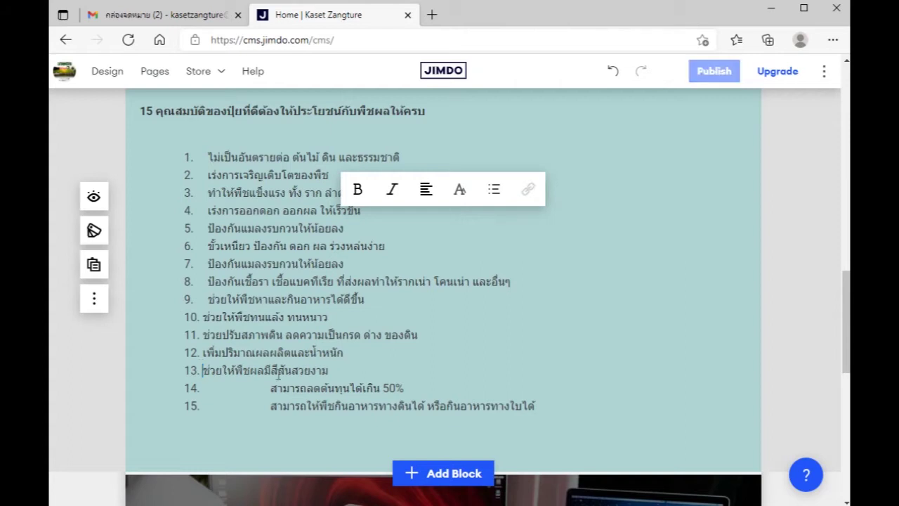
drag(271, 388, 201, 388)
key(BackSpace)
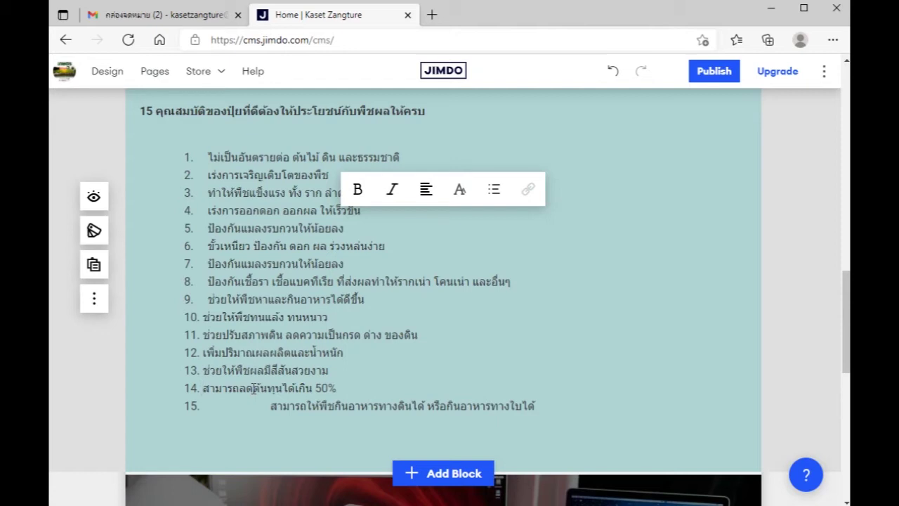
drag(271, 406, 201, 400)
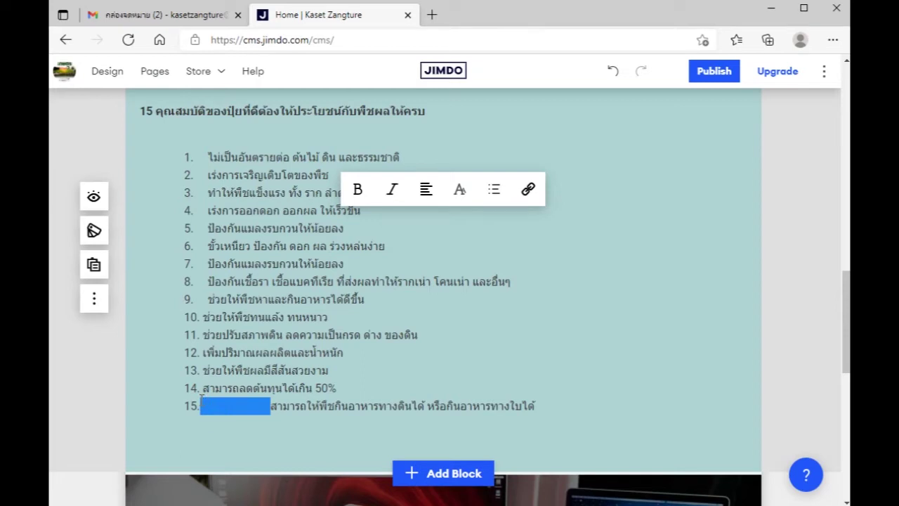
key(BackSpace)
drag(212, 300, 208, 282)
key(BackSpace)
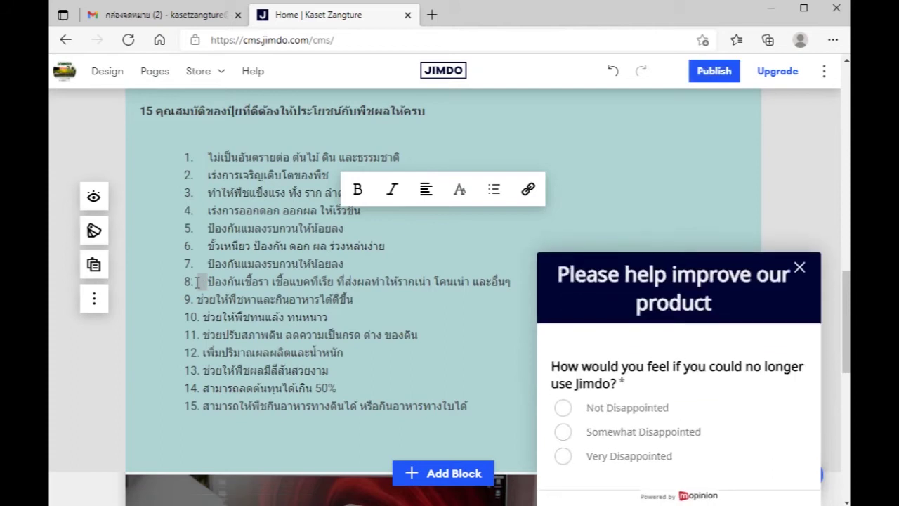
Step: Choose Somewhat Disappointed in the product feedback survey and dismiss the survey
click(207, 282)
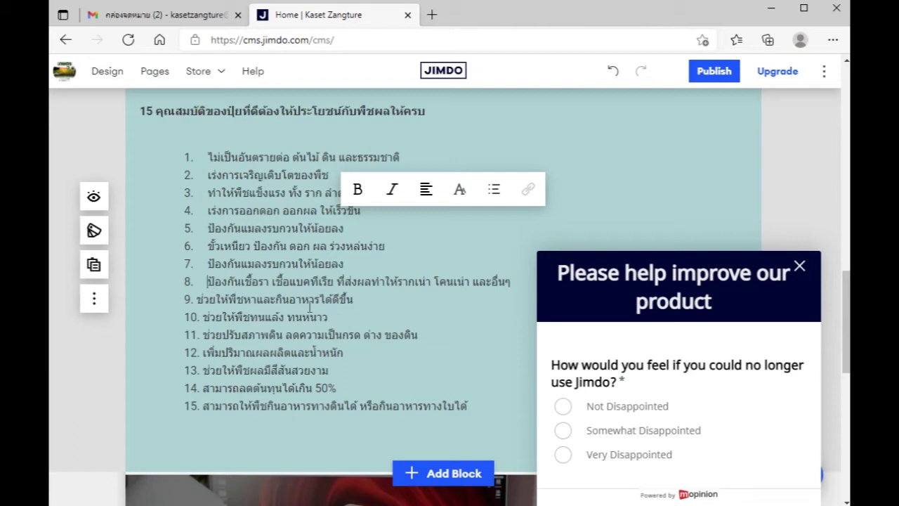
click(563, 432)
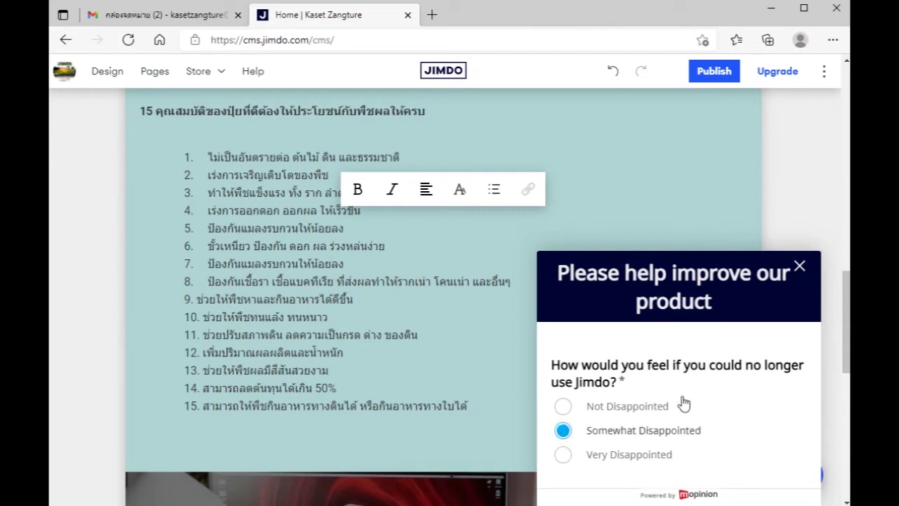
click(799, 267)
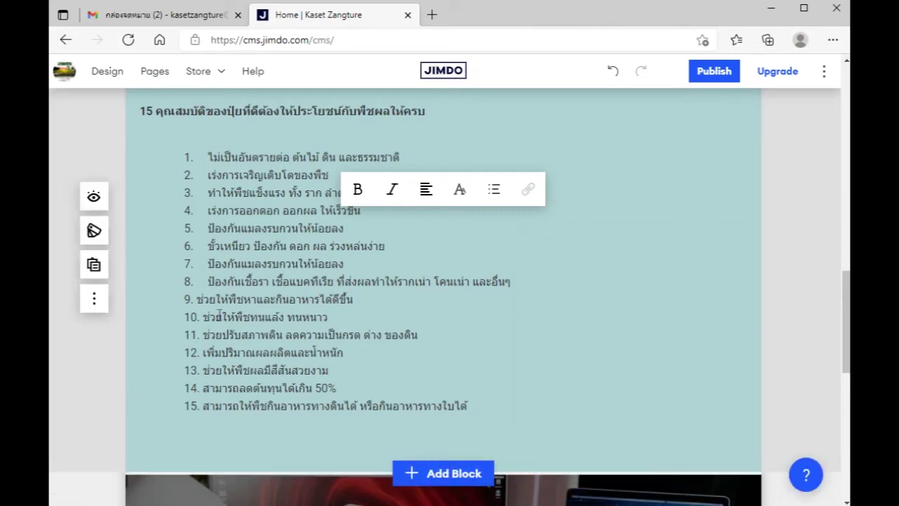
Step: Remove the extra gaps between the numbers and the text in items 1 to 8 of the fertilizer list
drag(210, 283, 193, 245)
key(BackSpace)
key(BackSpace)
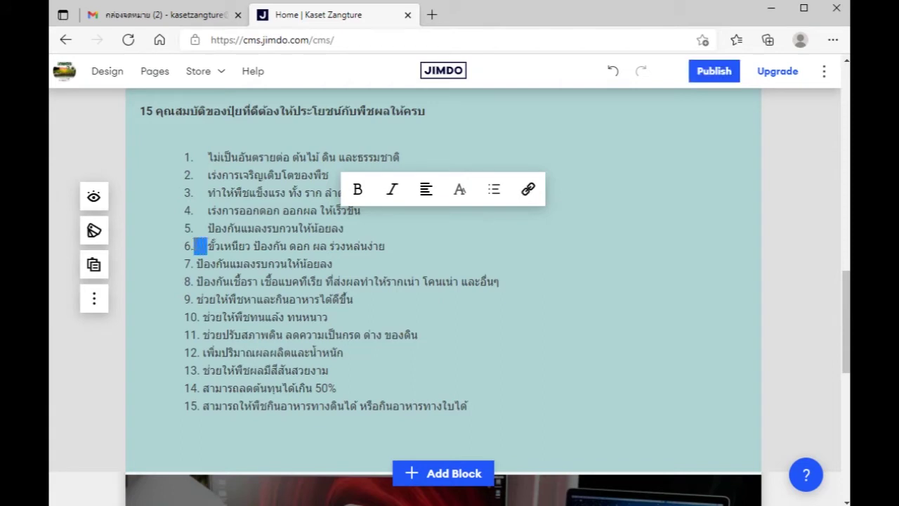
key(BackSpace)
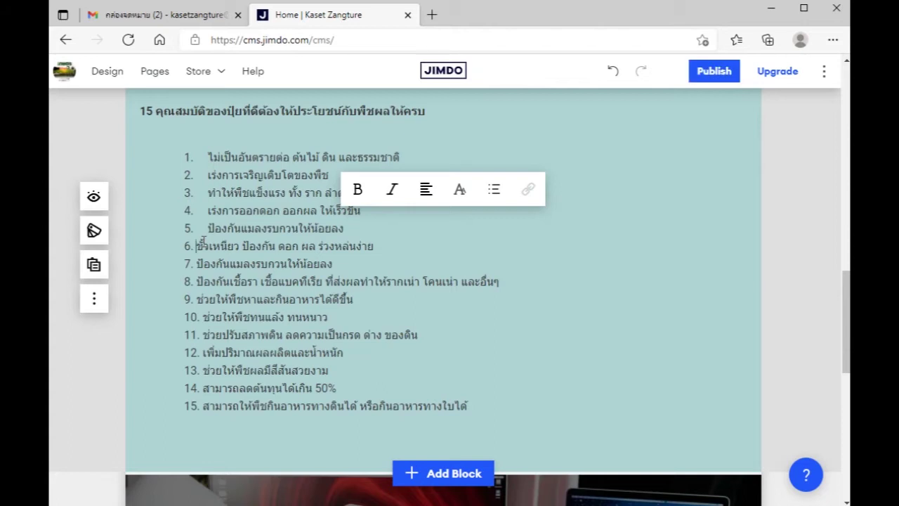
drag(209, 228, 201, 175)
key(BackSpace)
key(BackSpace)
key(BackSpace)
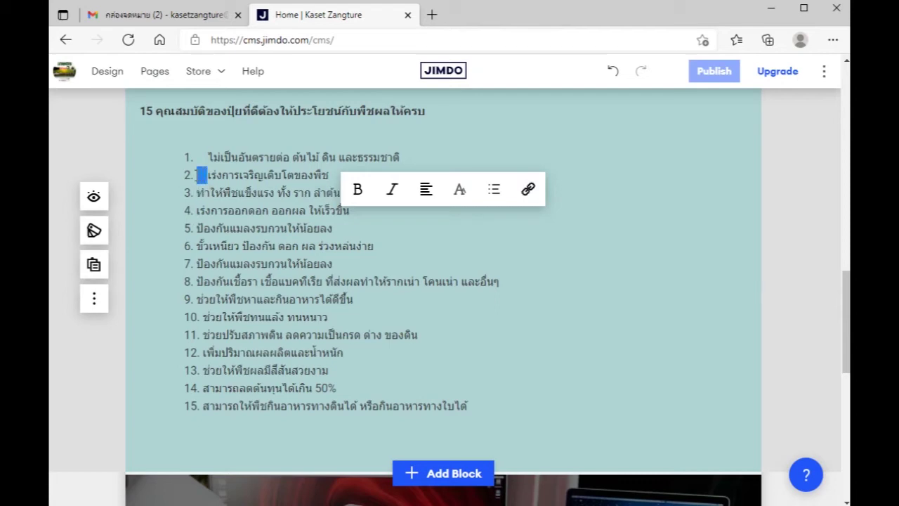
key(BackSpace)
drag(208, 158, 194, 157)
key(BackSpace)
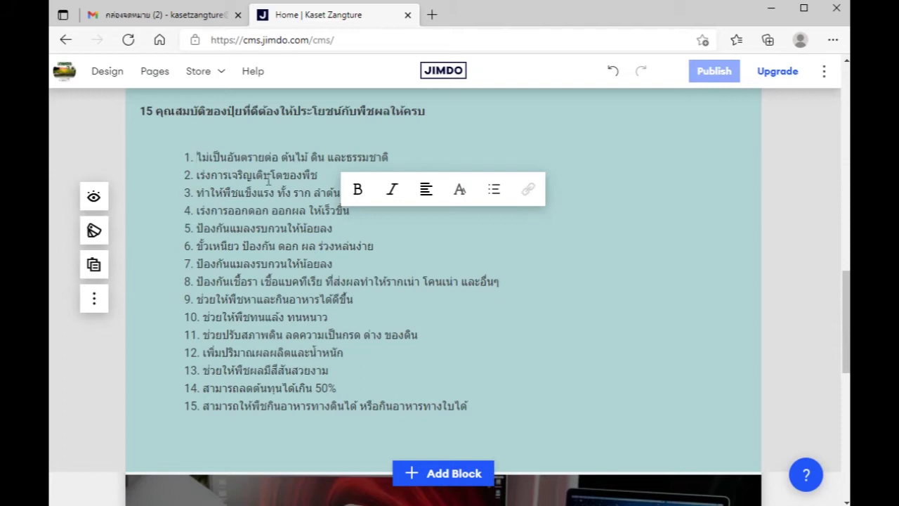
Step: Review the tidied fertilizer list and the contact details block below it on the Home page
click(320, 300)
scroll(320, 300, up, 1)
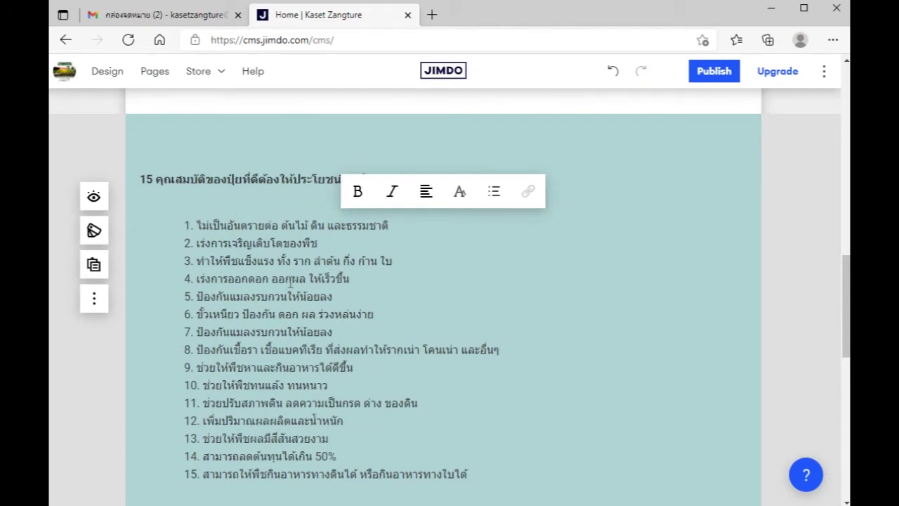
scroll(290, 283, up, 2)
scroll(290, 283, down, 5)
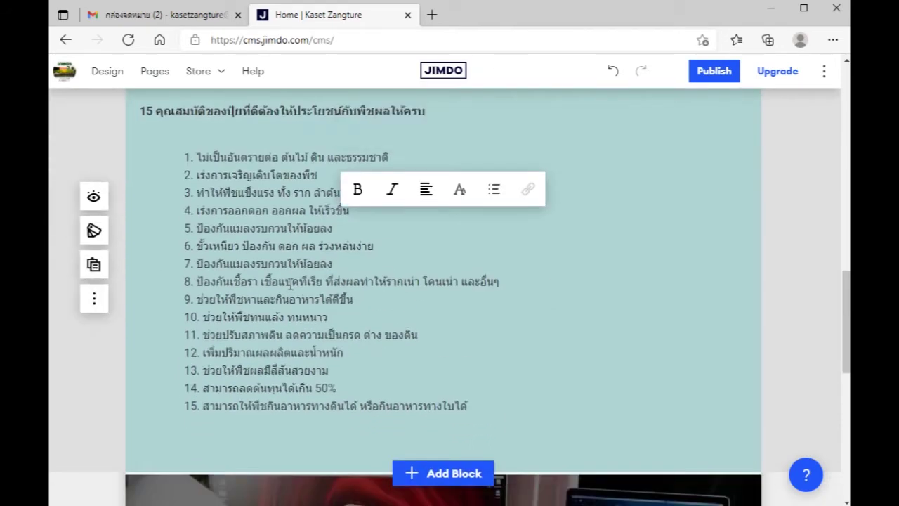
scroll(290, 283, down, 5)
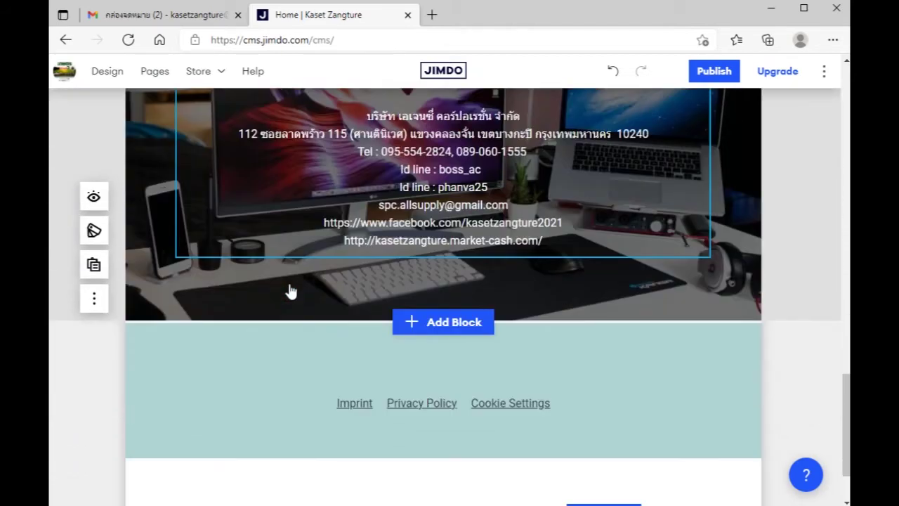
scroll(290, 296, up, 2)
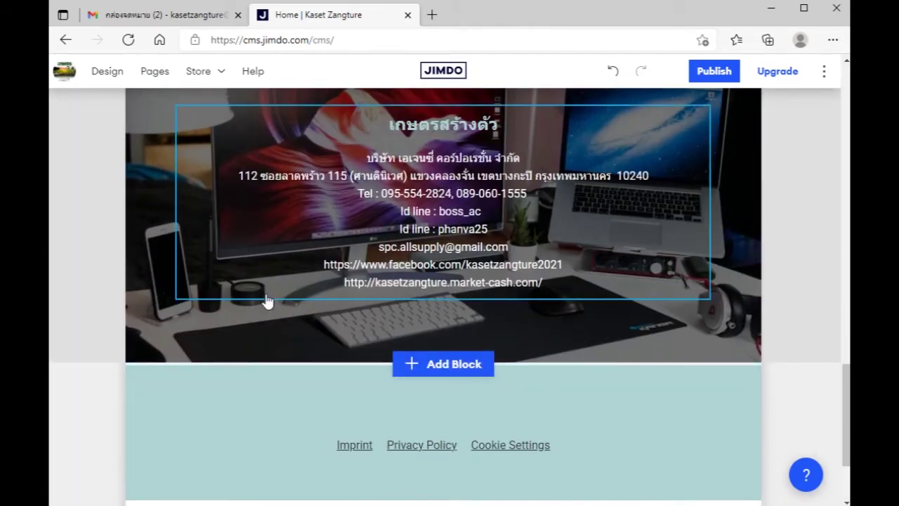
scroll(268, 300, up, 3)
scroll(267, 300, up, 4)
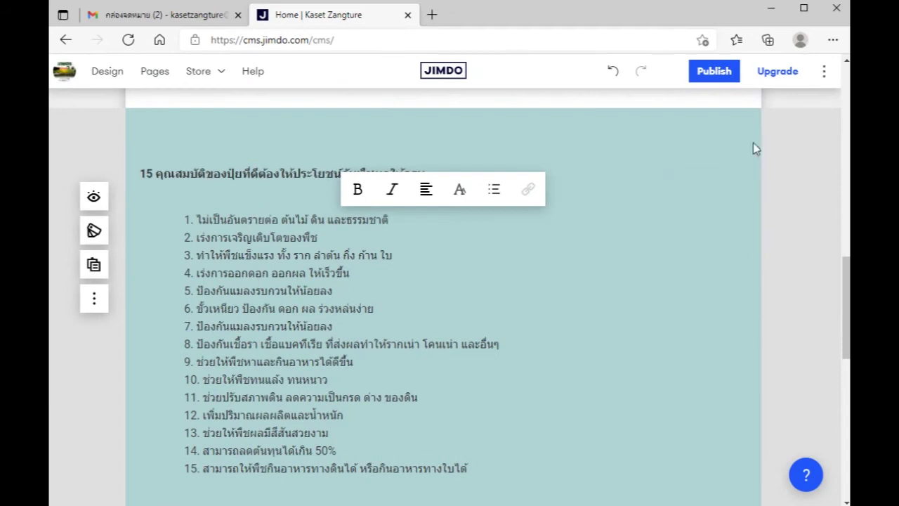
Step: Go to the Soil Detox page from the site's list of pages and look over its content sections
click(152, 79)
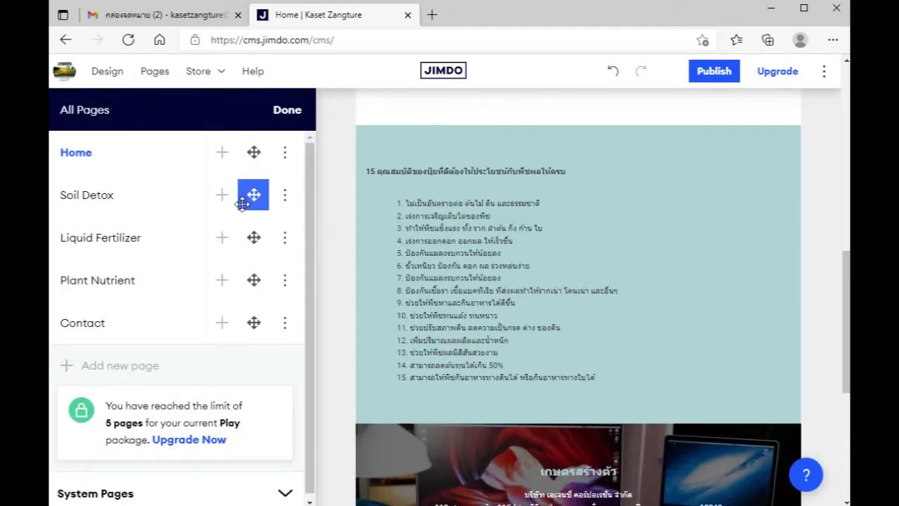
click(285, 202)
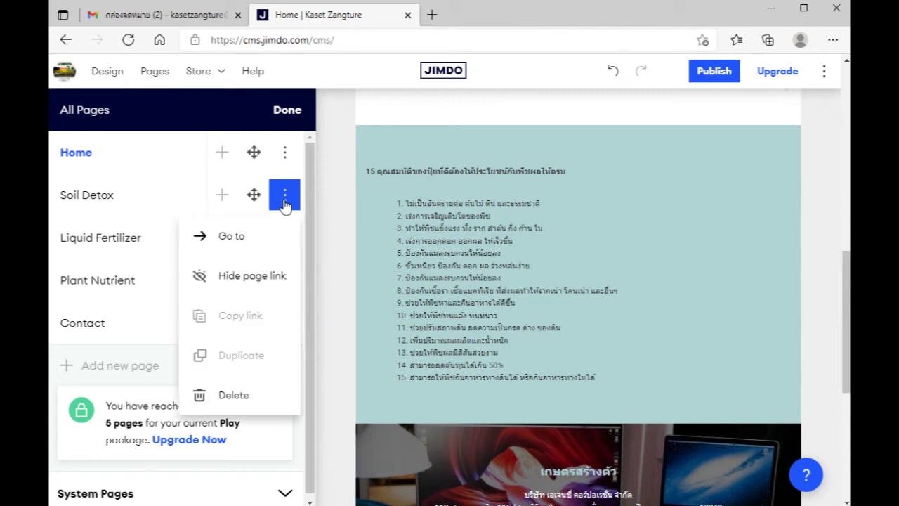
click(237, 236)
scroll(237, 238, down, 5)
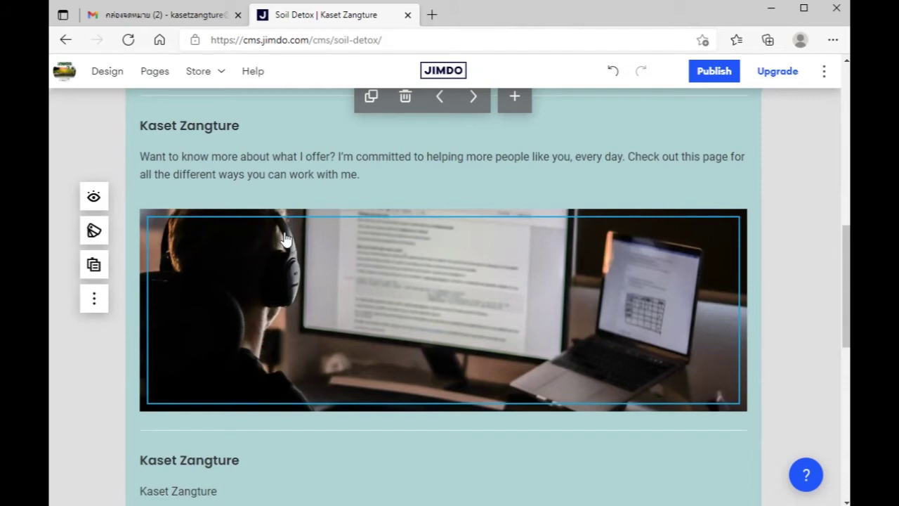
scroll(285, 240, up, 6)
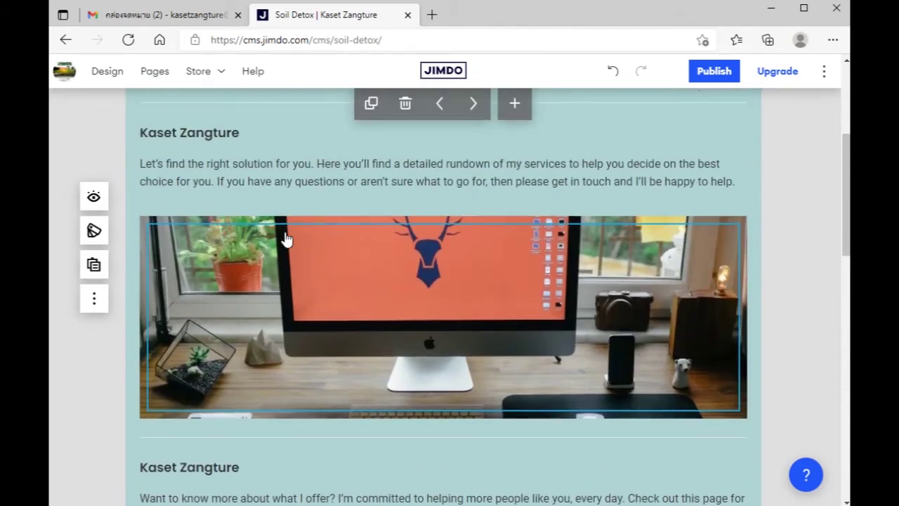
scroll(286, 238, up, 2)
scroll(287, 237, down, 1)
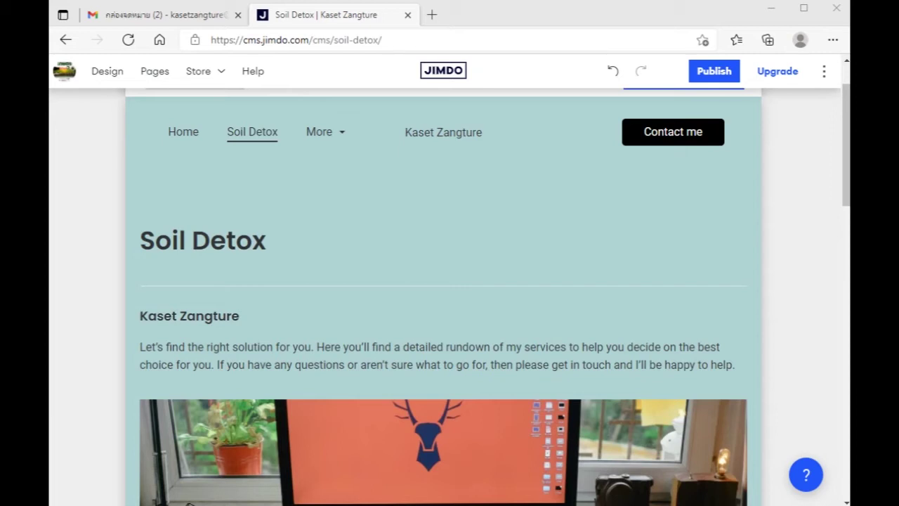
Step: Replace the first "Kaset Zangture" subheading on the Soil Detox page with "ดินดี มีชัยไปกว่าครึ่ง"
click(227, 323)
drag(249, 320, 141, 316)
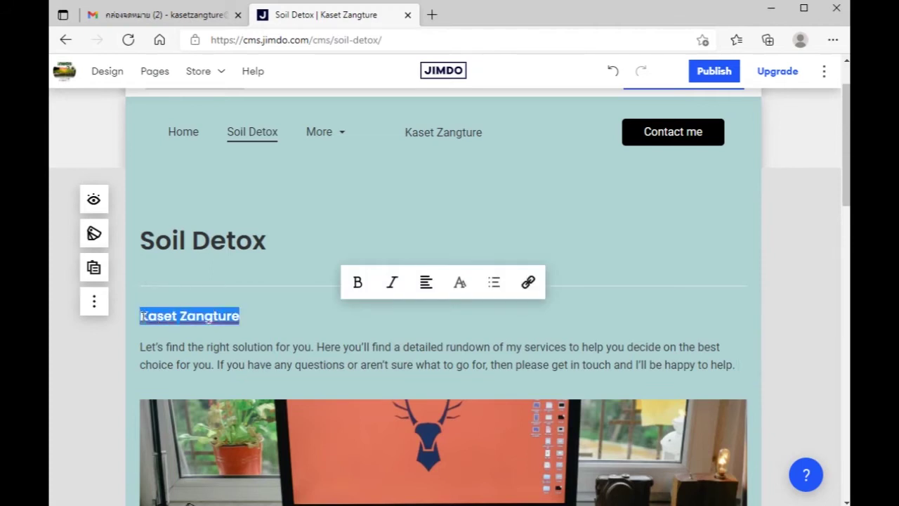
text(ดินดี มีชัยไปกว่าครึ่ง)
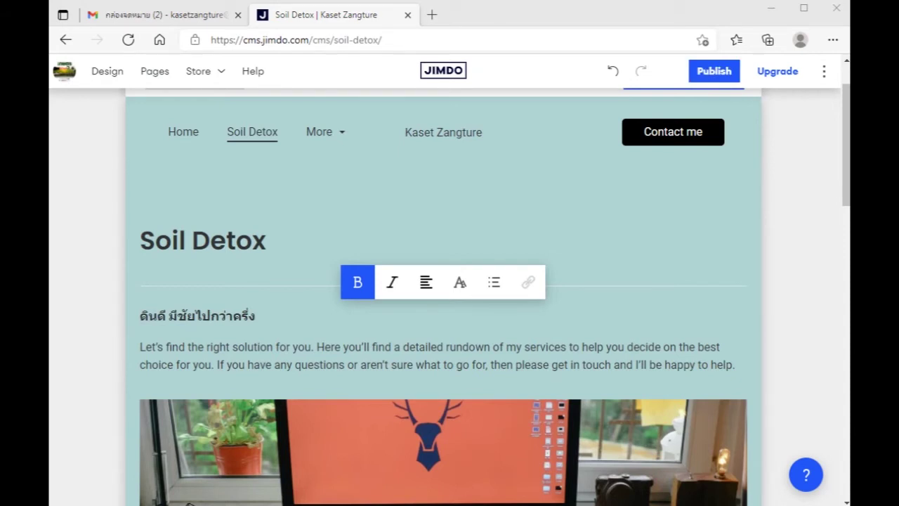
Step: Replace the paragraph below with "ดิน มีความสำคัญ ต่อการเจริญเติบโต และปริมาณผลผลิตของพืช ดิน ไม่ดี พืชเติบโตไม่ดี ผลผลิตก็ไม่ดี สนับสนุนโดยผลิตภัณฑ์ “ดีท็อกซ์ดิน” สูตรน้ำ GREEN HERO" on three lines
click(377, 364)
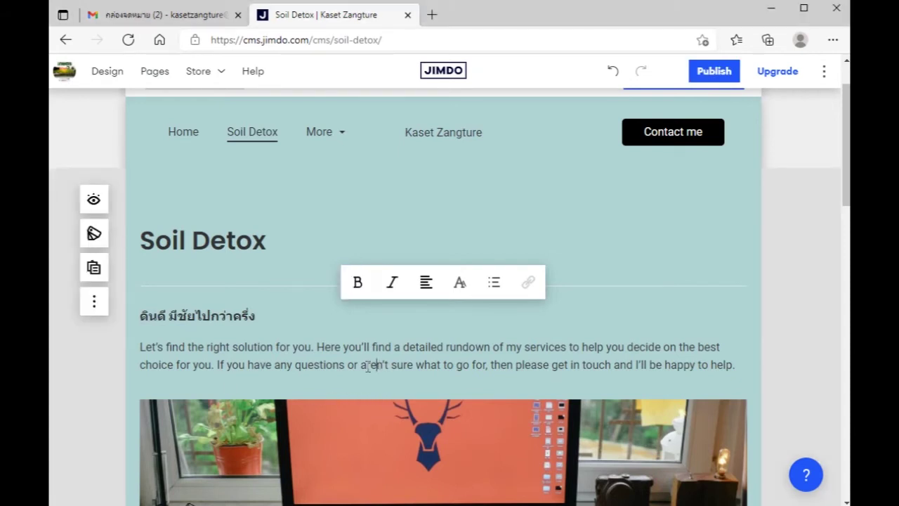
drag(142, 346, 739, 370)
text(ดิน มีความสำคัญ ต่อการเจริญเติบโต และปริมาณผลผลิตของพืช ดิน ไม่ดี พืชเติบโตไม่ดี ผลผลิตก็ไม่ดี สนับสนุนโดยผลิตภัณฑ์ "ดีท็อกซ์ดิน" สูตรน้ำ GREEN HERO)
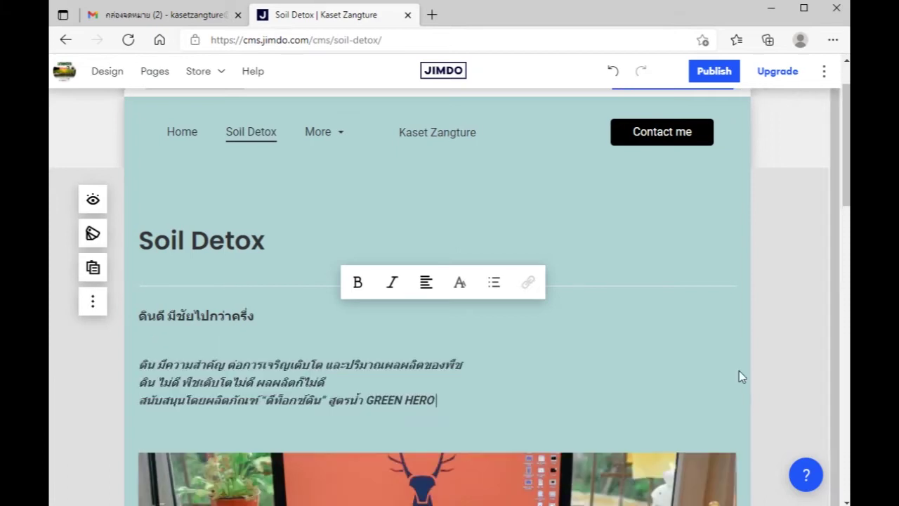
Step: Apply the Normal text style to the new Thai paragraph and delete the blank line above it
drag(465, 414, 139, 360)
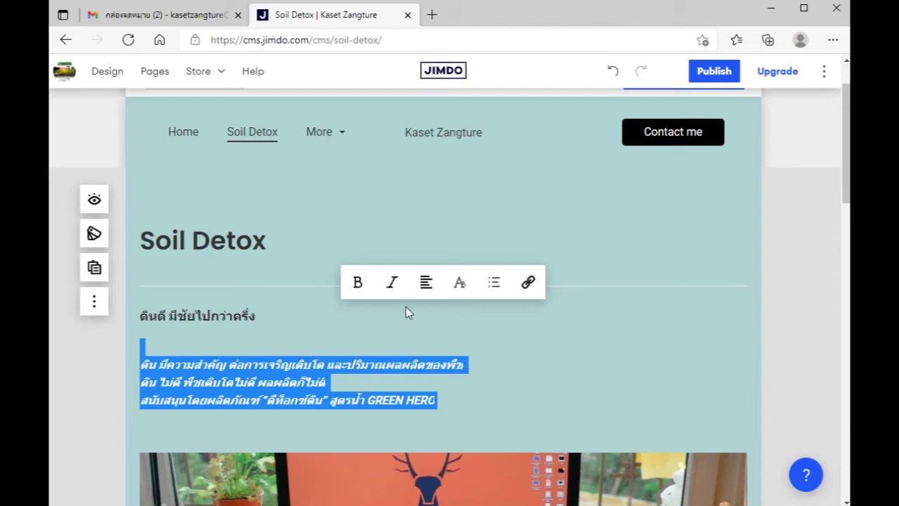
click(460, 282)
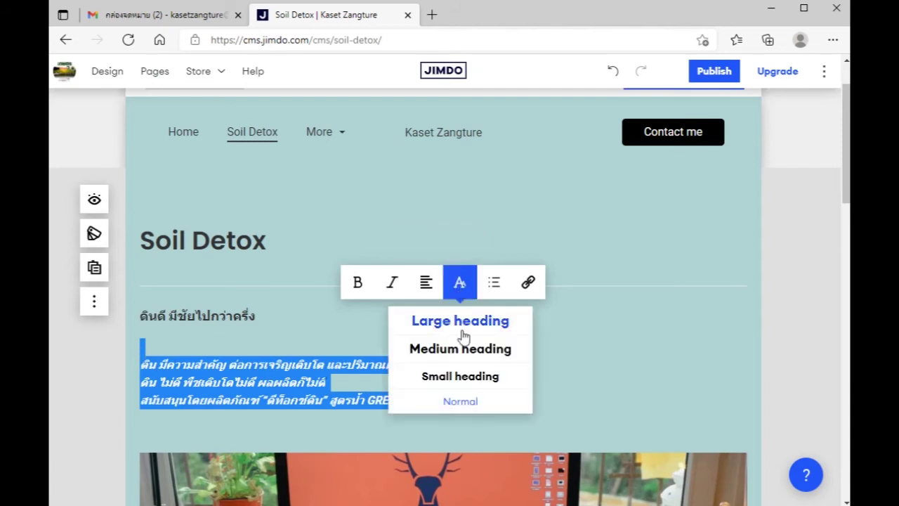
click(460, 402)
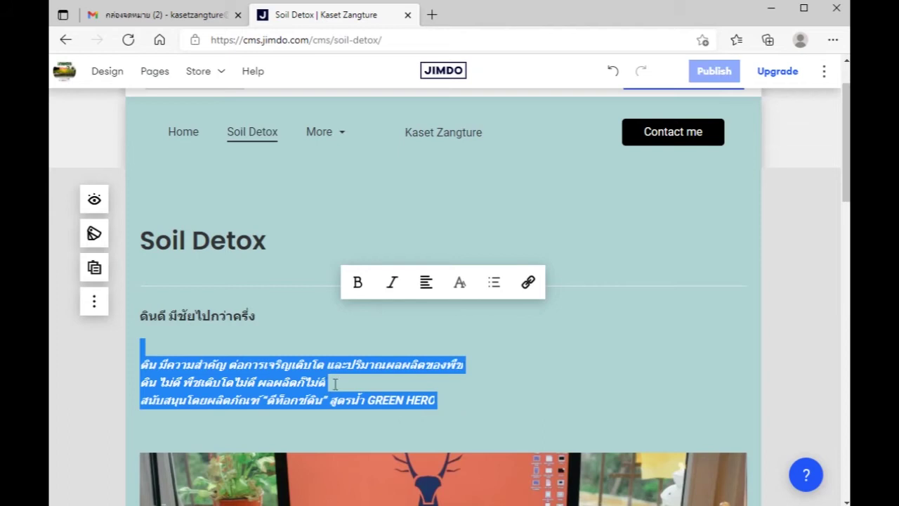
click(199, 340)
key(Delete)
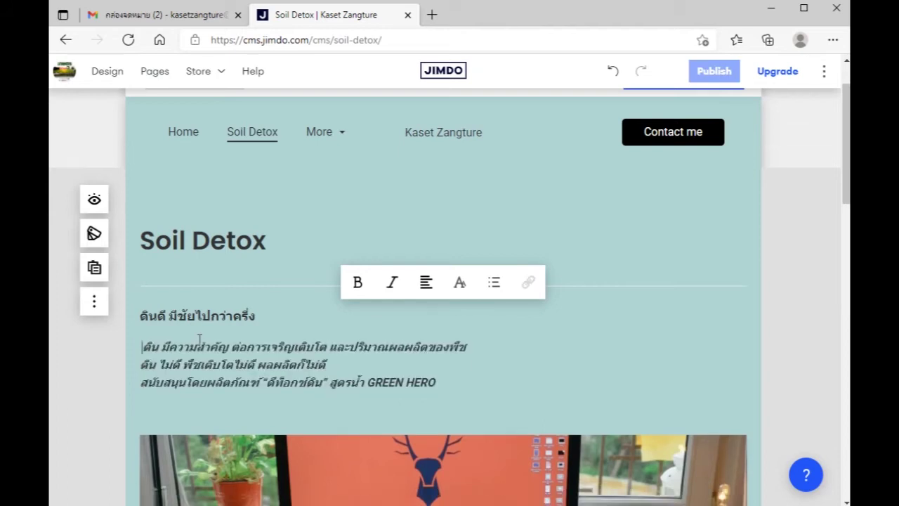
Step: Select the workspace photo under the Thai paragraph and open the image library to replace it
scroll(254, 361, down, 2)
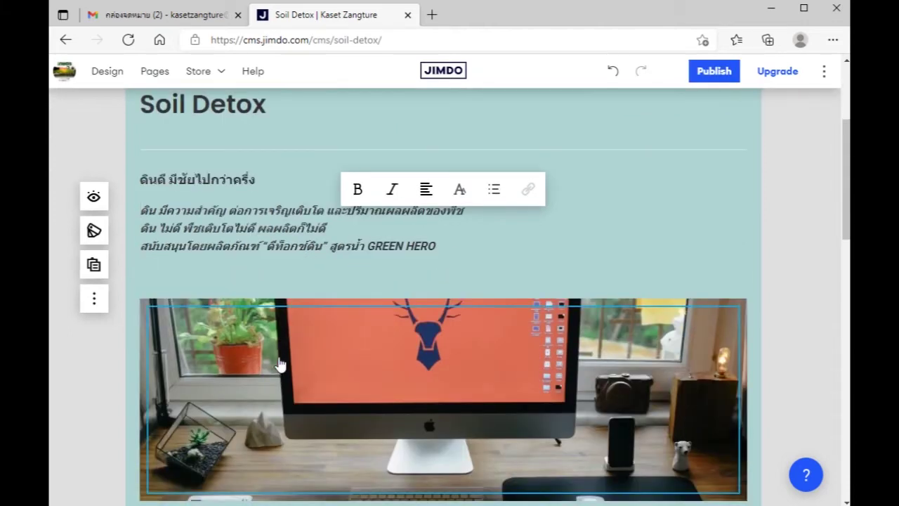
click(280, 364)
scroll(280, 364, down, 2)
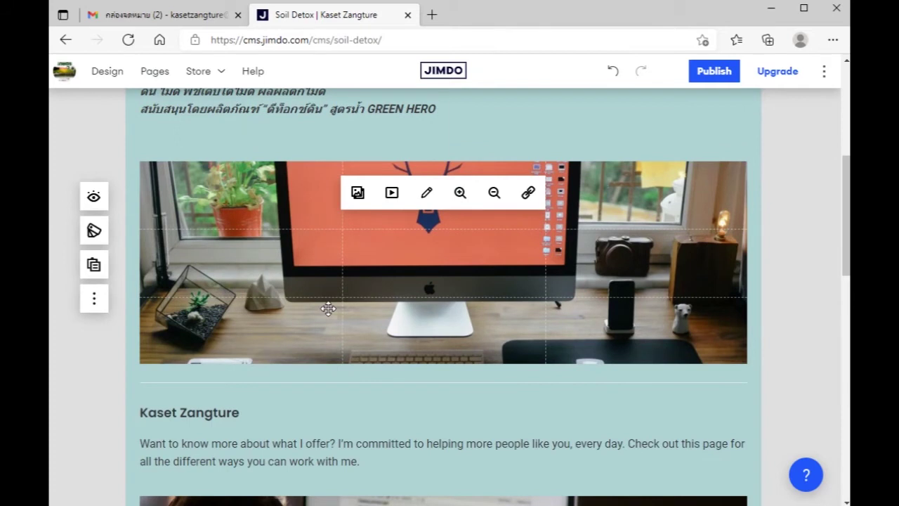
scroll(328, 309, up, 1)
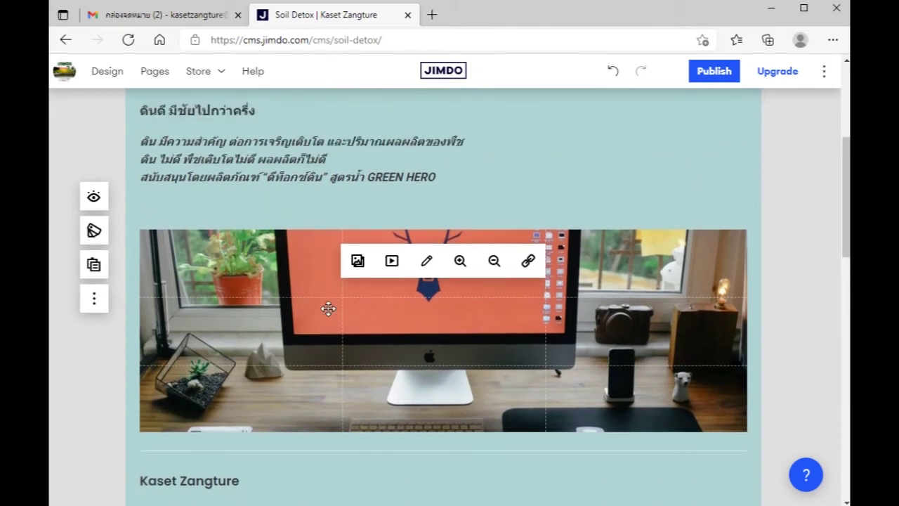
click(359, 264)
Step: Upload the "ดินรวม" picture from the forwebsite folder, and permanently delete it from the image library
click(206, 221)
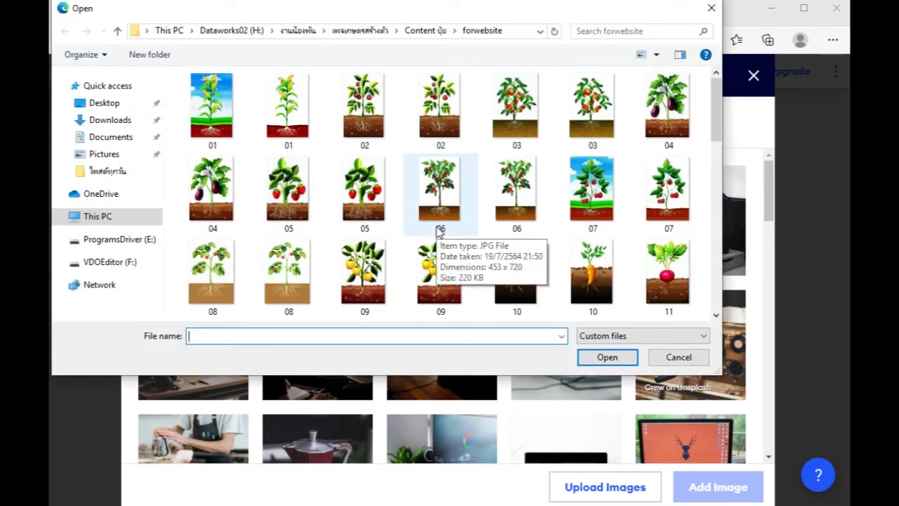
scroll(442, 233, down, 3)
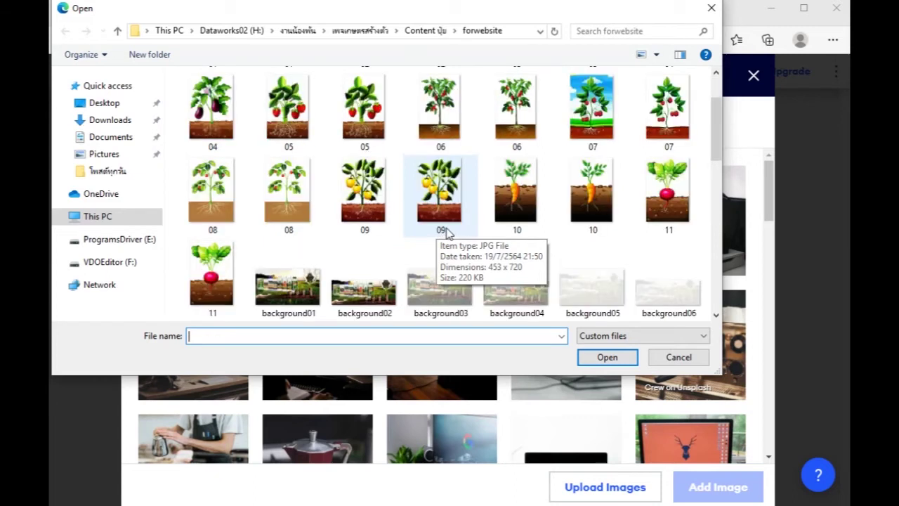
scroll(455, 233, down, 2)
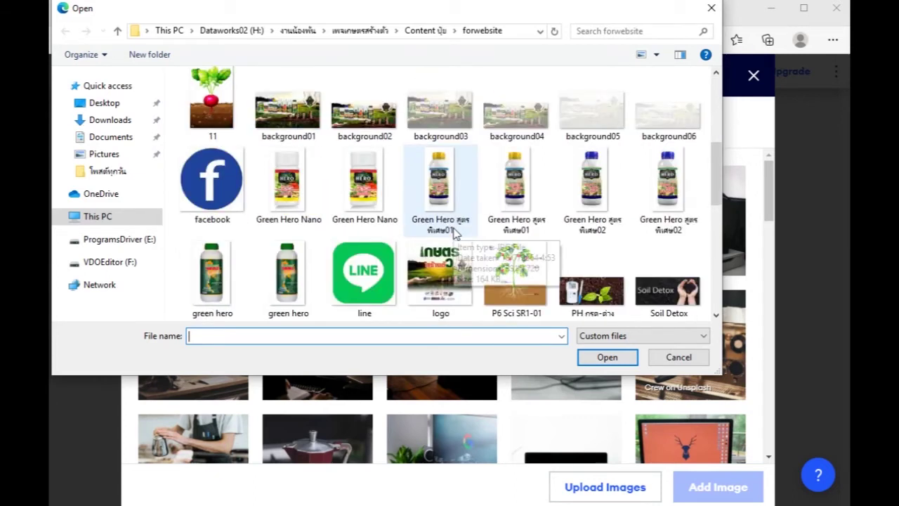
scroll(456, 232, down, 2)
scroll(460, 230, down, 2)
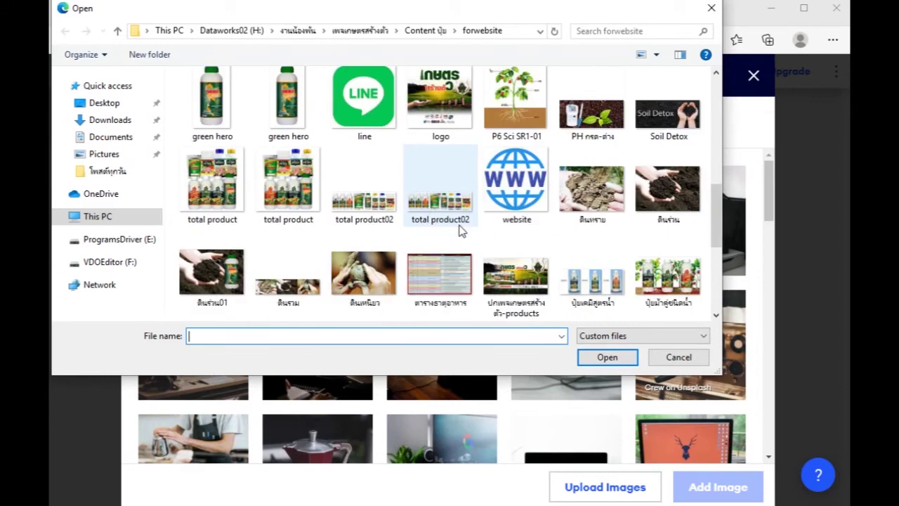
double_click(295, 298)
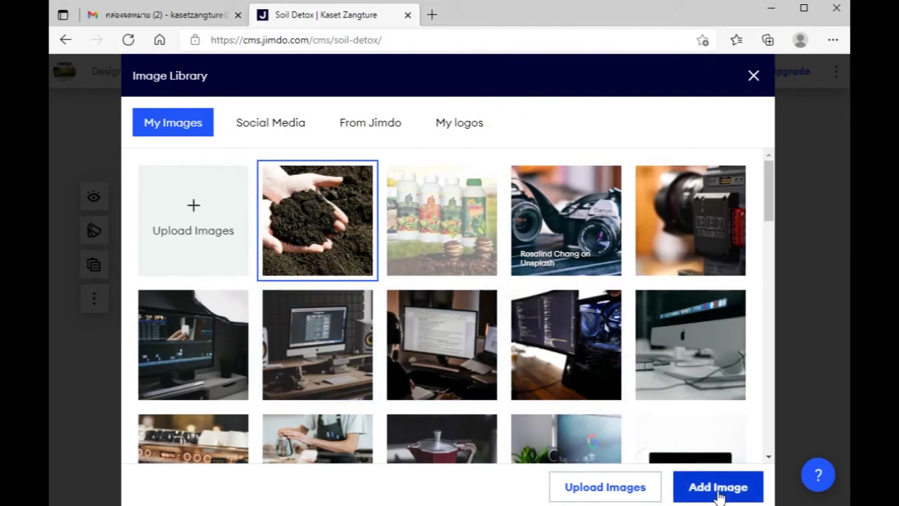
mouse_move(297, 217)
click(353, 178)
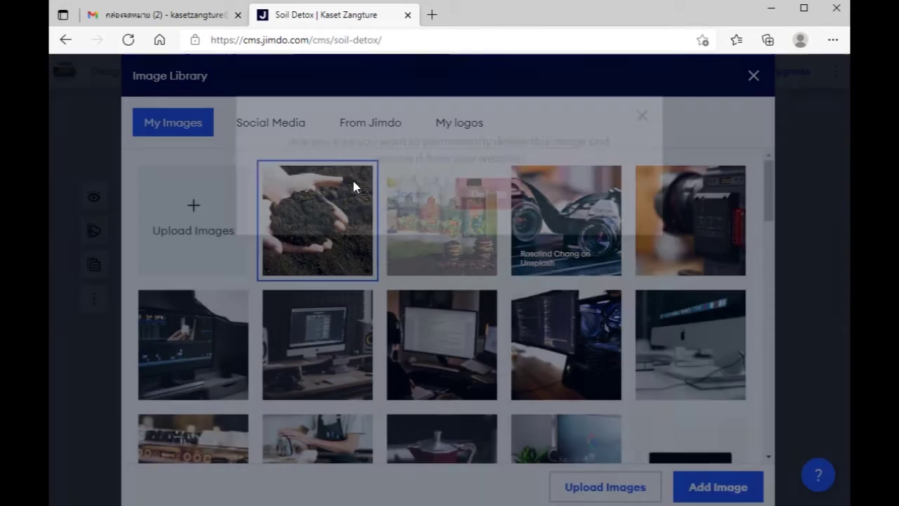
click(482, 311)
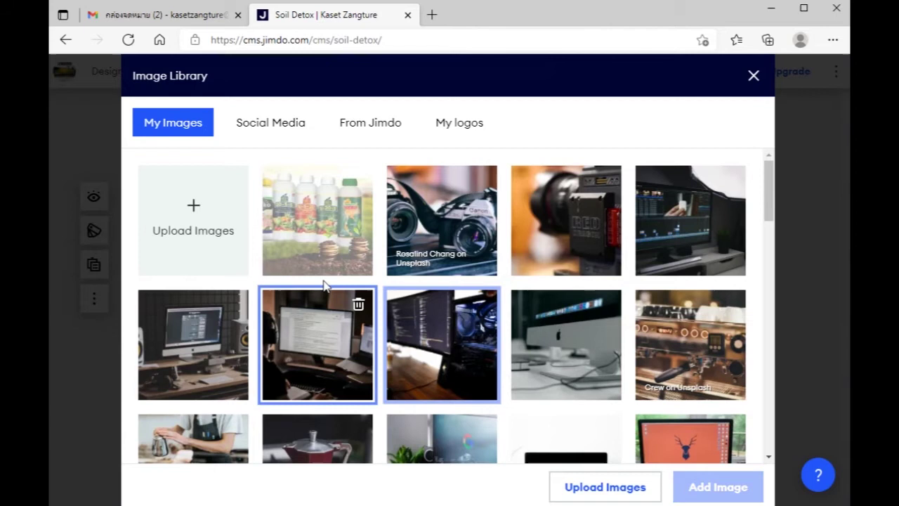
Step: Upload the "ดินรวม" picture from the forwebsite folder and use it as the image under the Thai paragraph
click(194, 208)
scroll(422, 225, down, 5)
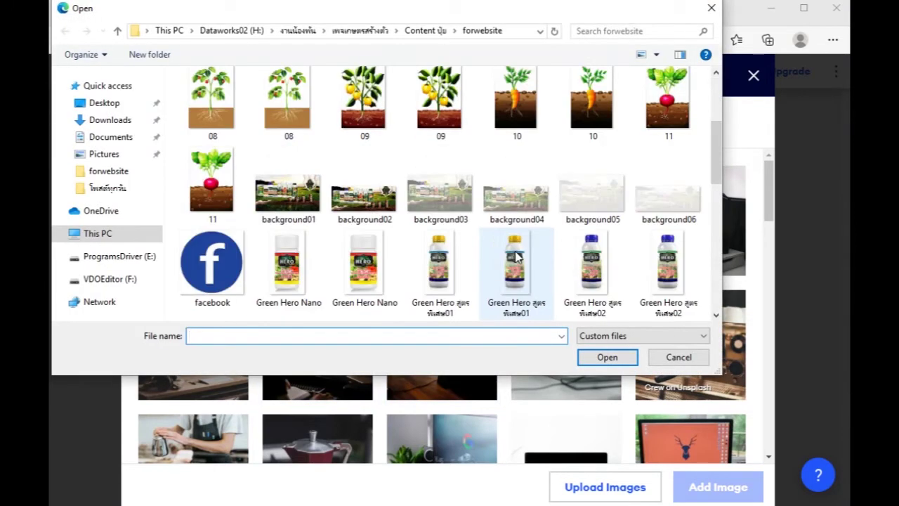
scroll(516, 256, down, 1)
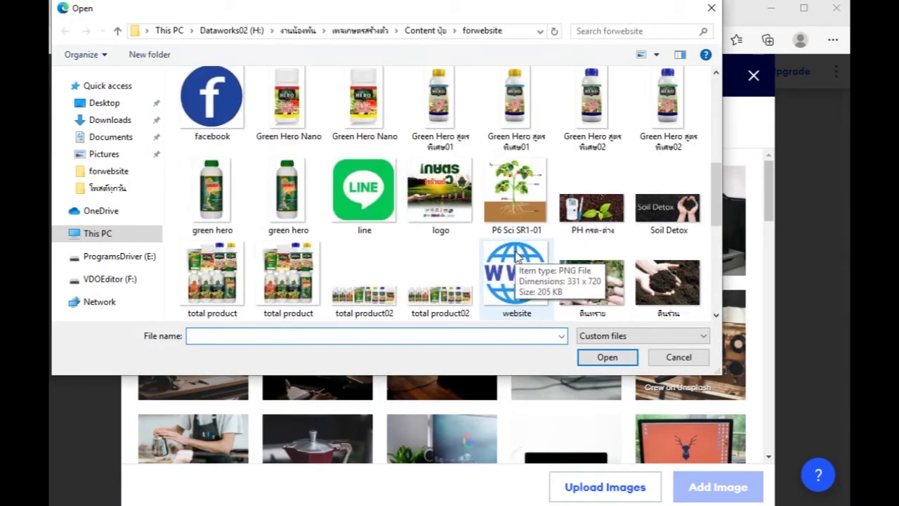
scroll(516, 257, down, 1)
click(294, 297)
double_click(294, 297)
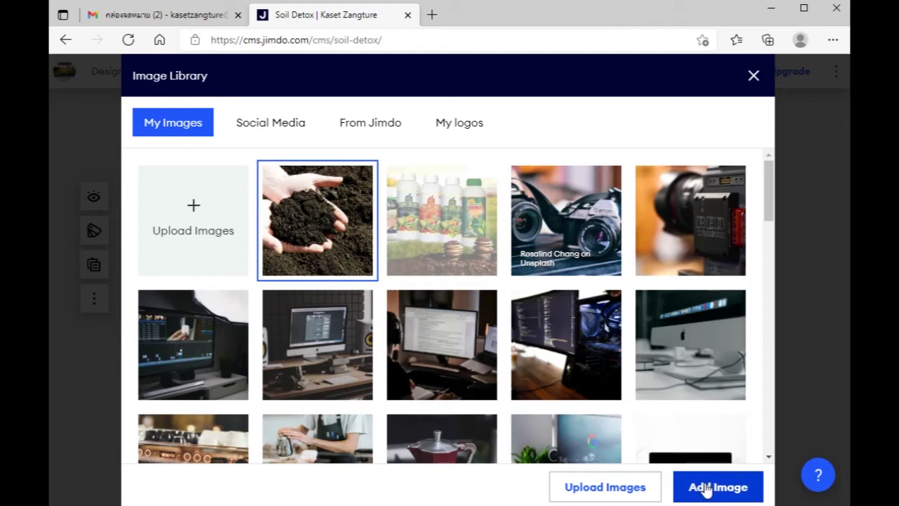
click(705, 486)
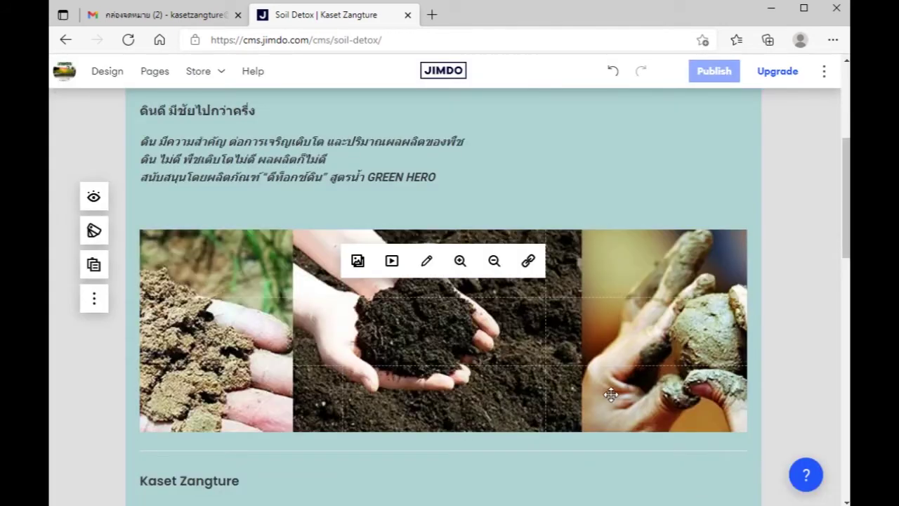
Step: Replace the "Kaset Zangture" subheading under the soil picture with "ประเภทของ “ดิน”"
scroll(608, 397, down, 2)
scroll(611, 400, down, 3)
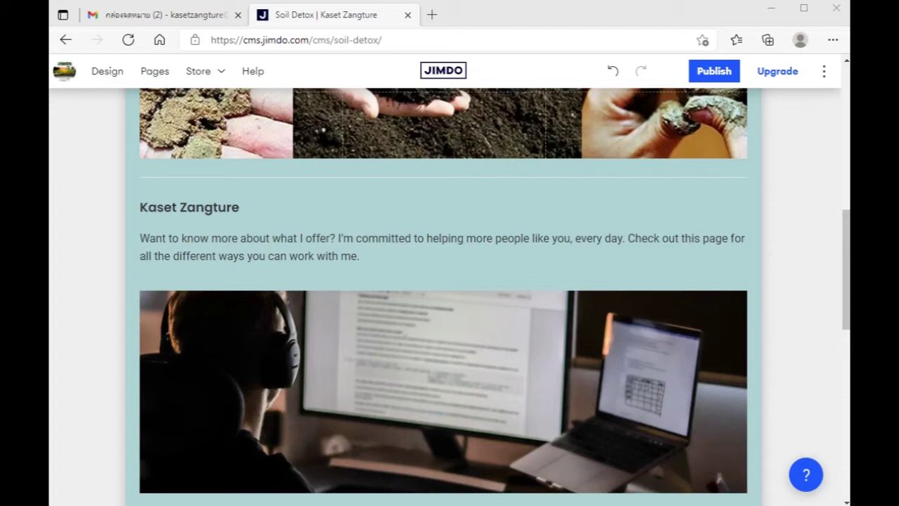
click(242, 207)
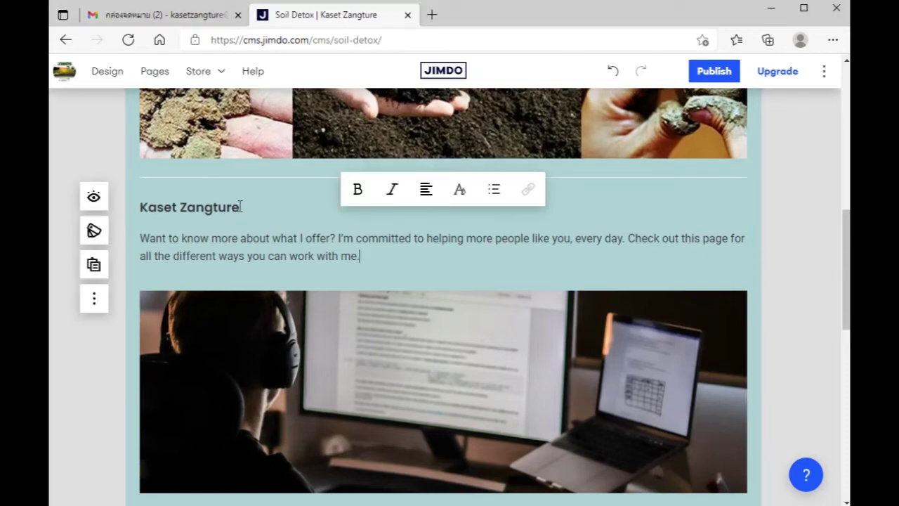
drag(245, 207, 141, 207)
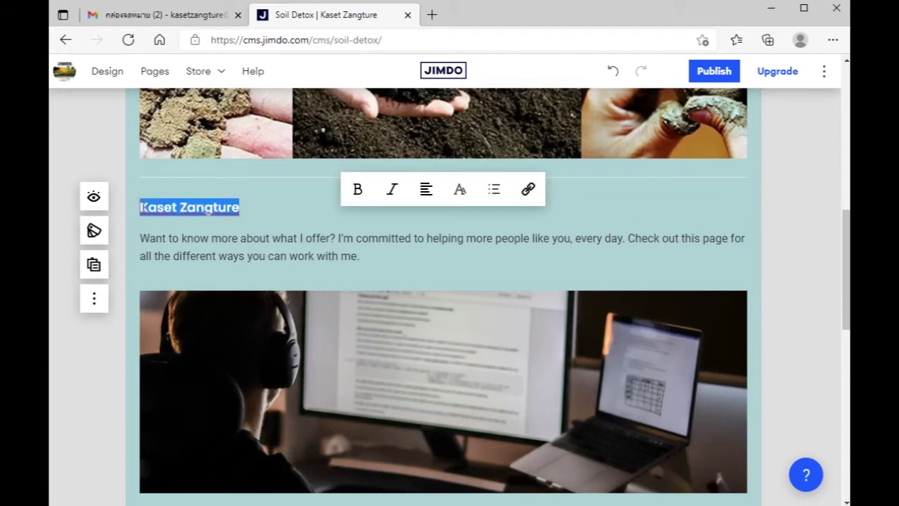
text(ประเภทของ "ดิน")
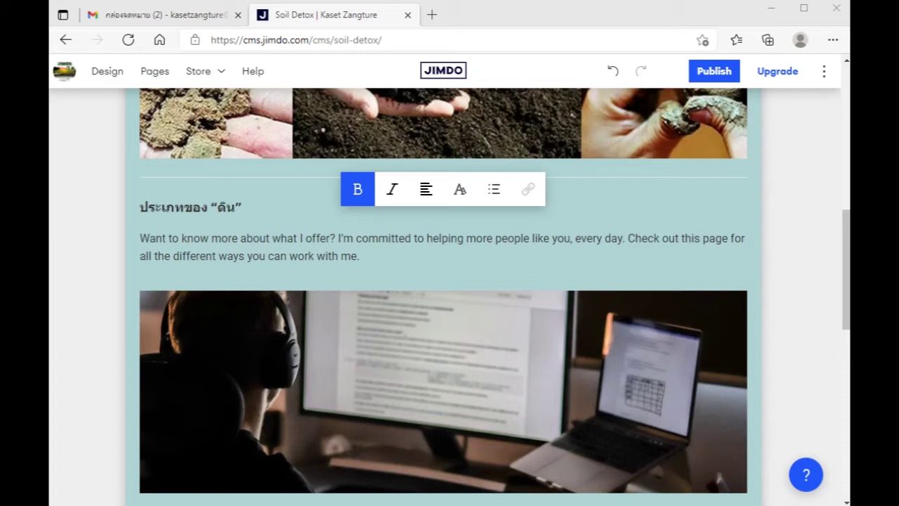
Step: Replace the paragraph below with dash lines "ดินทราย เป็นดินที่มีทรายประกอบอยู่ 70% ขึ้นไป น้ำซึมผ่านได้ง่าย", "ดินเหนียว เป็นดินที่มีดินเหนียวอยู่ 40% ขึ้นไป อุ้มน้ำได้ดี" and "ดินร่วน เป็นดินที่ประกอบด้วยทราย โคลนตม และดินเหนียว โดยมีดินทรายและดินเหนียวไม่มาก น้ำและอากาศผ่านได้ดีกว่าดินเหนียว" directly under the heading
drag(363, 256, 141, 239)
text(-	ดินทราย เป็นดินที่มีทรายประกอบอยู่ 70% ขึ้นไป น้ำซึมผ่านได้ง่าย -	ดินเหนียว เป็นดินที่มีดินเหนียวอยู่ 40% ขึ้นไป อุ้มน้ำได้ดี -	ดินร่วน เป็นดินที่ประกอบด้วยทราย โคลนตม และดินเหนียว โดยมีดินทรายและดินเหนียวไม่มาก น้ำและอากาศผ่านได้ดีกว่าดินเหนียว)
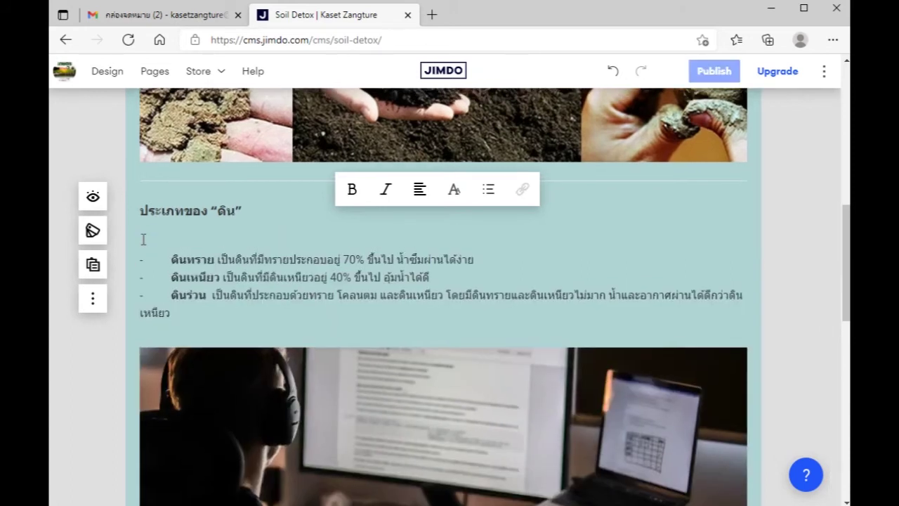
click(163, 236)
key(Delete)
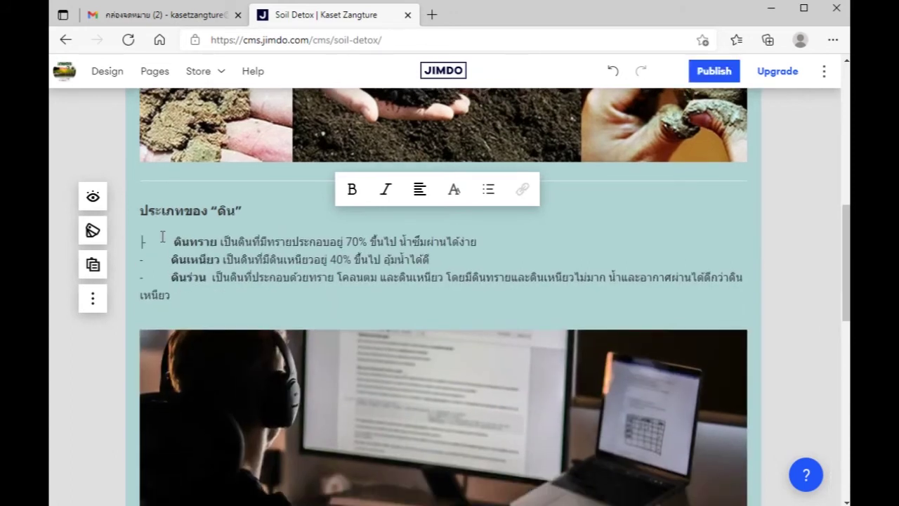
key(Delete)
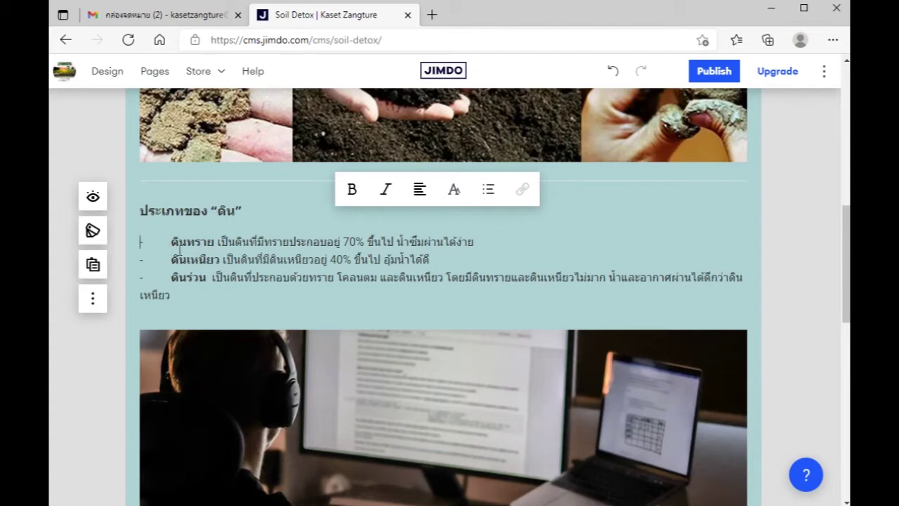
Step: Shorten the wide gaps between the dashes and the soil names in the three lines
drag(172, 242, 148, 277)
key(BackSpace)
key(BackSpace)
key(BackSpace)
Step: Replace the photo of the person wearing headphones with the uploaded picture "PH กรด-ด่าง" from the forwebsite folder
scroll(239, 321, down, 3)
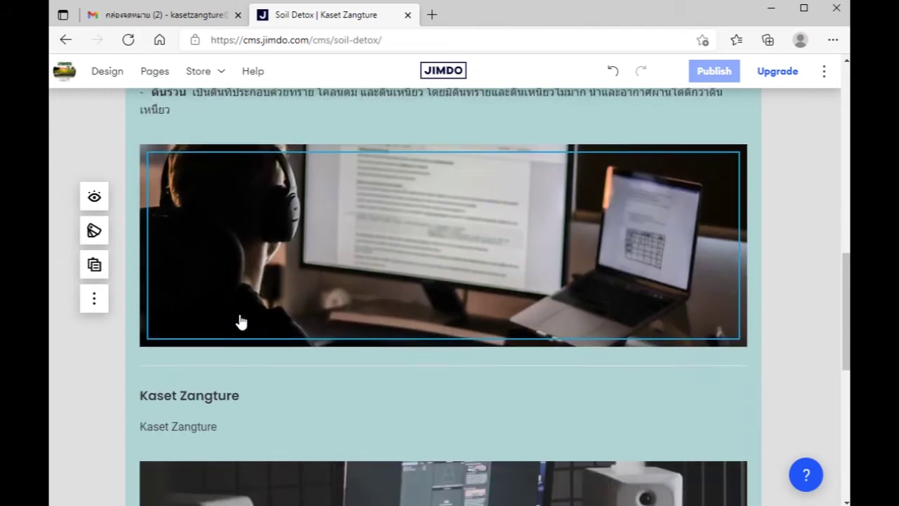
scroll(238, 321, down, 5)
scroll(239, 321, up, 2)
scroll(238, 321, up, 6)
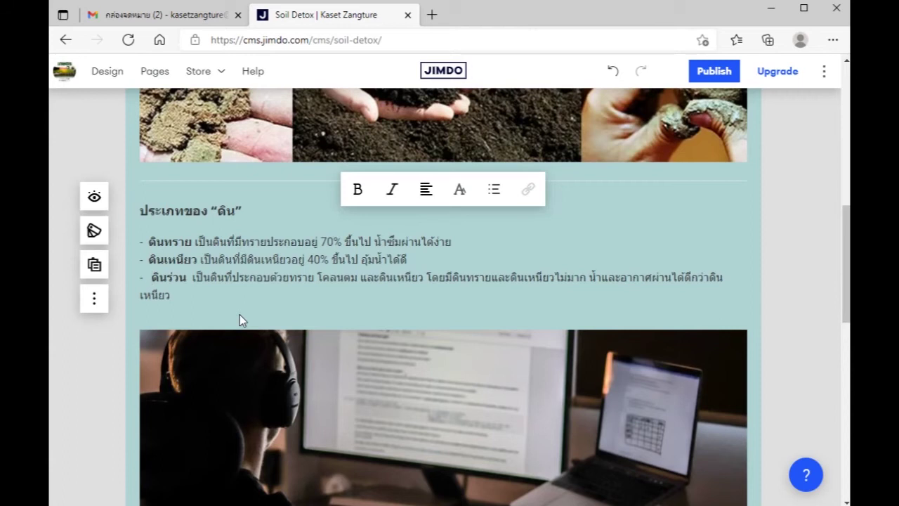
click(288, 367)
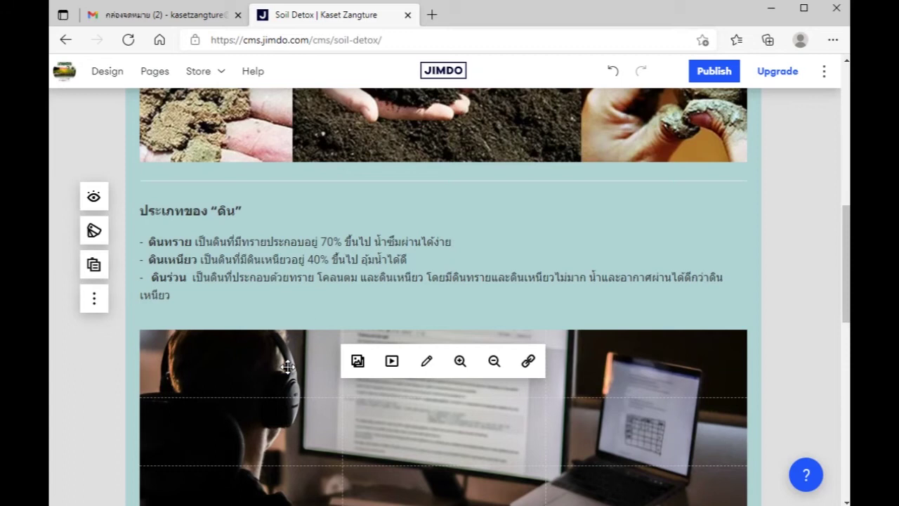
click(358, 360)
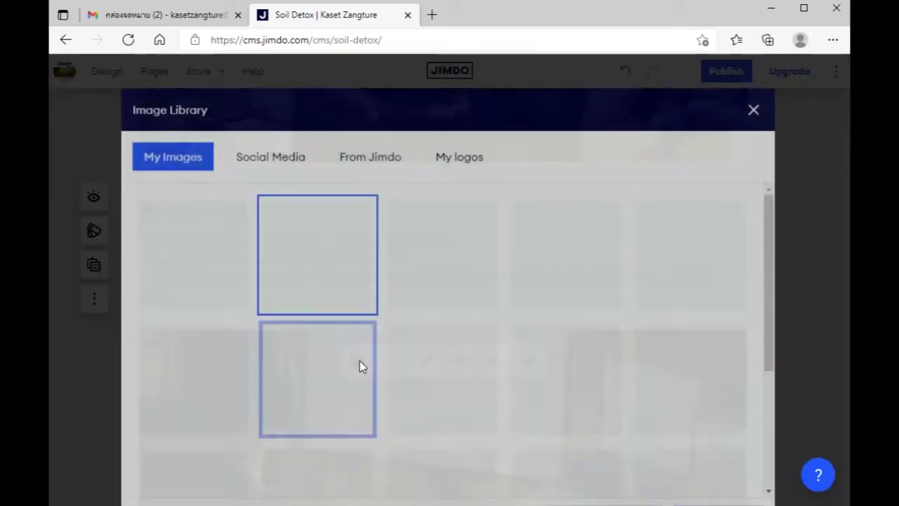
click(203, 227)
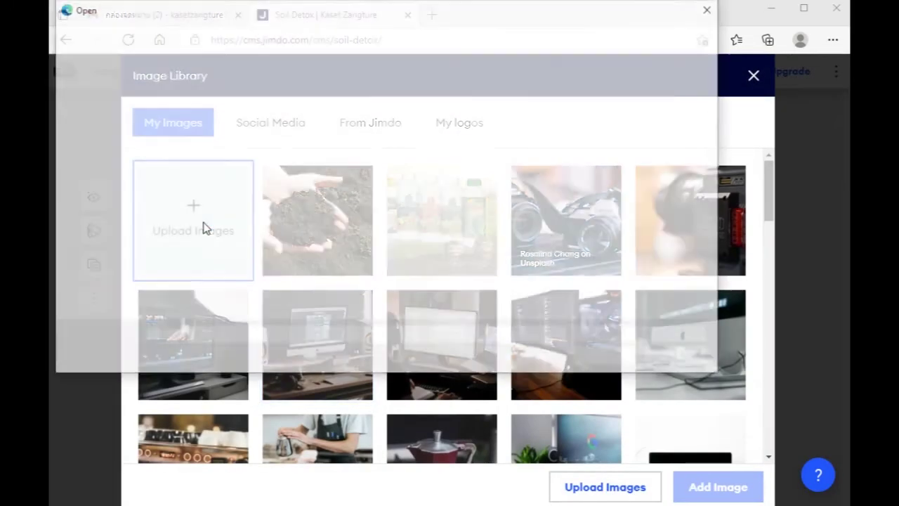
scroll(431, 232, down, 2)
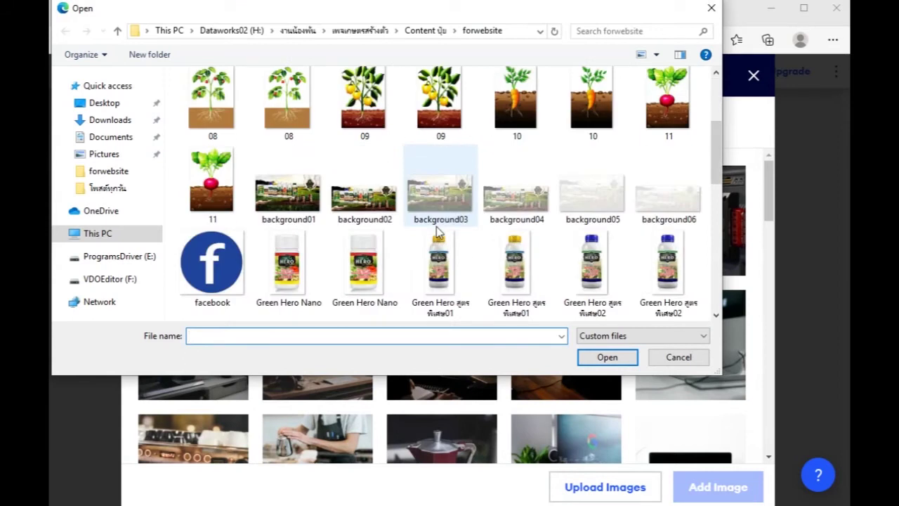
scroll(437, 233, down, 1)
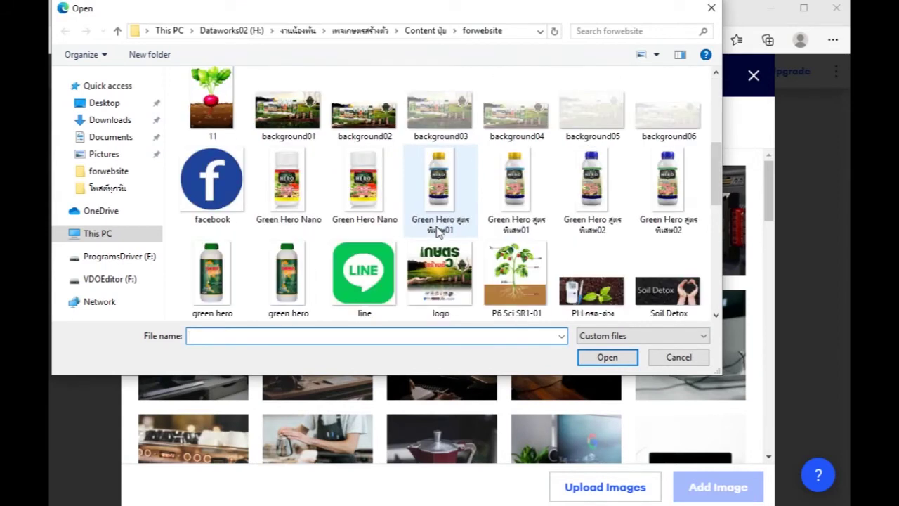
double_click(597, 298)
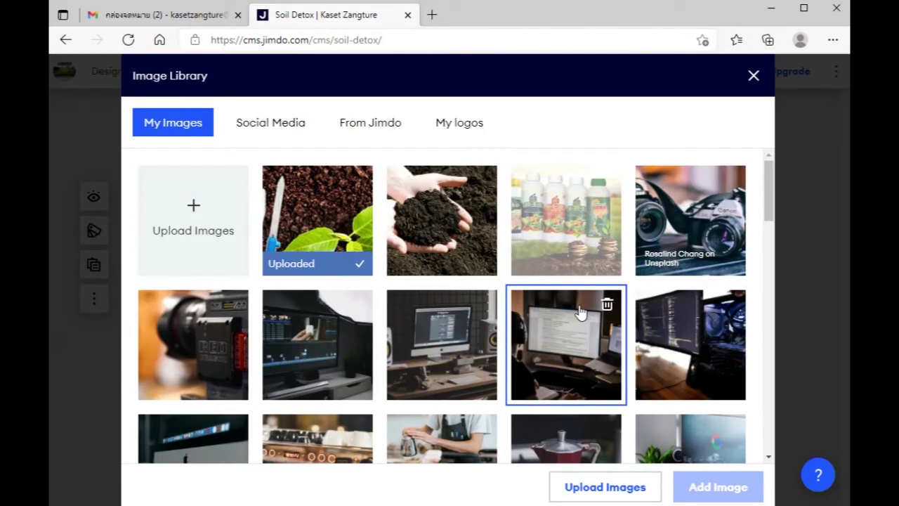
click(718, 487)
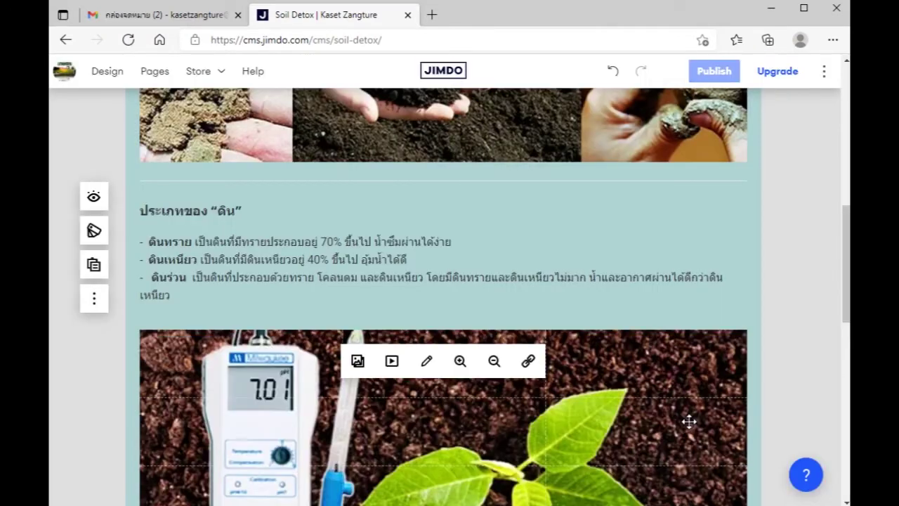
Step: Replace the "Kaset Zangture" subheading under the pH meter picture with "ค่า pH กรด-ด่าง ของ “ดิน”"
scroll(687, 419, down, 3)
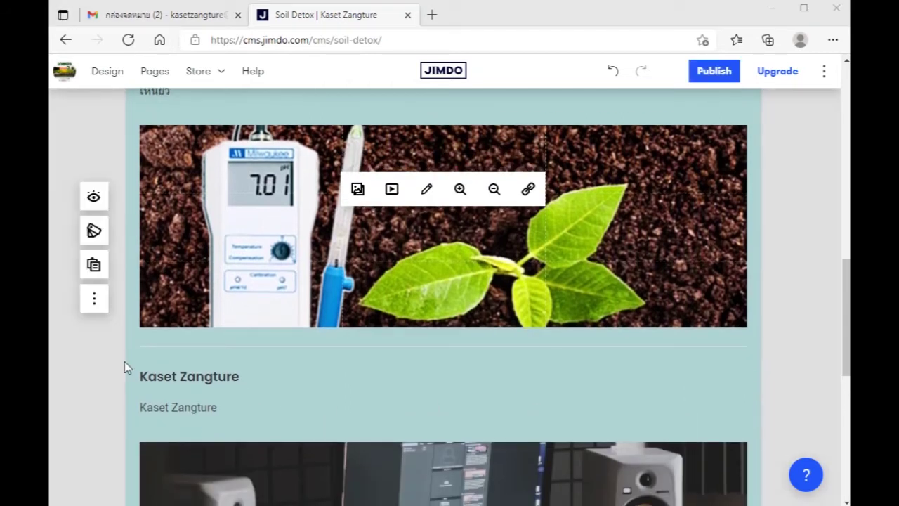
click(246, 378)
drag(248, 378, 134, 377)
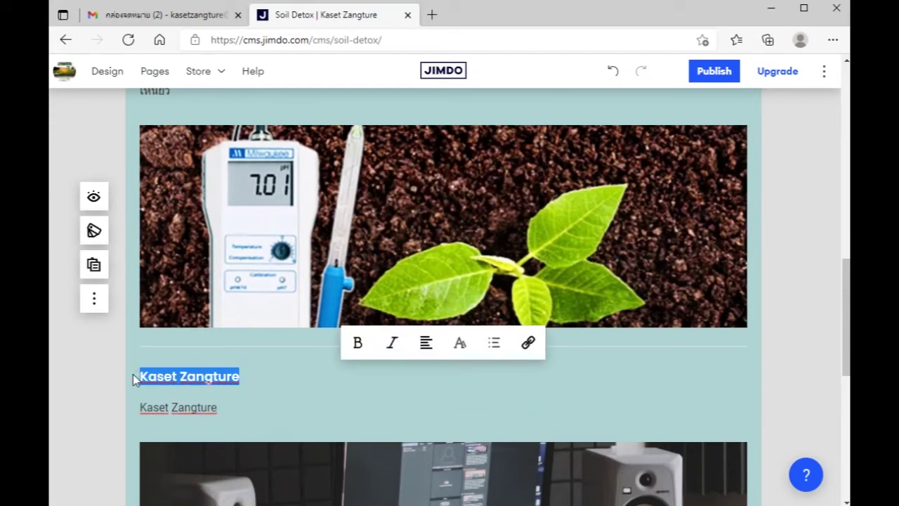
text(ค่า pH กรด-ด่าง ของ "ดิน")
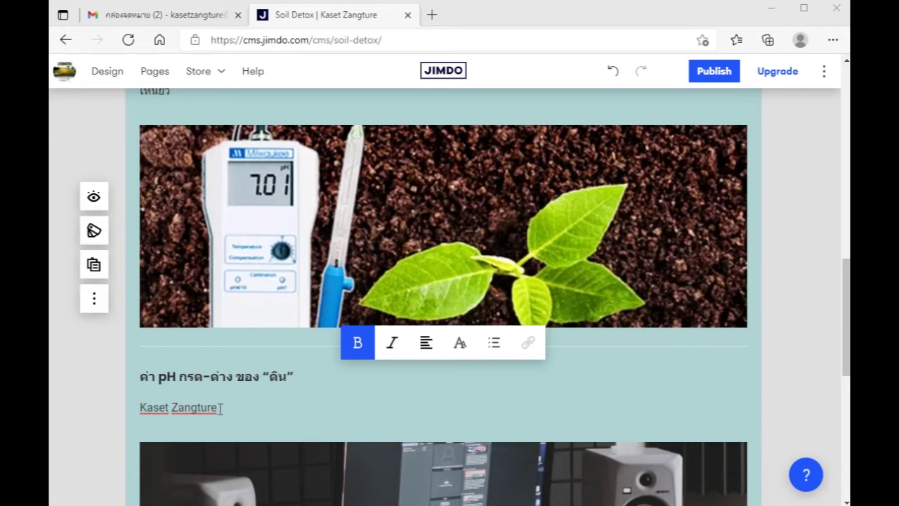
Step: Replace the "Kaset Zangture" text under the pH heading with dash lines "ดินมีค่า pH ซึ่งโดยปกติจะมีค่าอยู่ที่ 0-14", "ดินมีค่า pH เท่ากับ 7 ก็แสดงว่ามีความเป็นกรด-ด่างเป็นกลาง", "ดินมีค่า pH ต่ำกว่า 7 ก็แสดงว่าดินมีความเป็นกรดมาก" and "ดินมีค่า pH สูงกว่า 7 ก็แสดงว่ามีความเป็นด่างสูง"
drag(218, 408, 139, 408)
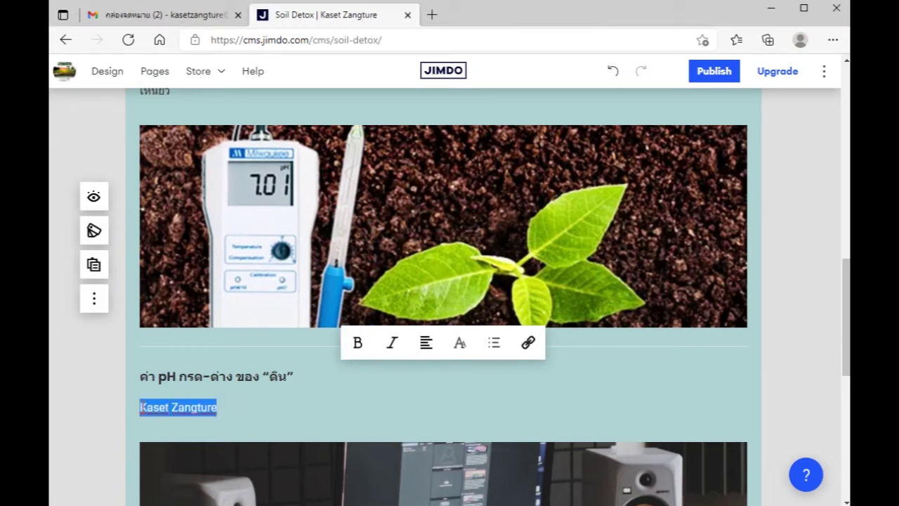
key(BackSpace)
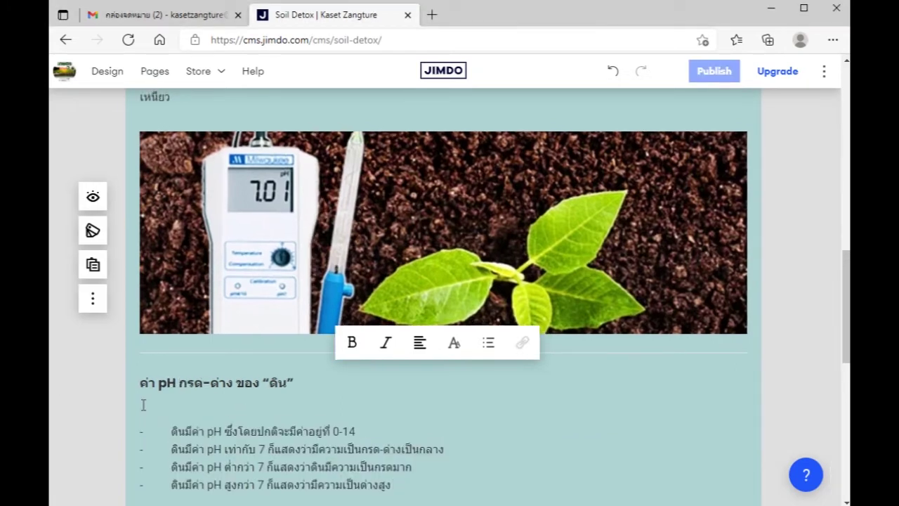
key(Delete)
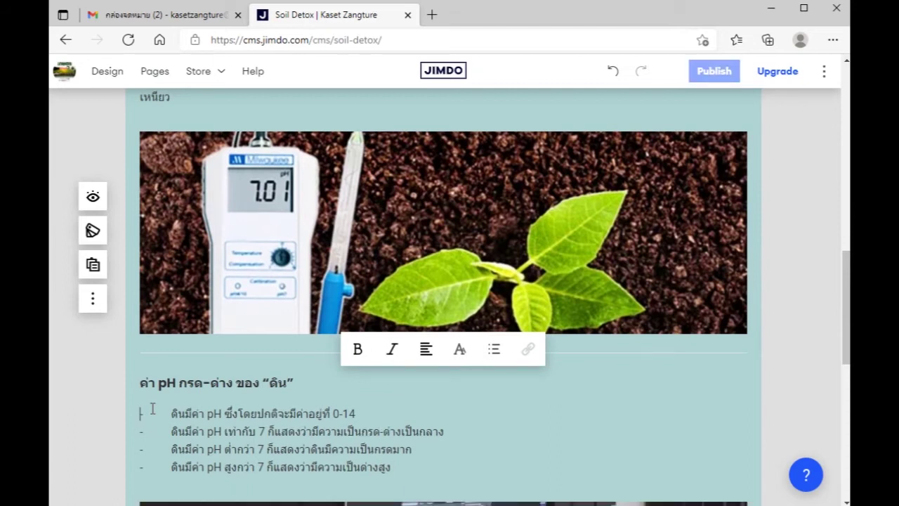
Step: Shorten the wide gaps after the dashes in the four pH lines to a single space
scroll(151, 409, down, 1)
drag(172, 344, 143, 398)
key(Delete)
key(Delete)
key(Delete)
key(Delete)
Step: Replace the photo of the computer and speakers with the uploaded picture "Soil Detox" from the forwebsite folder
scroll(255, 384, down, 2)
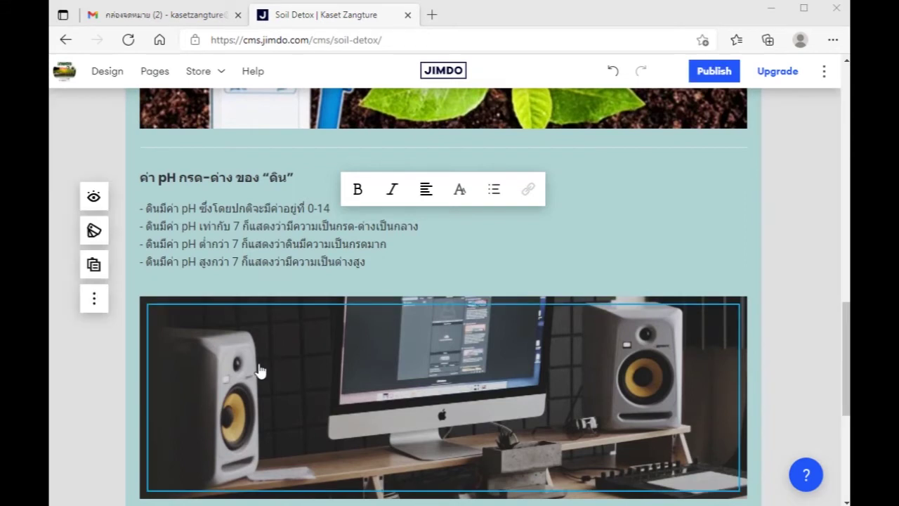
click(261, 368)
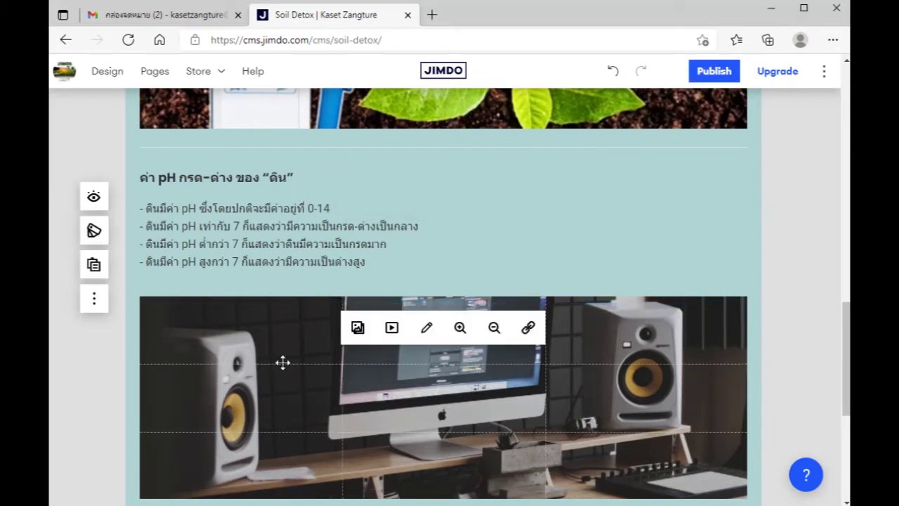
click(357, 331)
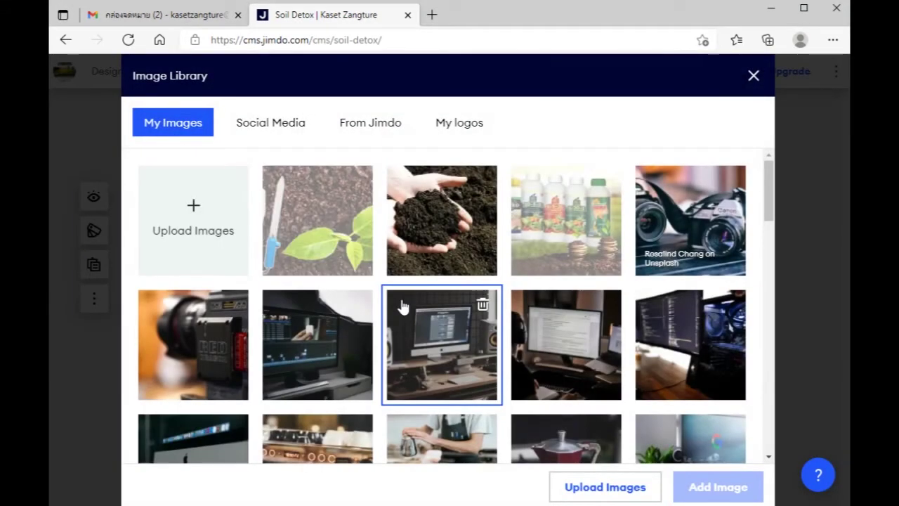
click(188, 219)
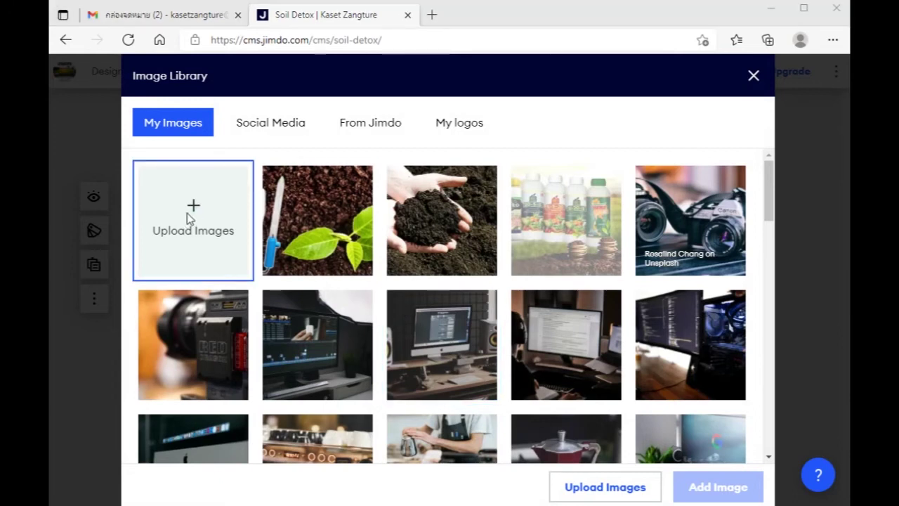
scroll(480, 245, down, 1)
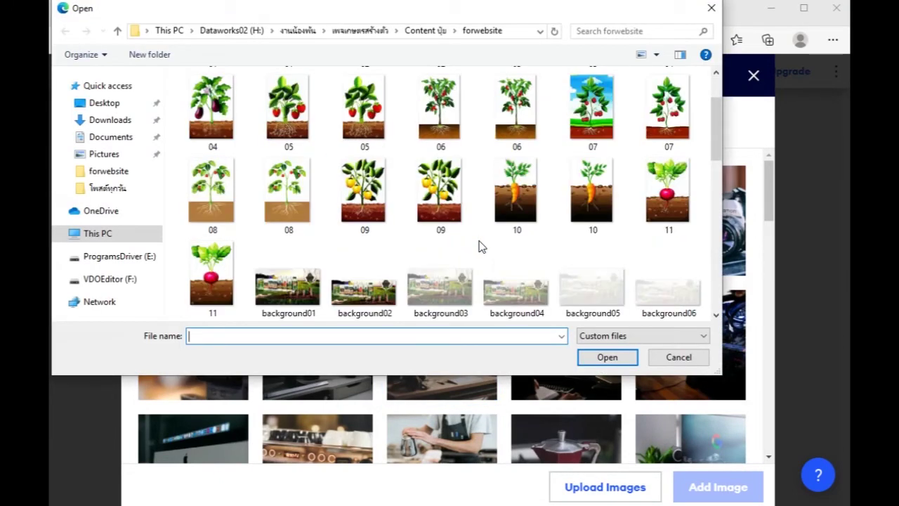
scroll(480, 246, down, 2)
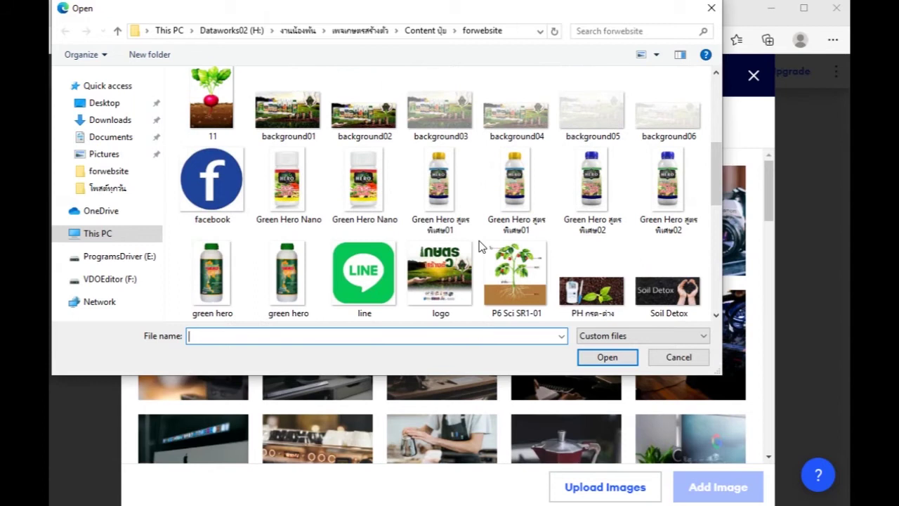
double_click(662, 288)
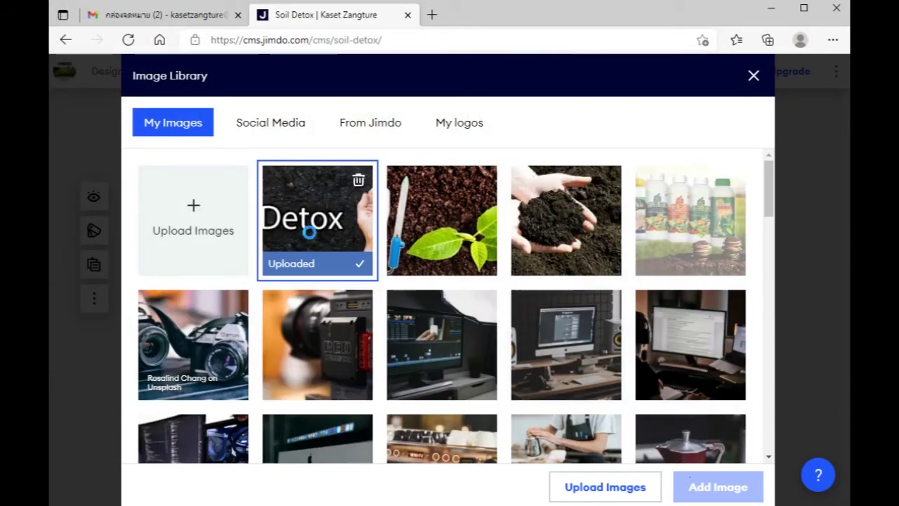
click(304, 223)
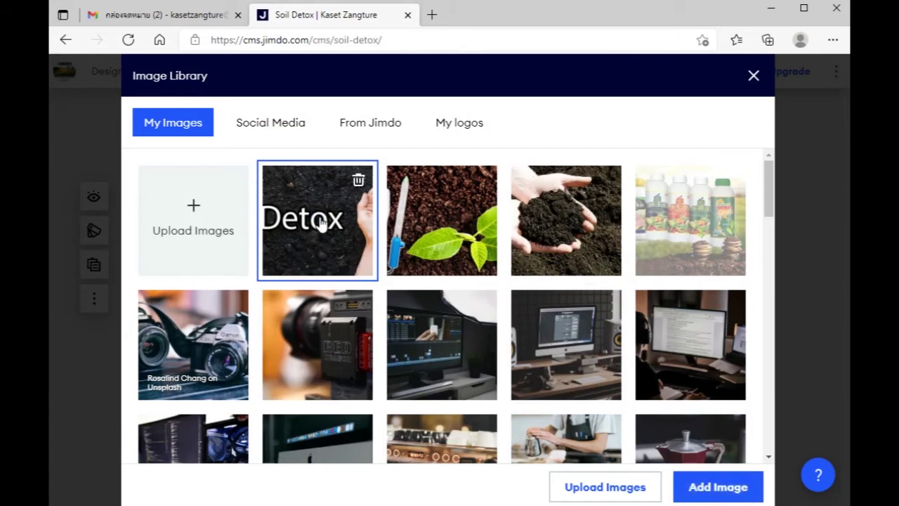
click(711, 488)
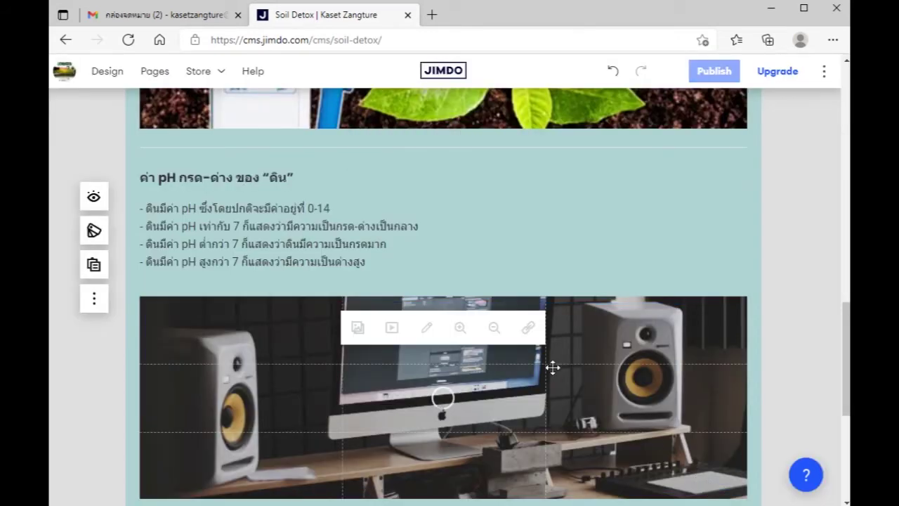
Step: Add a white text block with the "What makes us different?" layout below the Soil Detox picture
scroll(549, 363, down, 3)
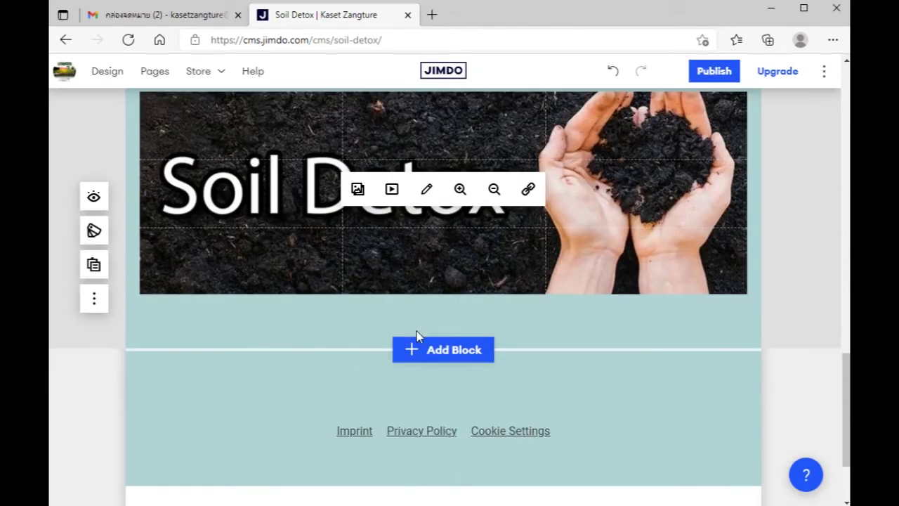
scroll(375, 321, up, 1)
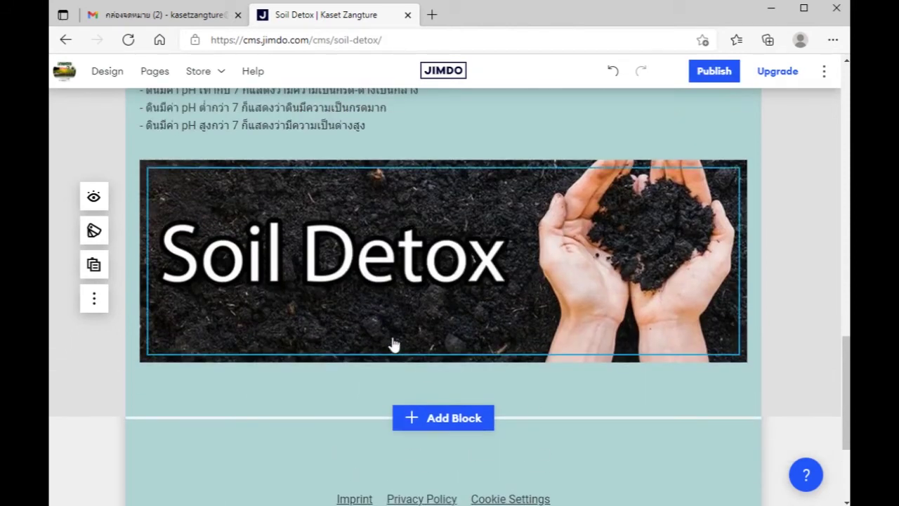
click(439, 417)
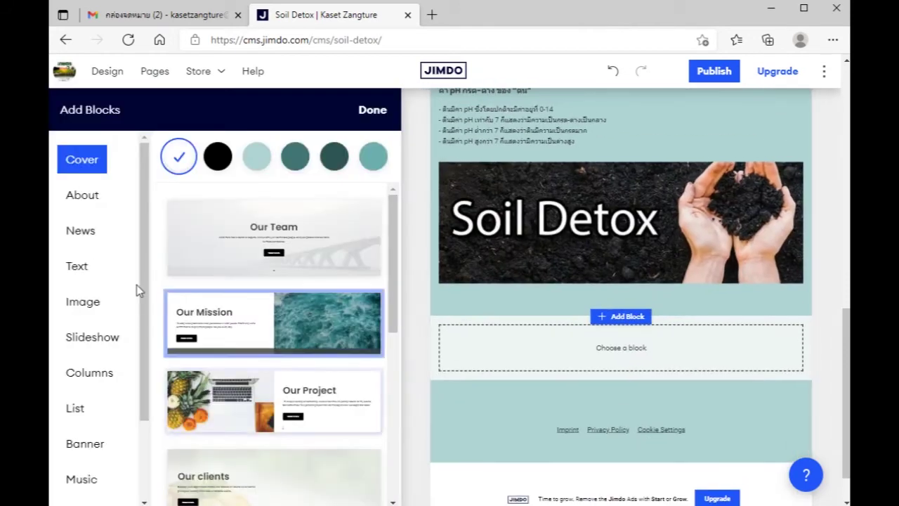
click(80, 267)
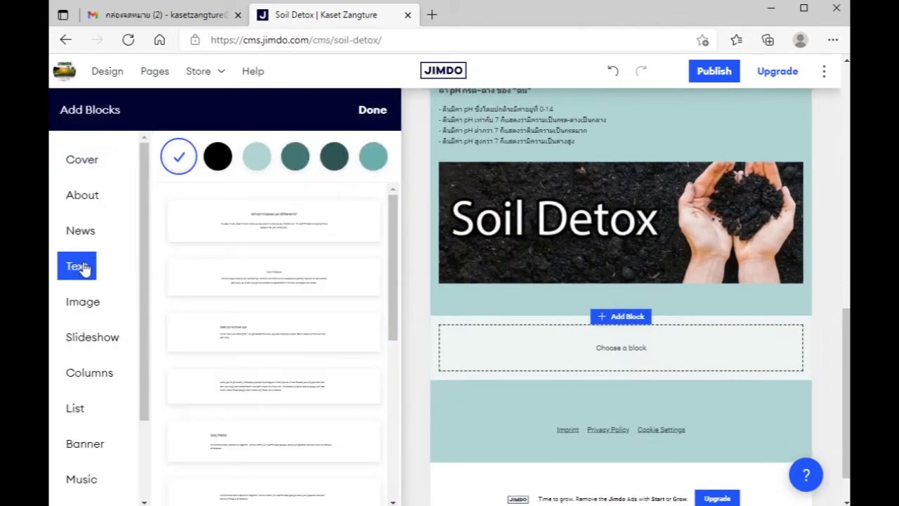
click(275, 228)
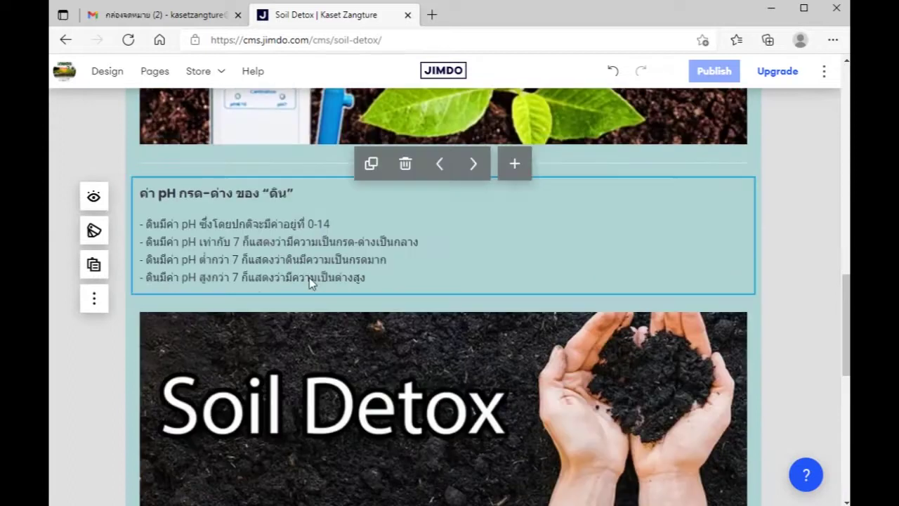
Step: Replace the heading of the white text block with "คุณดีท็อกซ์ดินแล้วหรือยัง?"
scroll(342, 321, up, 2)
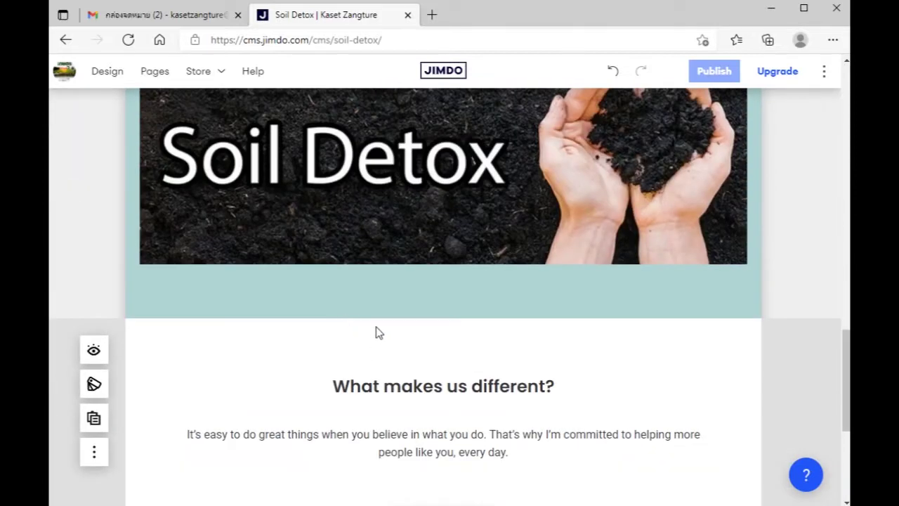
scroll(377, 334, up, 1)
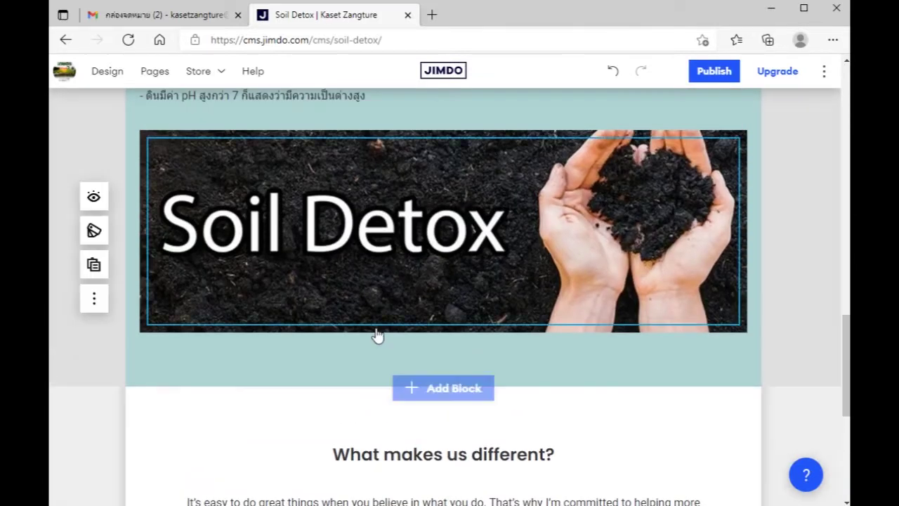
scroll(377, 334, down, 1)
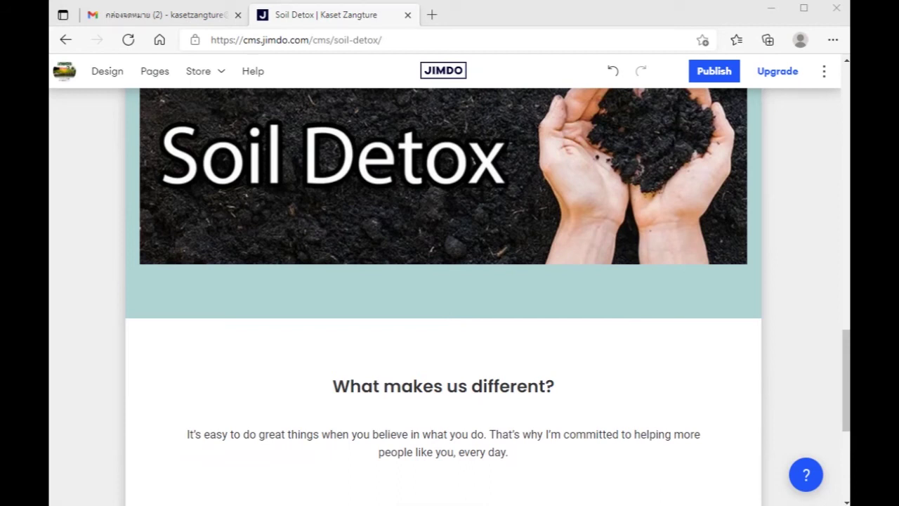
click(419, 397)
drag(336, 391, 557, 386)
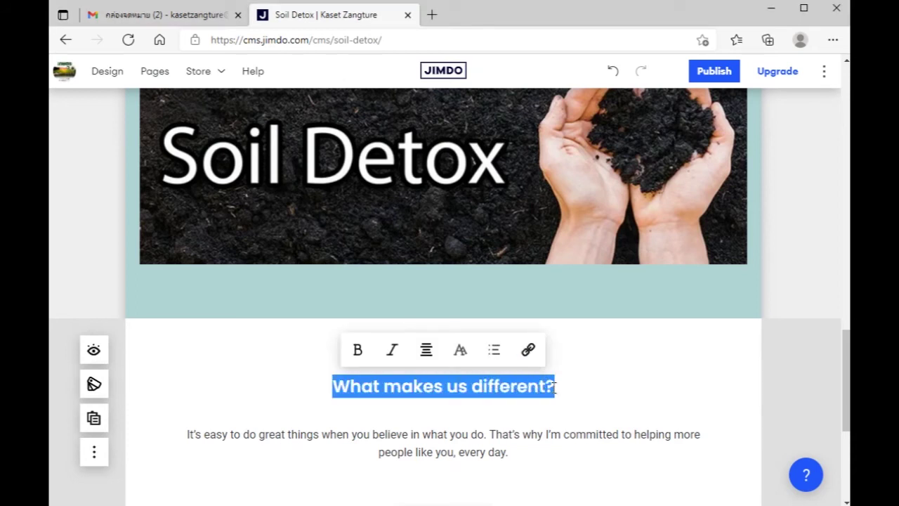
text(คุณดีท็อกซ์ดินแล้วหรือยัง?)
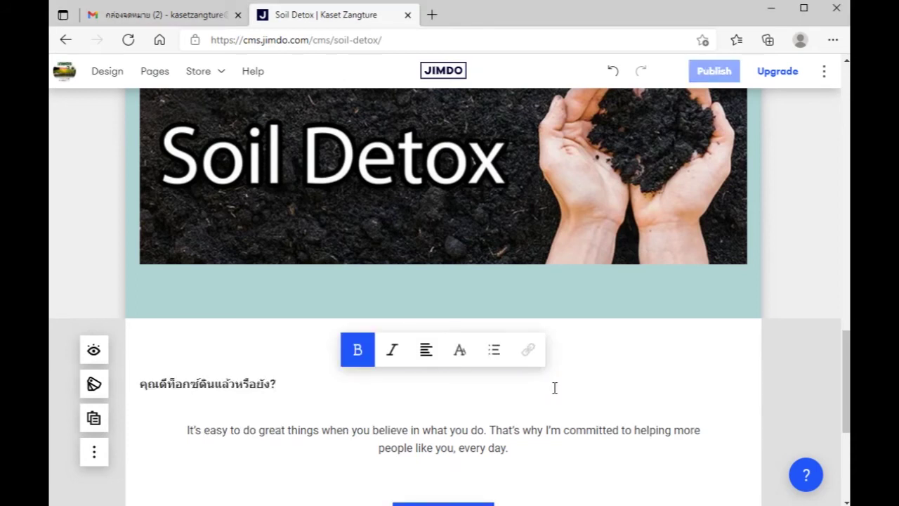
Step: Replace the paragraph below with three lines: "รักดิน ให้ “ดีท็อกซ์” ดิน", "ดีท็อกซ์ดินเปลี่ยนดินเสียให้เป็นดินดี" and "ผลผลิตไม่ดี เพราะดินไม่ดี ดีท็อกซ์ดิน ช่วยคุณได้"
scroll(536, 388, down, 2)
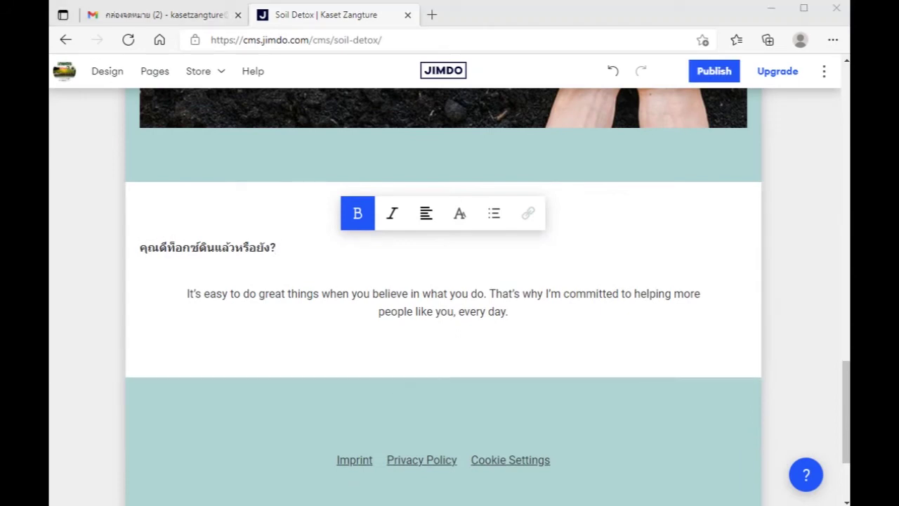
click(519, 313)
drag(519, 313, 181, 300)
text(รักดิน ให้ "ดีท็อกซ์" ดิน ดีท็อกซ์ดินเปลี่ยนดินเสียให้เป็นดินดี ผลผลิตไม่ดี เพราะดินไม่ดี ดีท็อกซ์ดิน ช่วยคุณได้)
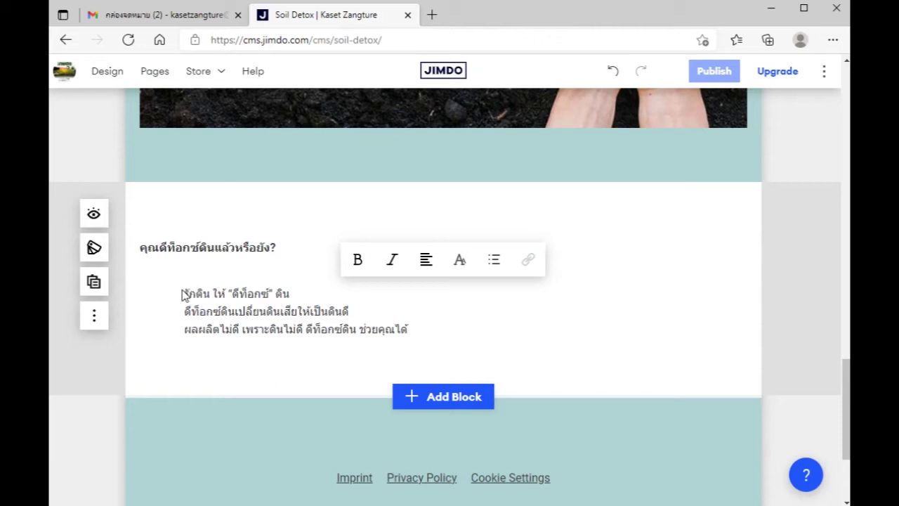
click(247, 376)
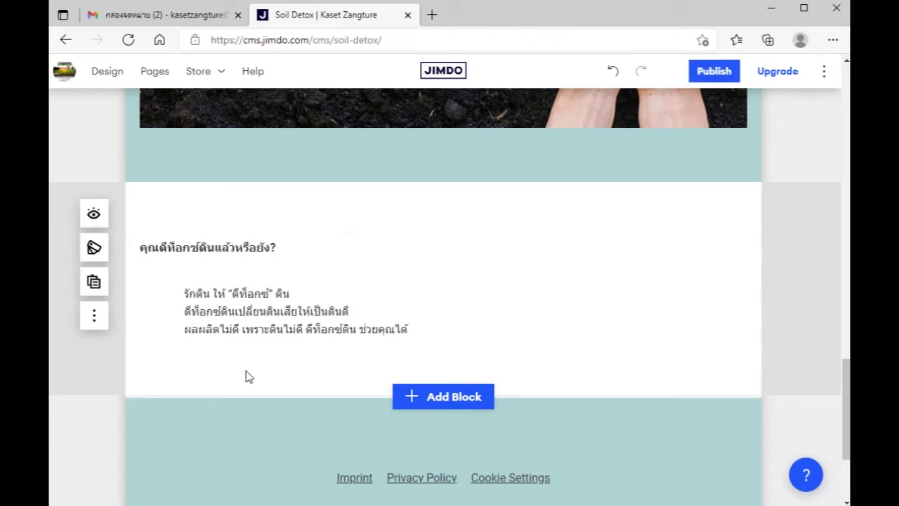
Step: Add a light teal text block with the "What makes us different?" layout below the white text block
scroll(246, 376, up, 2)
scroll(246, 375, down, 2)
click(457, 398)
click(91, 276)
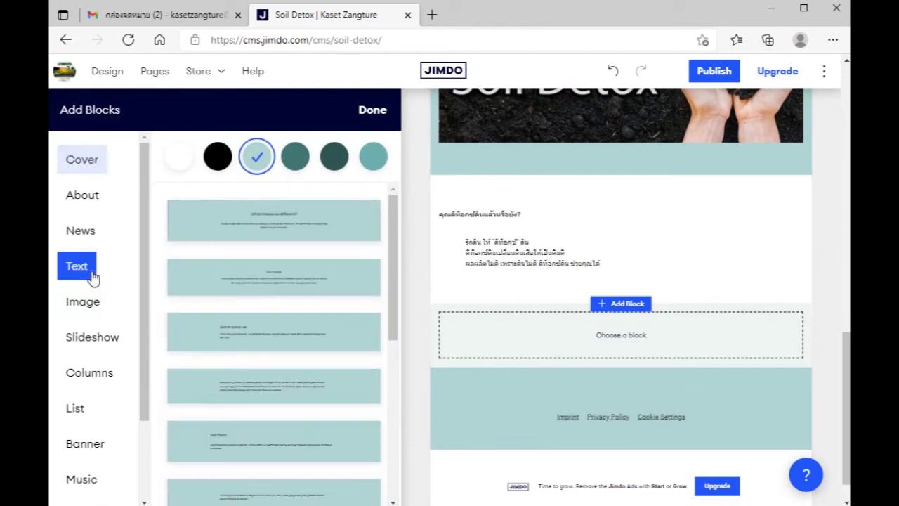
click(273, 234)
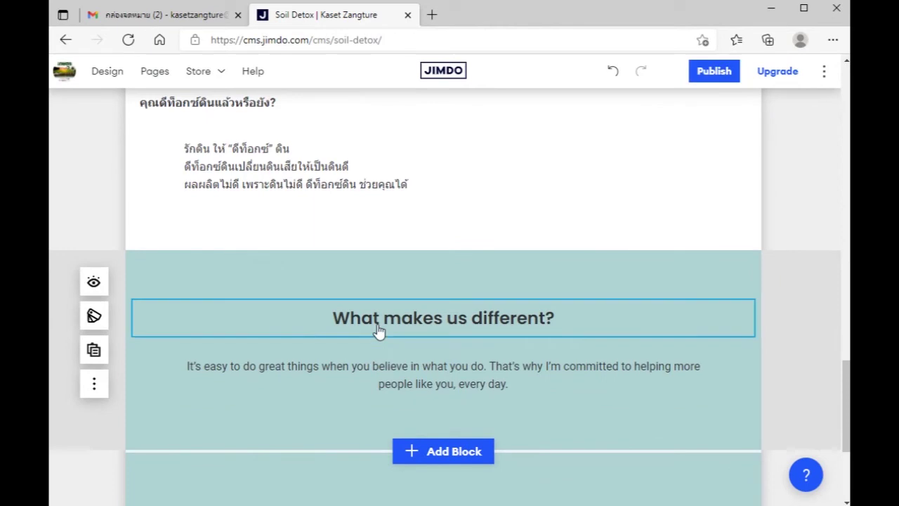
Step: Replace the heading of the light teal text block with "ดีท็อกซ์ดินดีอย่างไร?"
click(365, 331)
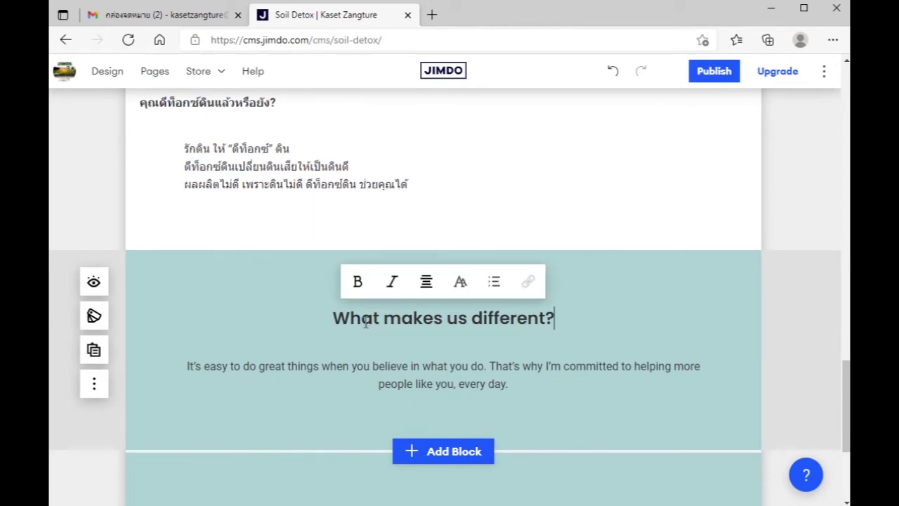
scroll(367, 328, up, 2)
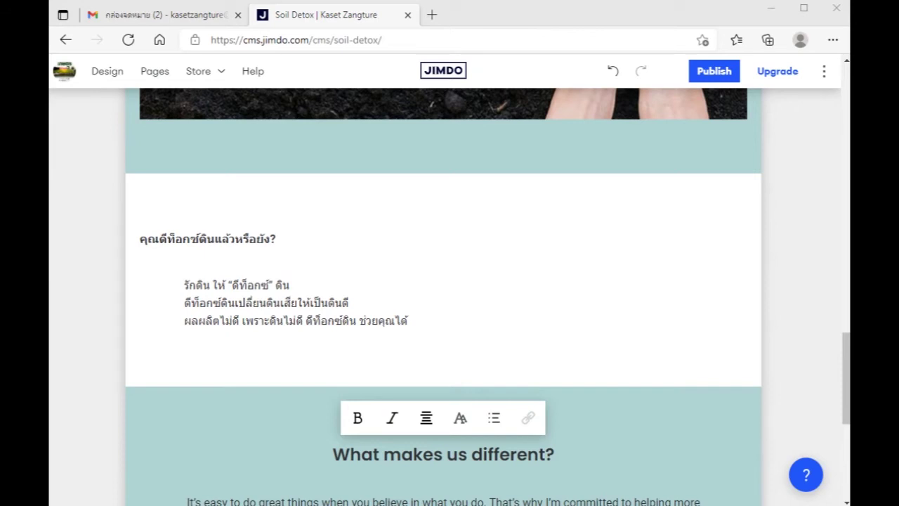
click(358, 450)
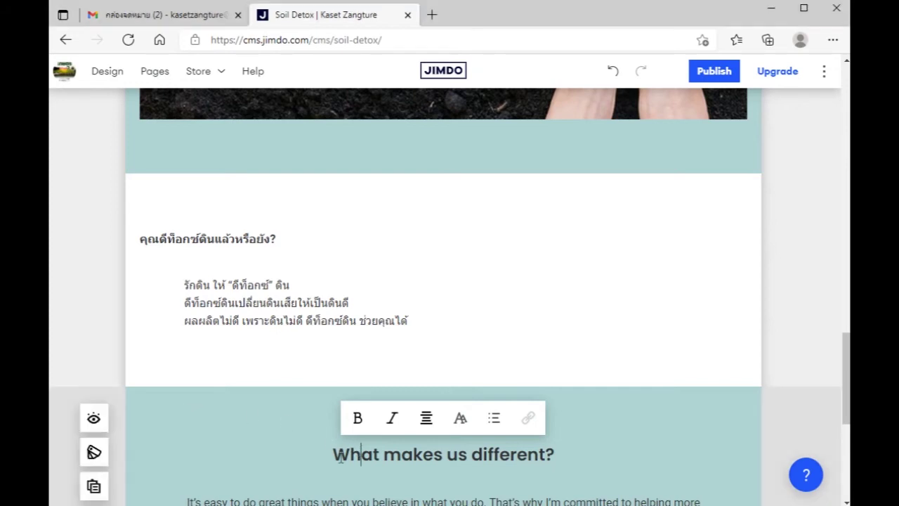
drag(333, 454, 555, 457)
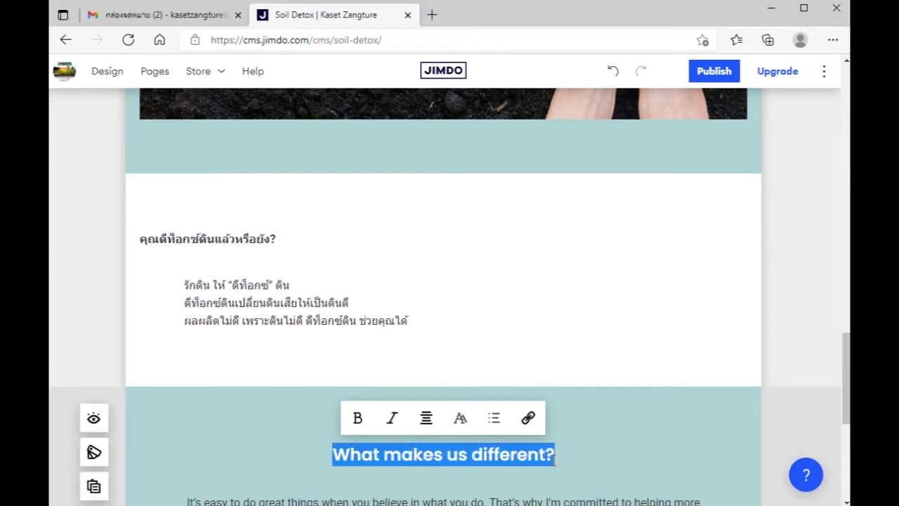
text(ดีท็อกซ์ดินดีอย่างไร?)
Step: Replace the paragraph of the light teal text block with the seven-point benefits list headed "ดีท็อกซ์ดิน ข้อดีและคุณสมบัติ แบบ 7in1"
scroll(244, 385, down, 3)
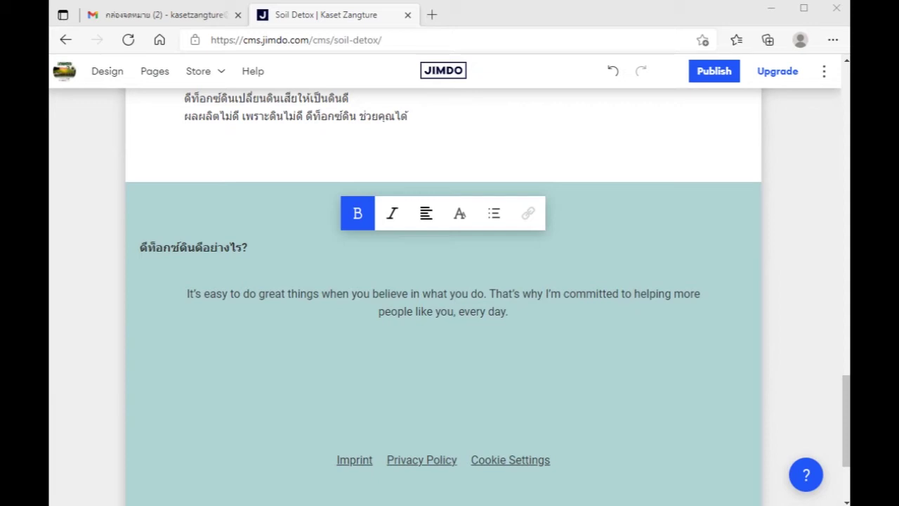
click(408, 311)
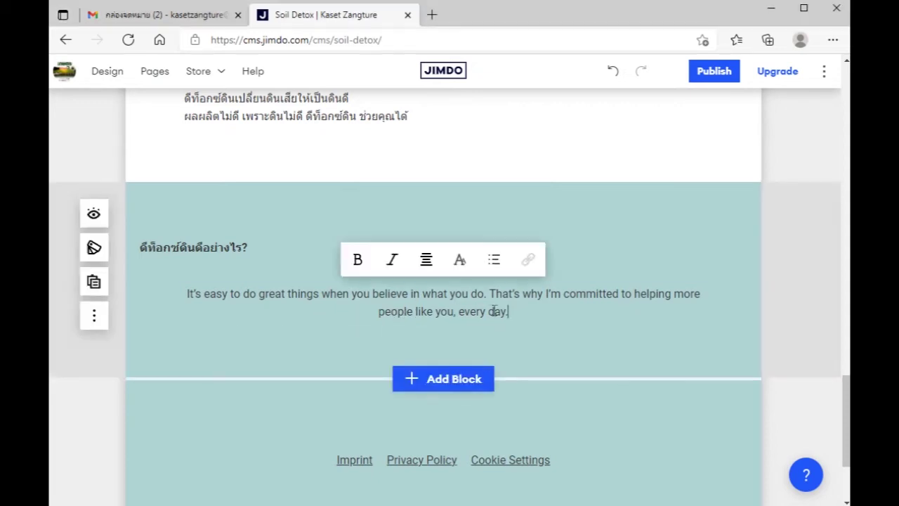
drag(517, 314, 181, 299)
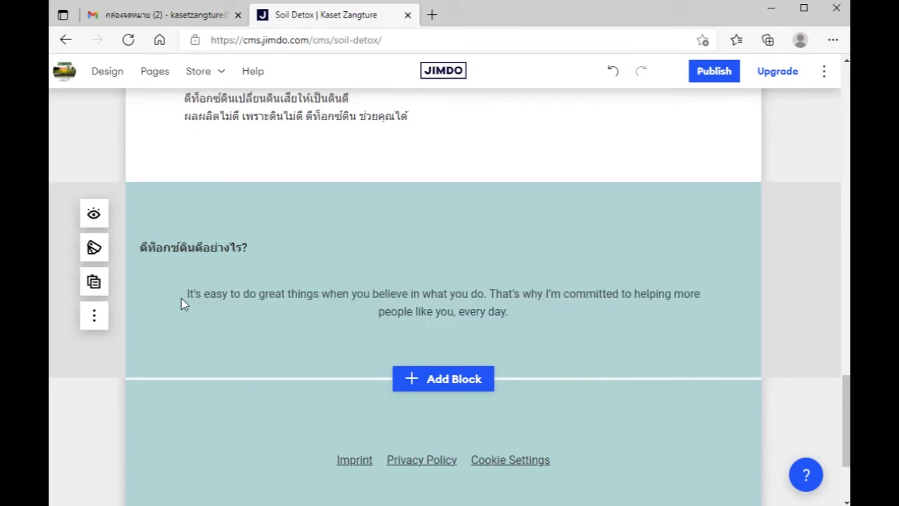
click(523, 319)
drag(508, 311, 187, 293)
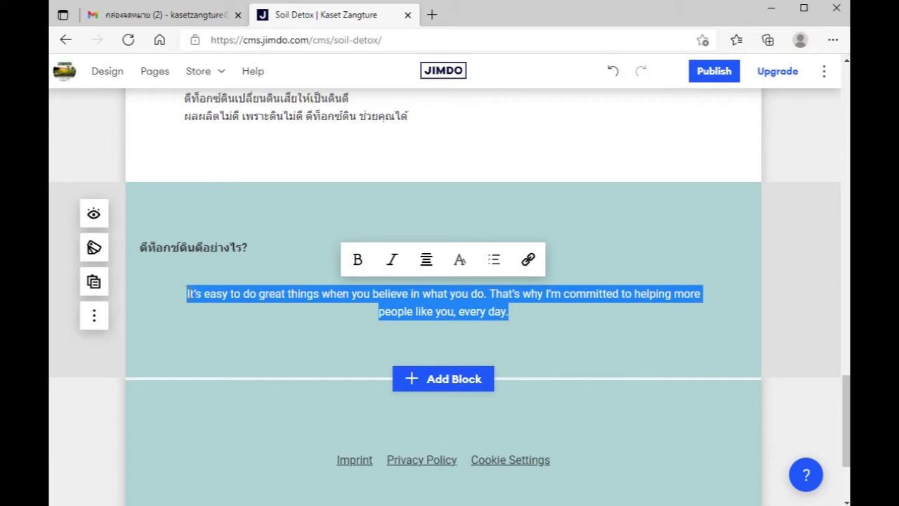
key(ctrl+v)
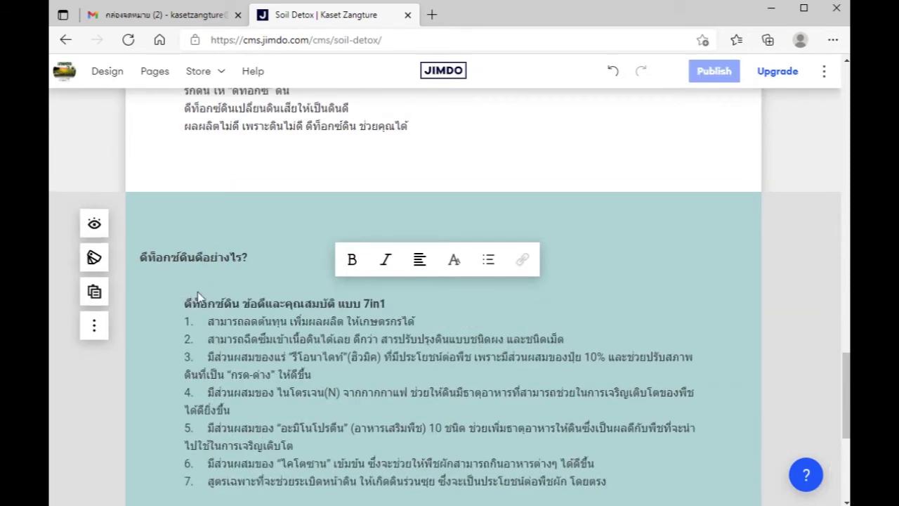
Step: Remove the extra spacing after the numbers 1 to 7 in the benefits list, leaving a narrow gap before each text
drag(208, 316, 194, 321)
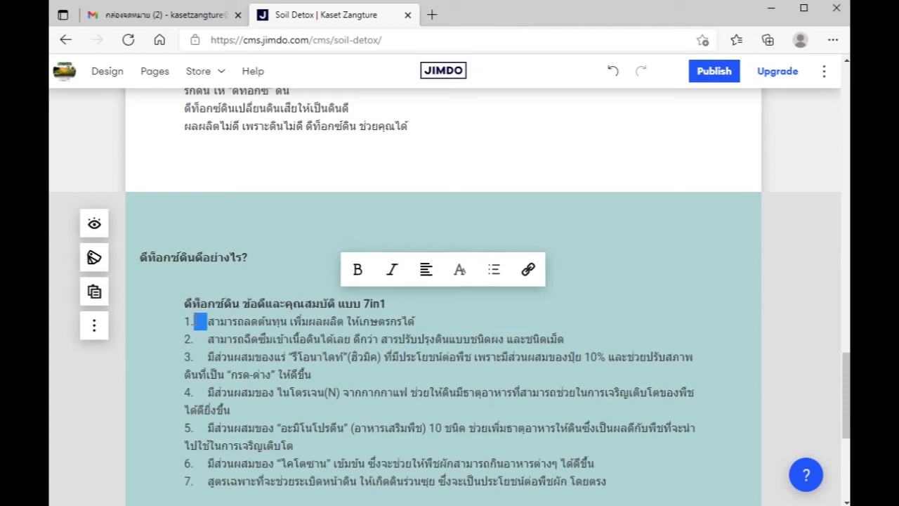
key(BackSpace)
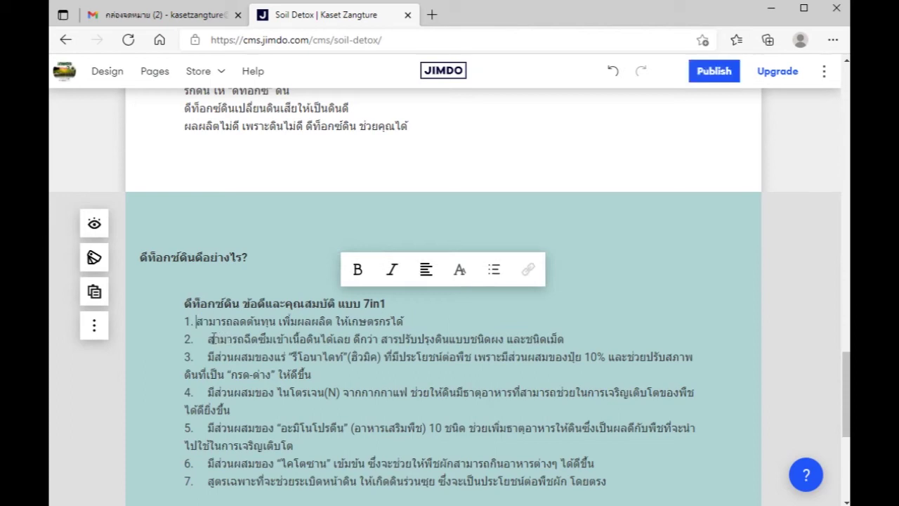
drag(209, 338, 197, 339)
key(BackSpace)
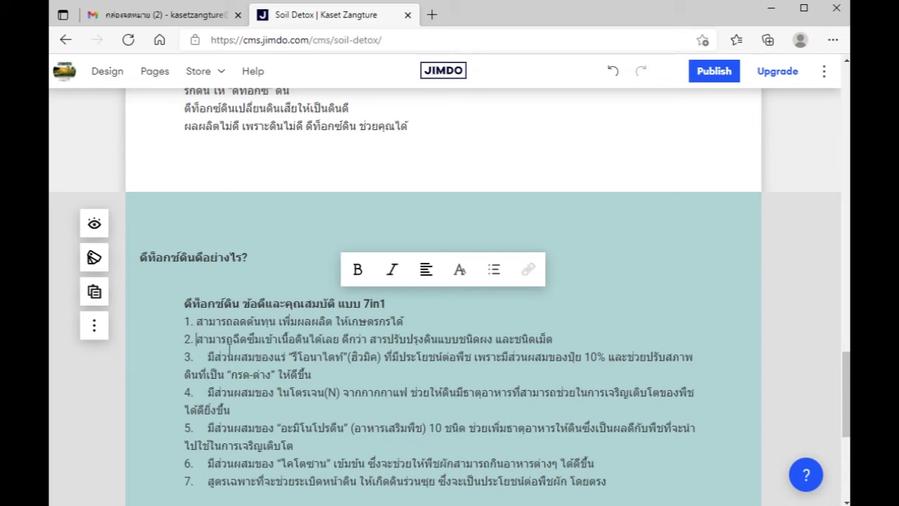
drag(208, 357, 194, 357)
key(BackSpace)
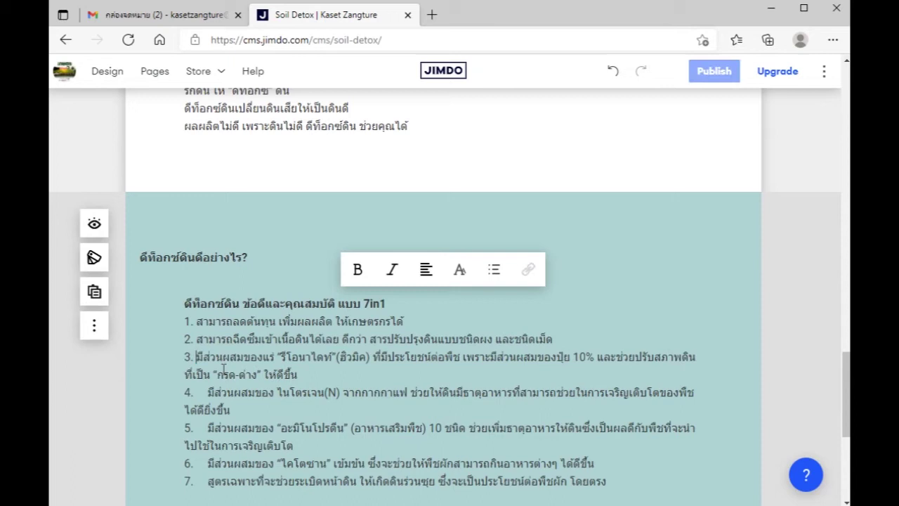
drag(208, 392, 195, 392)
key(BackSpace)
drag(209, 427, 194, 427)
key(BackSpace)
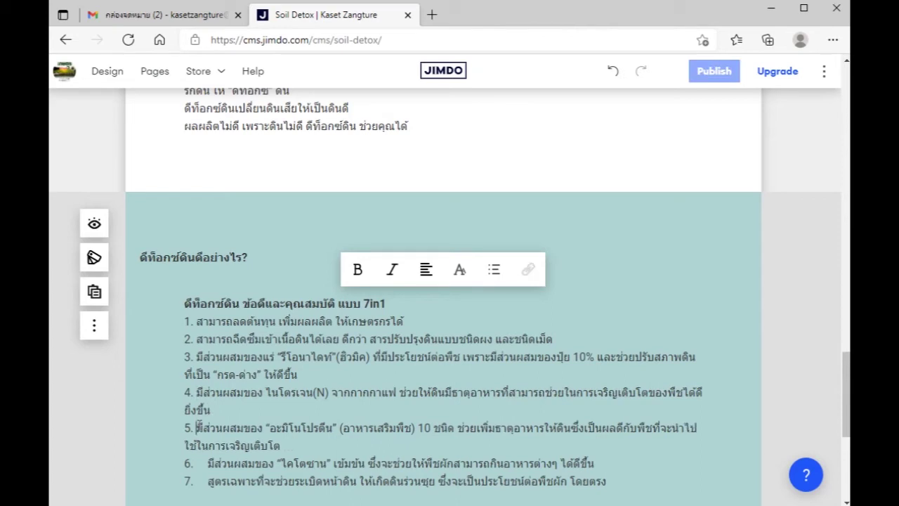
scroll(200, 422, down, 1)
drag(209, 395, 192, 395)
key(BackSpace)
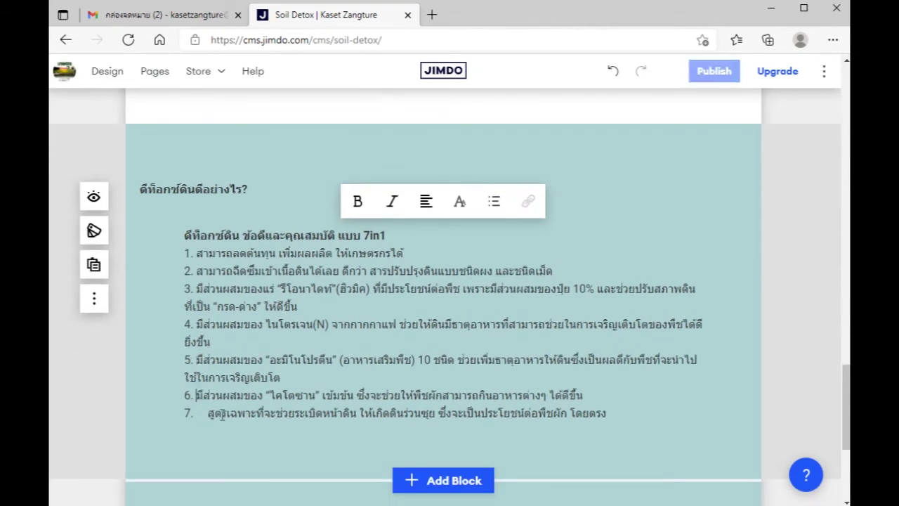
drag(208, 413, 194, 413)
key(BackSpace)
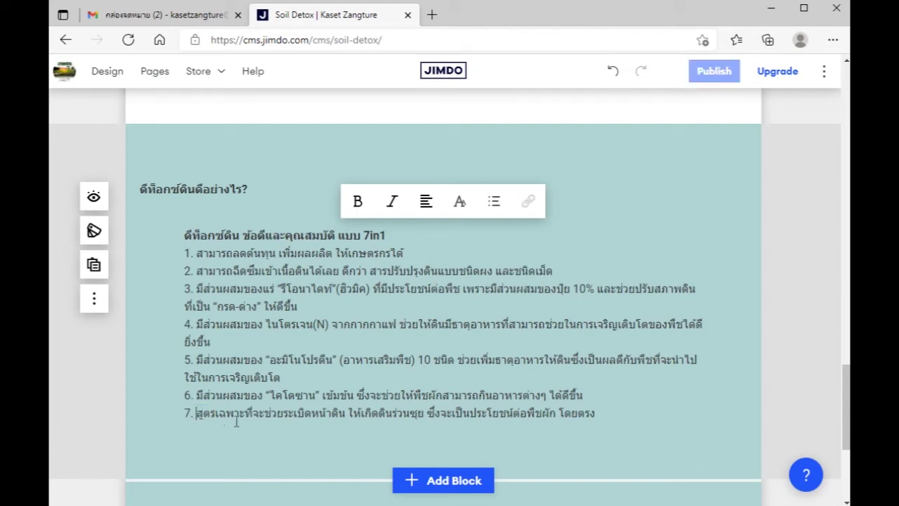
Step: Add a white image block with a single centred picture below the benefits list block
scroll(238, 422, down, 1)
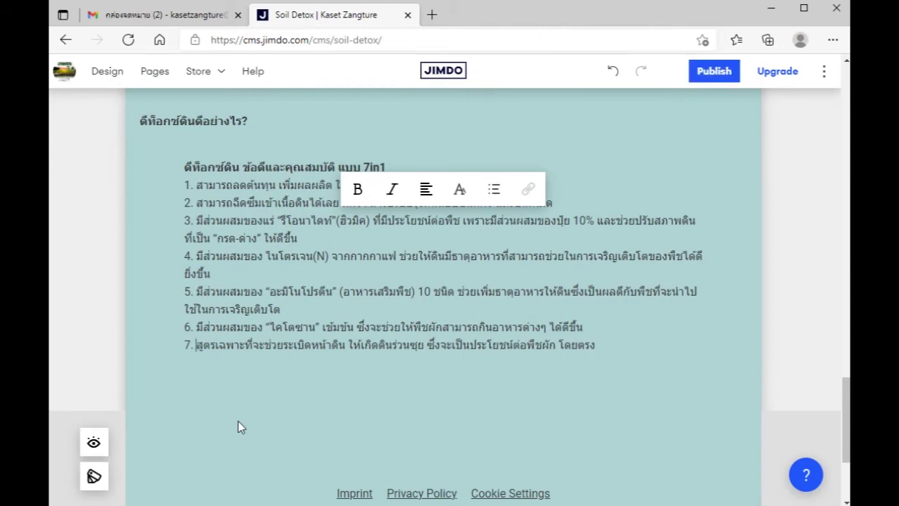
mouse_move(438, 397)
click(442, 412)
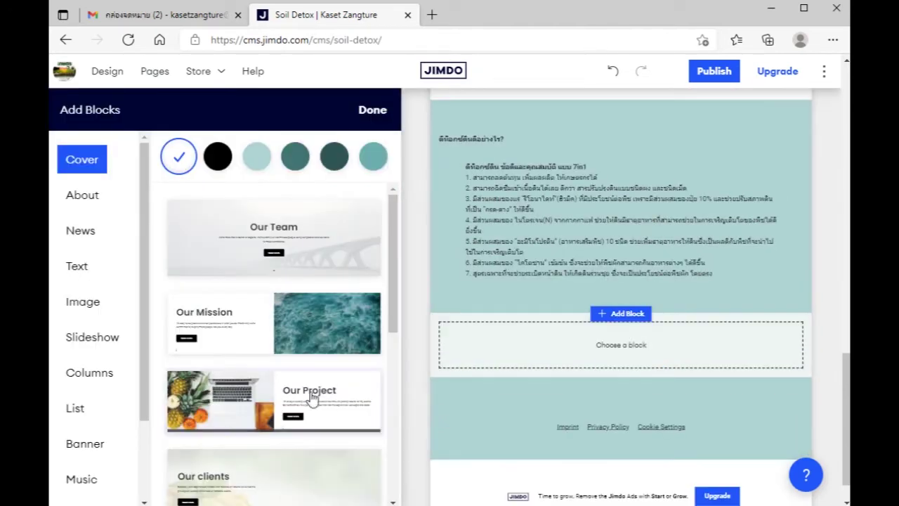
click(99, 308)
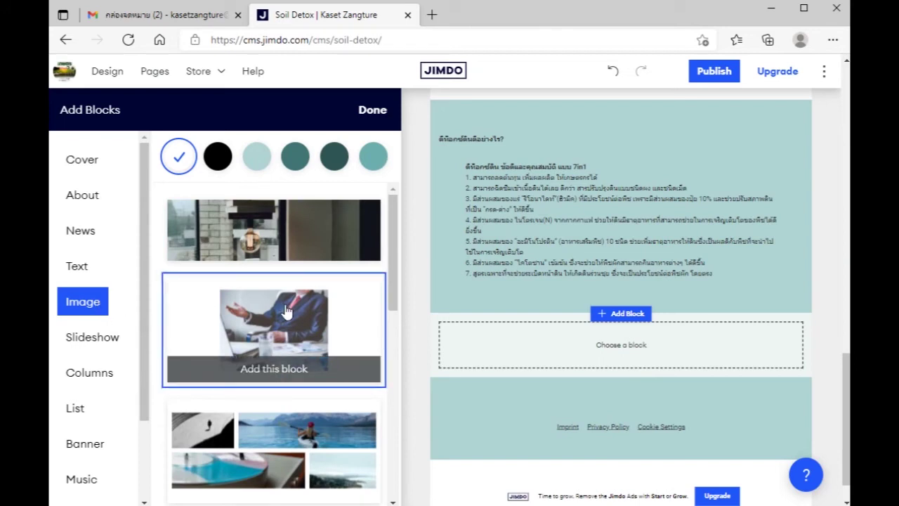
drag(396, 271, 386, 440)
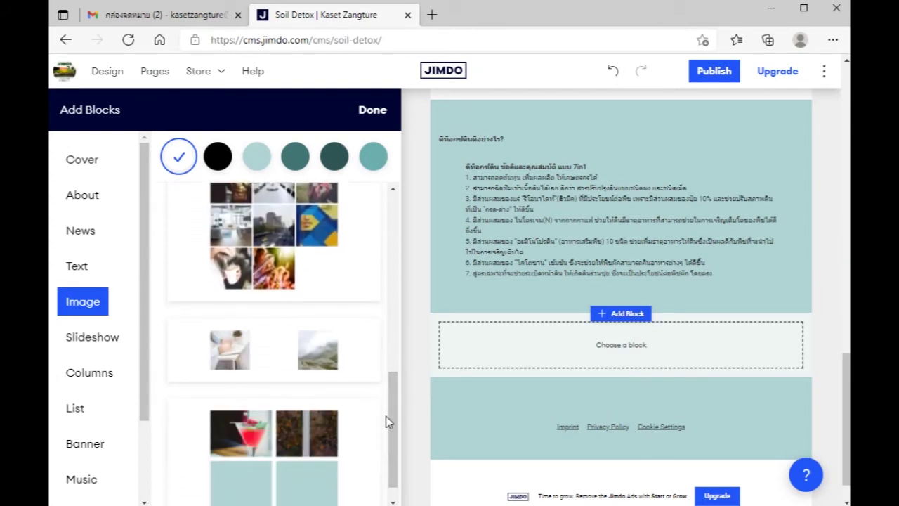
drag(395, 403, 402, 245)
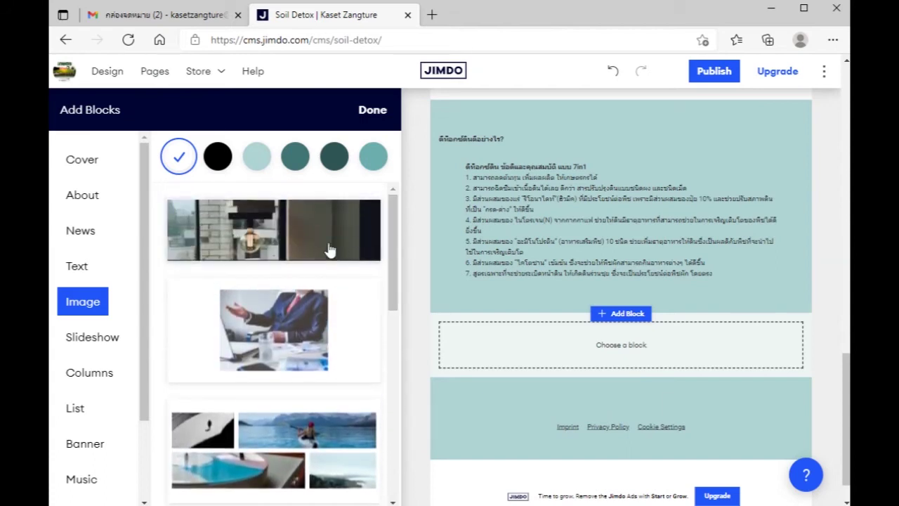
mouse_move(326, 246)
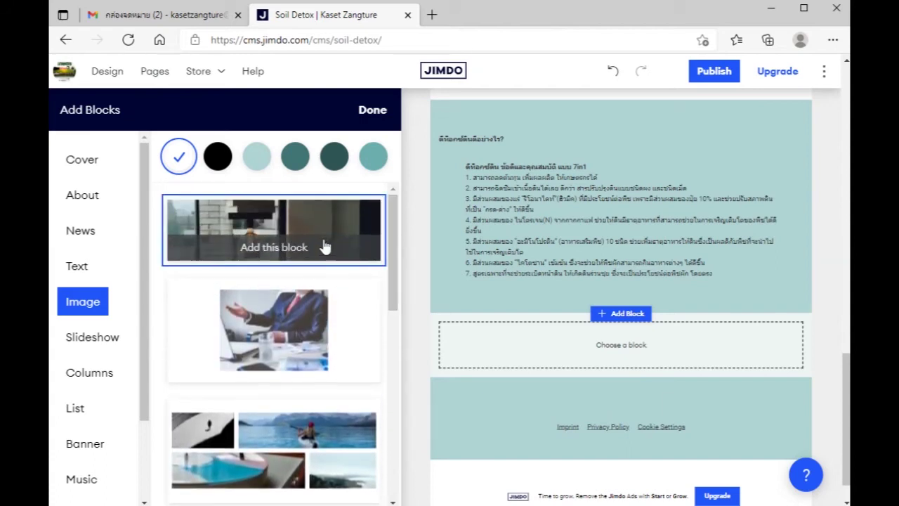
click(299, 311)
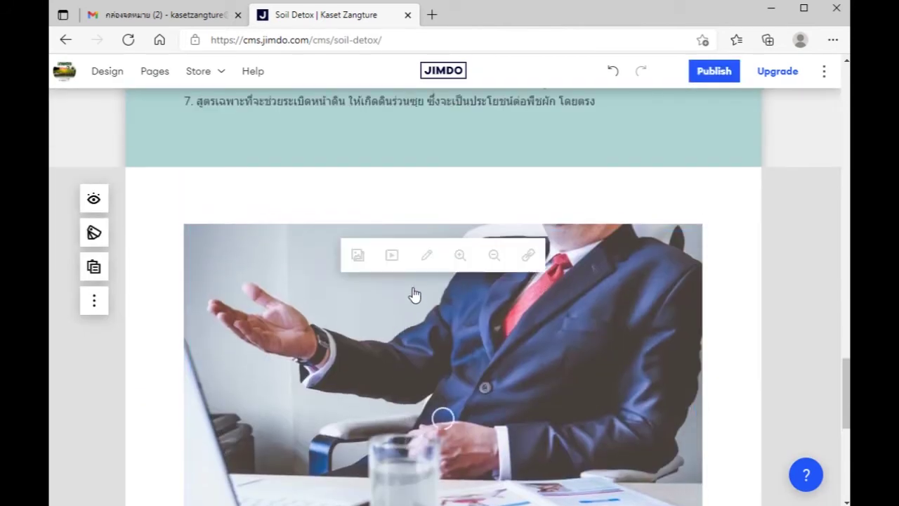
Step: Replace the placeholder picture of the businessman with the uploaded "green hero" bottle image from the forwebsite folder
click(358, 257)
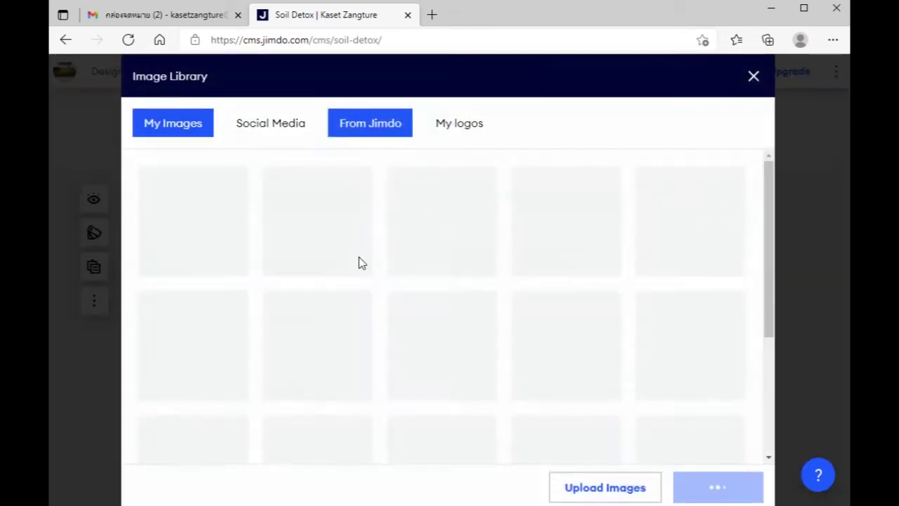
click(194, 210)
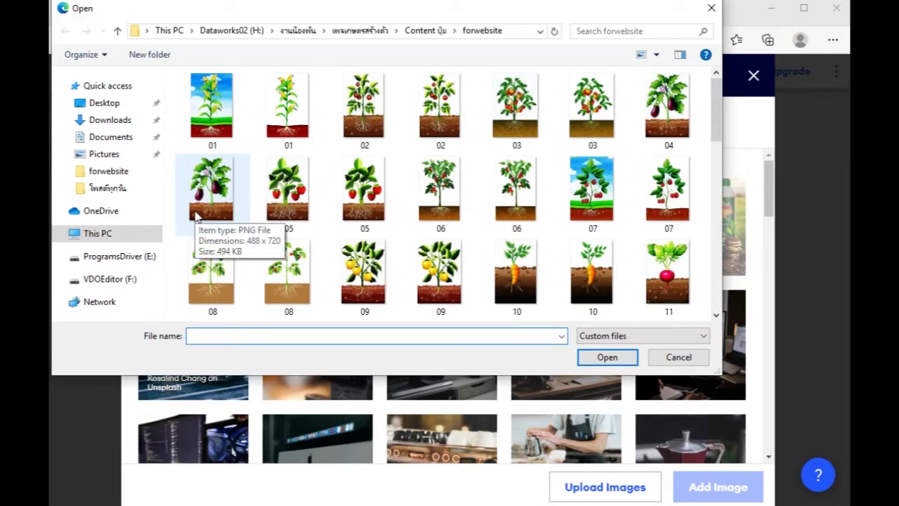
scroll(366, 232, down, 3)
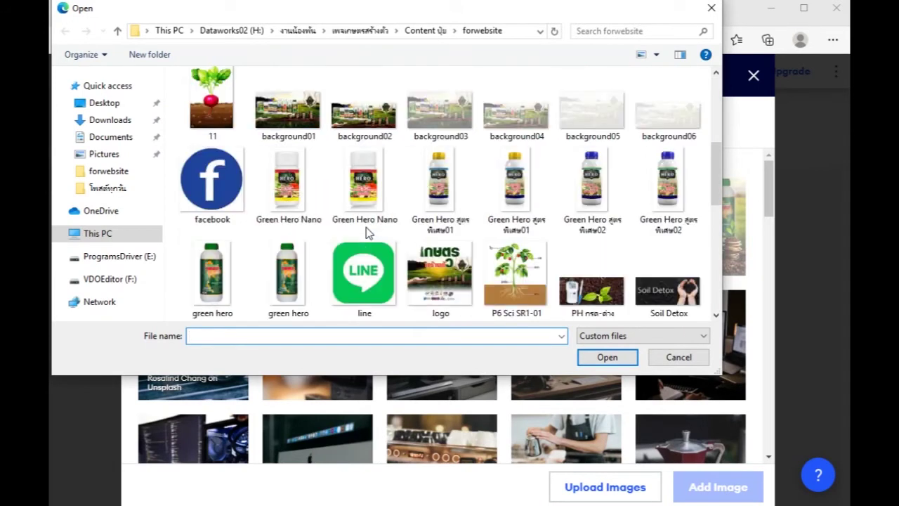
scroll(366, 228, down, 1)
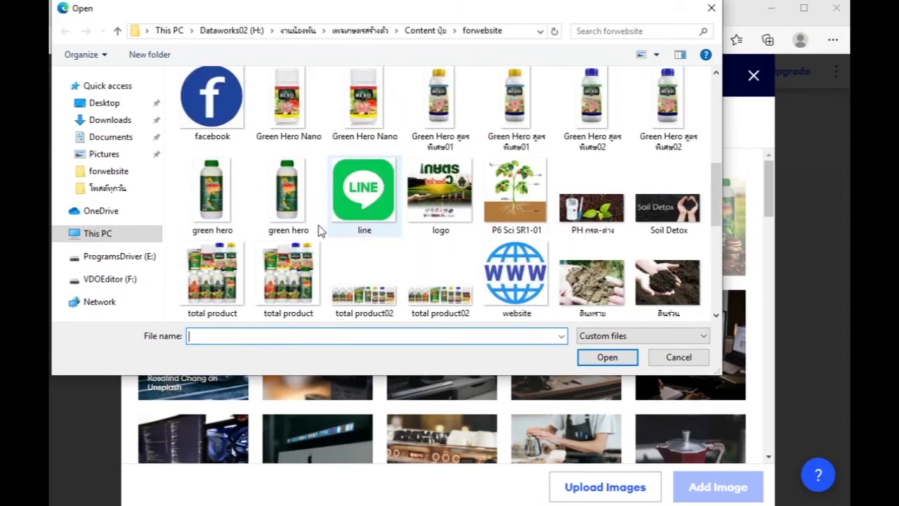
double_click(287, 196)
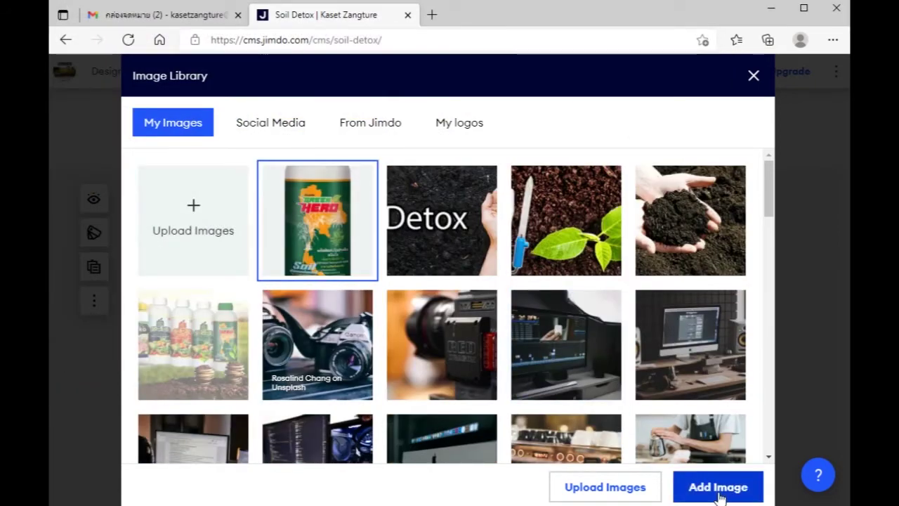
click(718, 487)
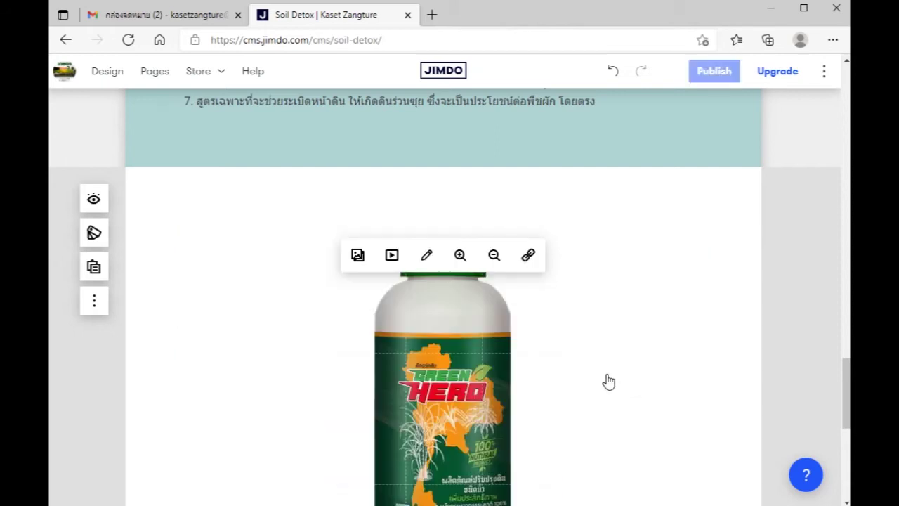
Step: Add a light teal text block with the "Get to know us" layout below the bottle image
scroll(612, 304, down, 3)
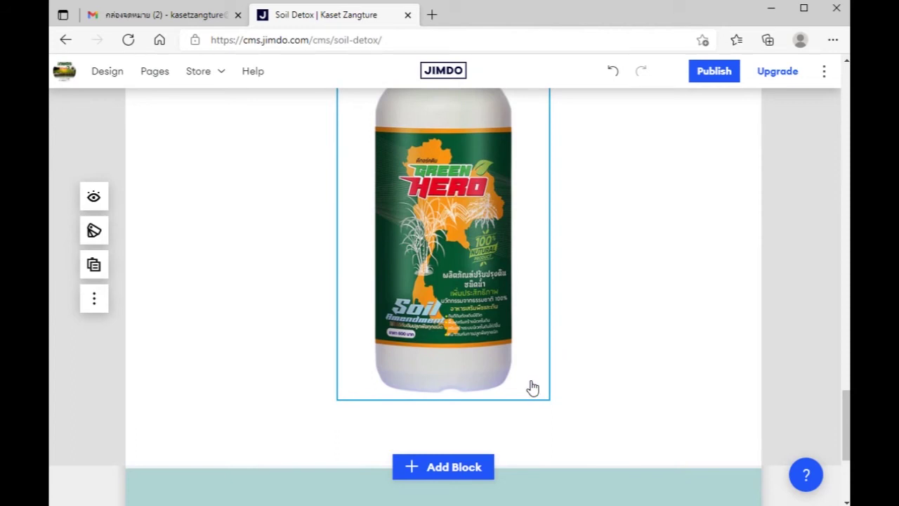
click(475, 475)
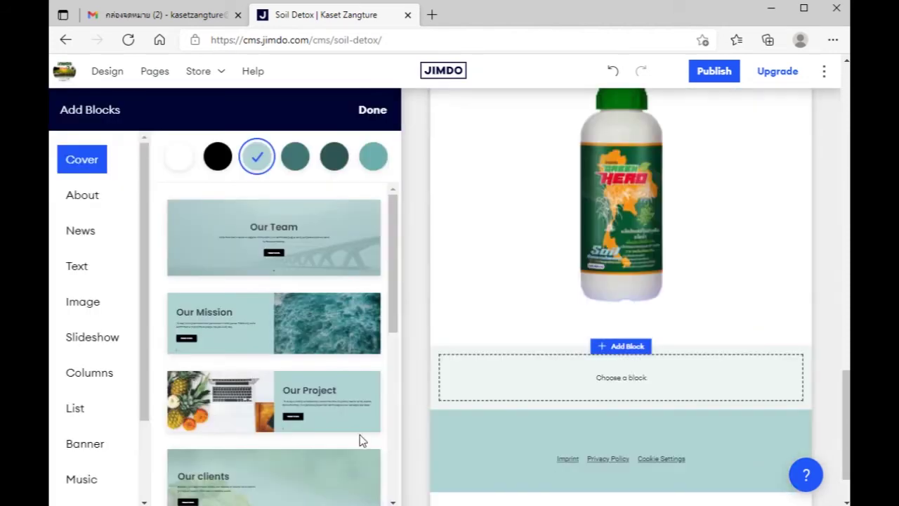
click(82, 272)
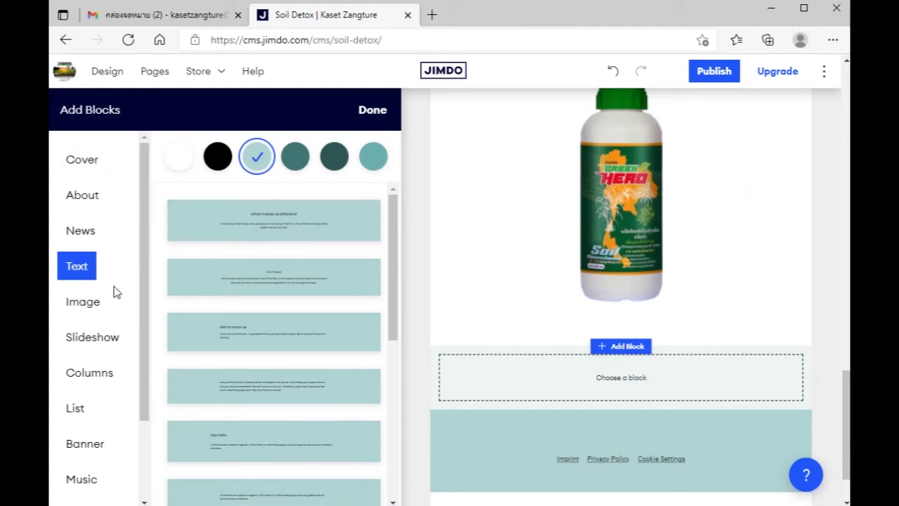
click(228, 338)
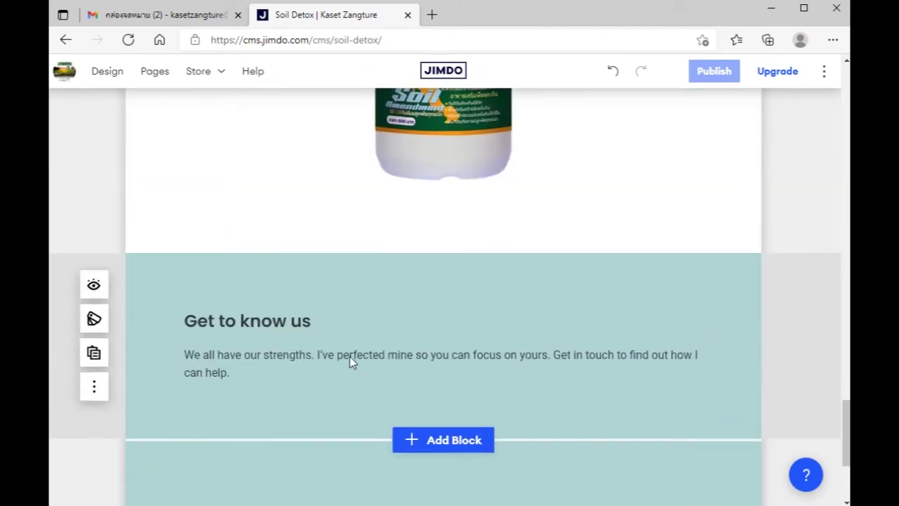
Step: Replace the heading of the new text block with "Soil DetoxGREEN HERO"
click(316, 329)
drag(313, 327, 183, 327)
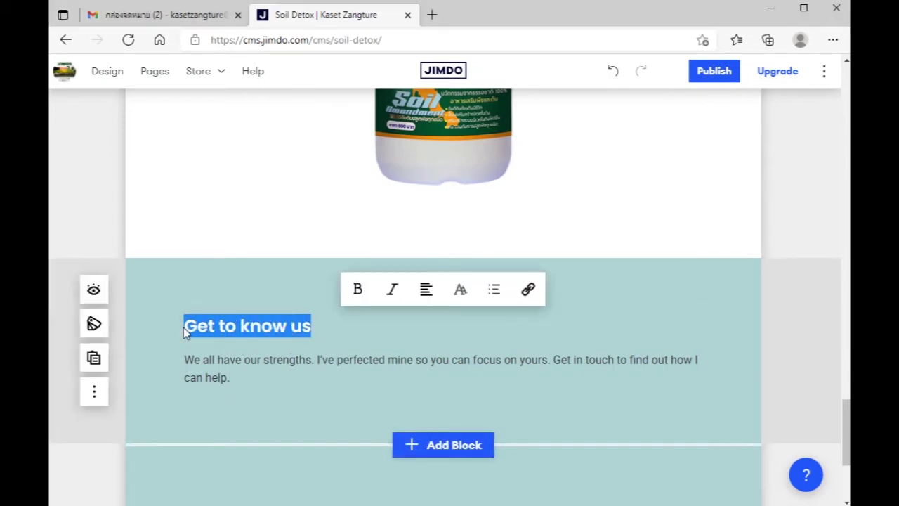
text(Soil DetoxGREEN HERO)
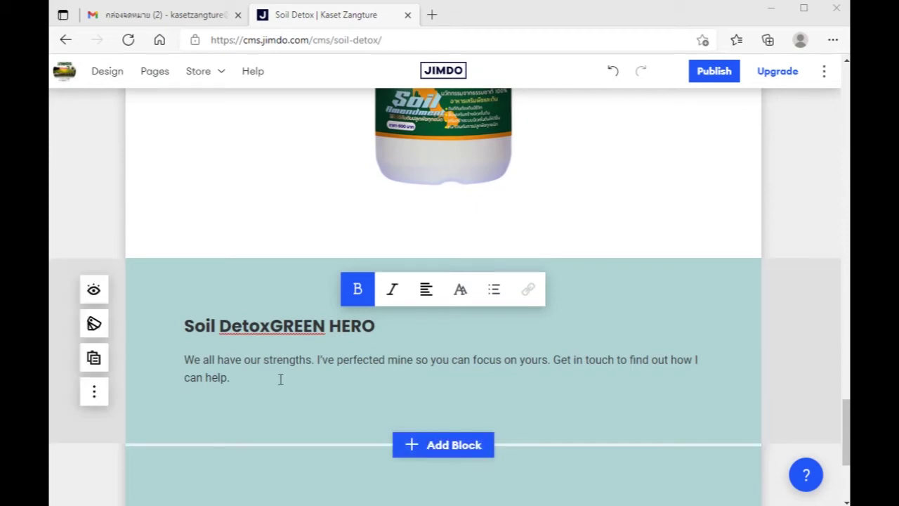
Step: Replace the paragraph under the product heading with the "ดีท็อกซ์ดิน...วิธีใช้" usage text for mixing 20cc. per 20 litres of water, without a leading blank line
drag(235, 381, 178, 369)
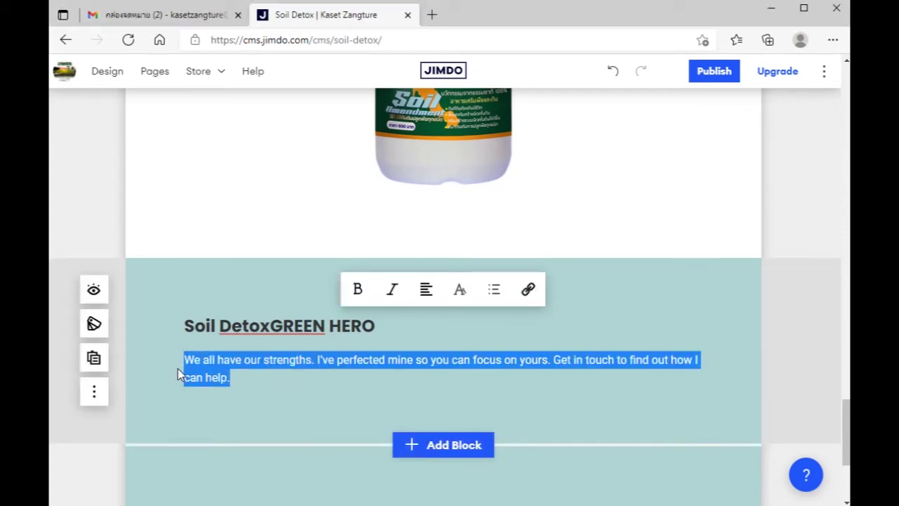
key(ctrl+v)
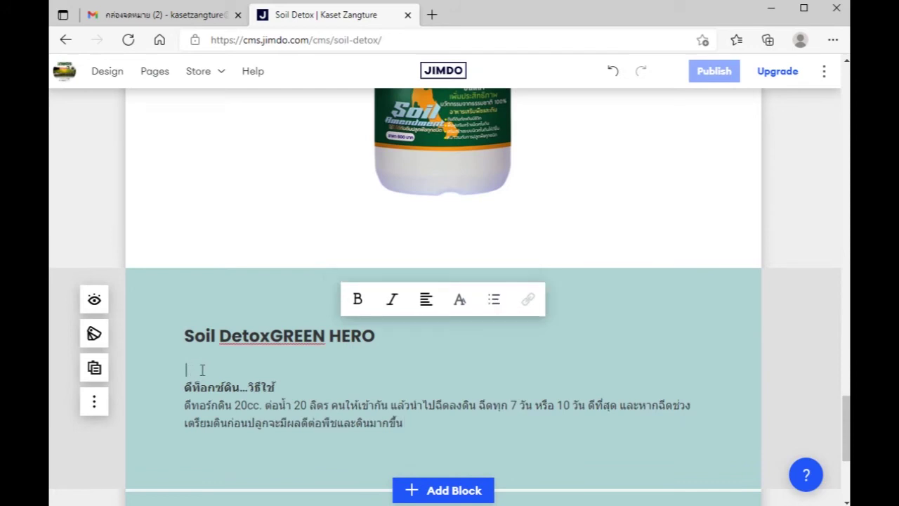
key(BackSpace)
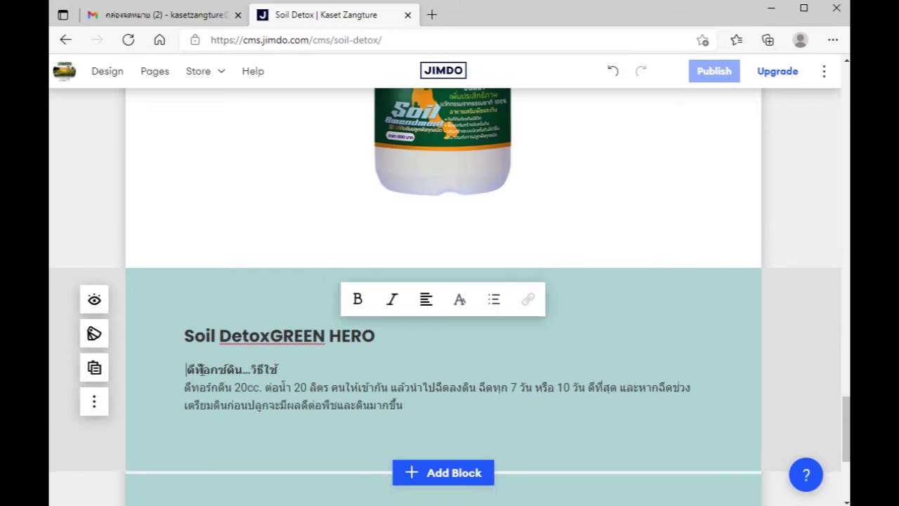
click(266, 307)
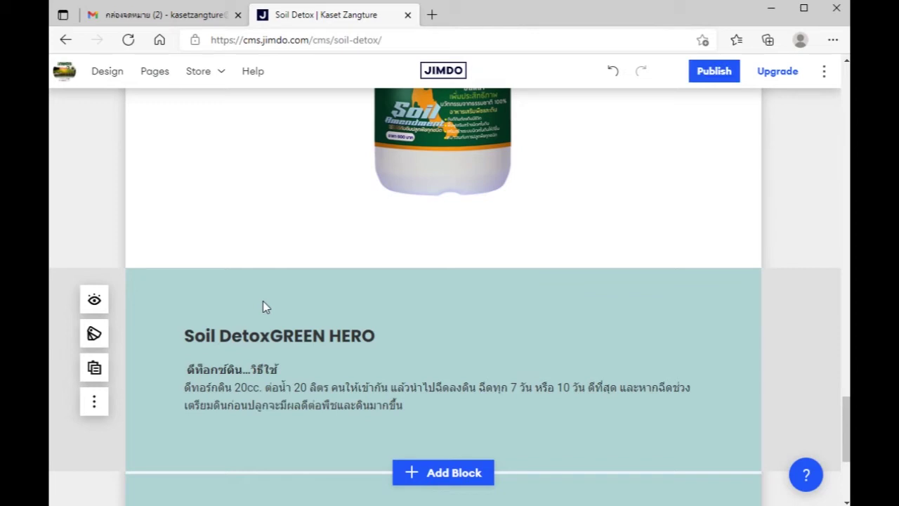
Step: Add a white image block with the centred businessman picture below the "Soil DetoxGREEN HERO" text block
scroll(403, 344, down, 3)
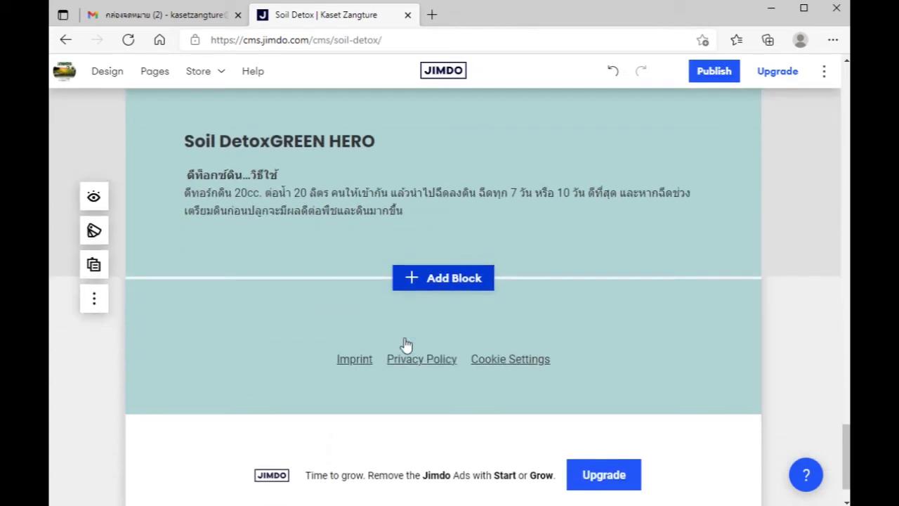
scroll(437, 323, up, 1)
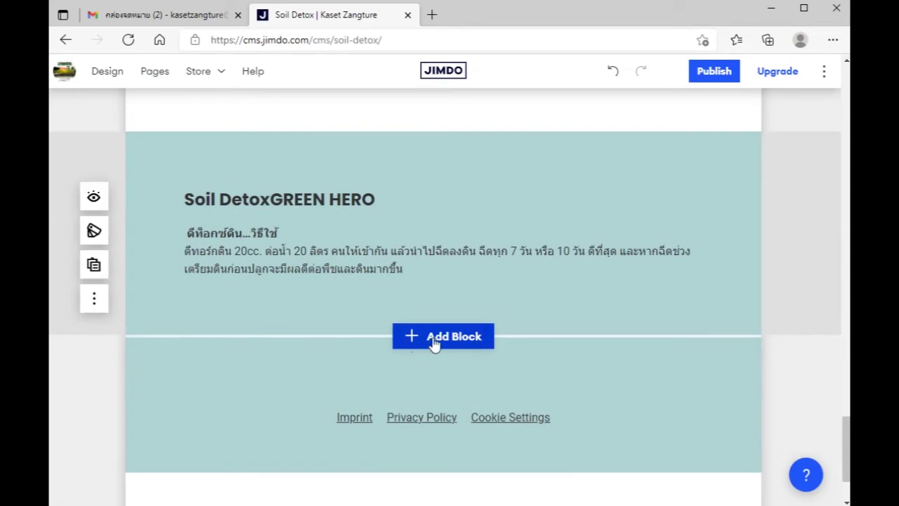
click(435, 340)
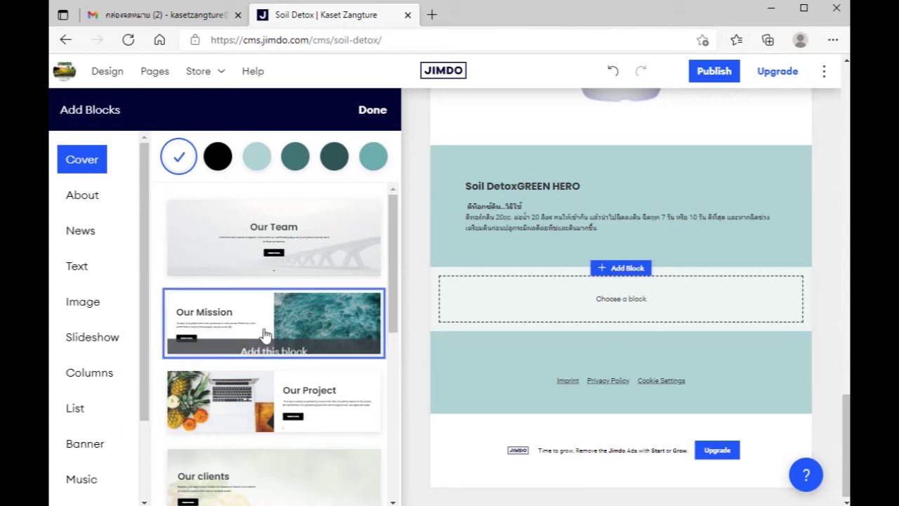
click(89, 311)
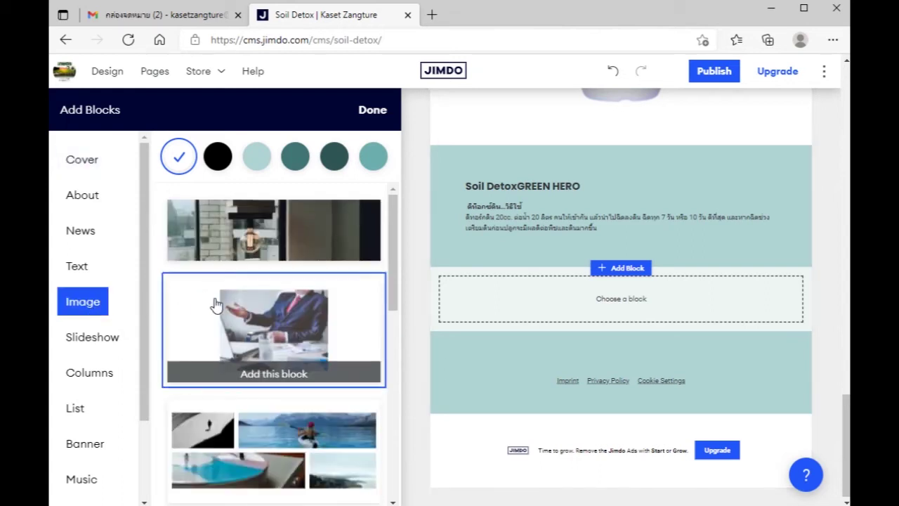
mouse_move(203, 293)
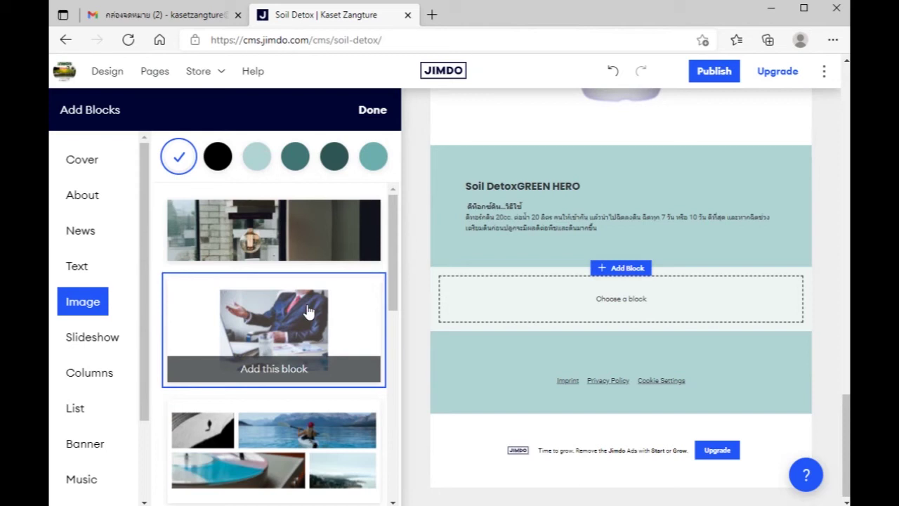
click(307, 311)
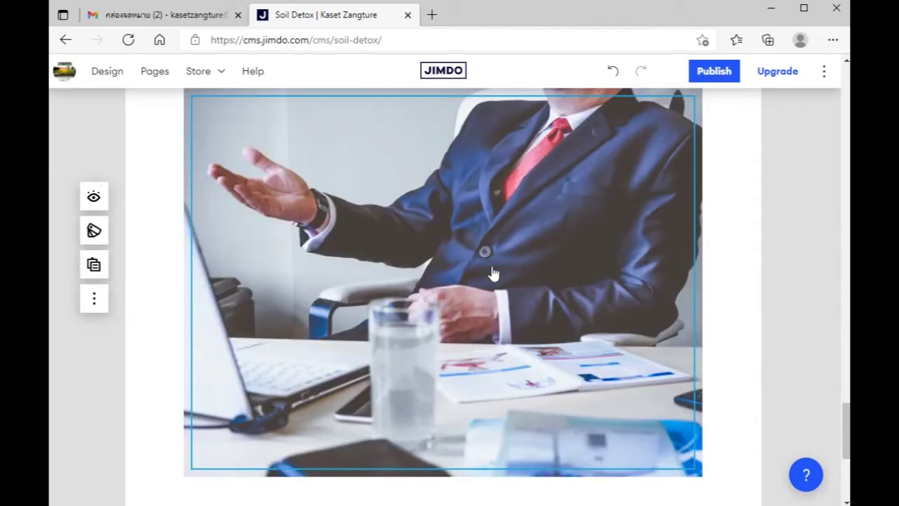
Step: Replace the placeholder picture in the new image block with "ใส่ปุ๋ยเคมีลงดิน01", uploaded from the forwebsite folder
click(494, 271)
scroll(467, 282, up, 1)
scroll(467, 282, up, 1)
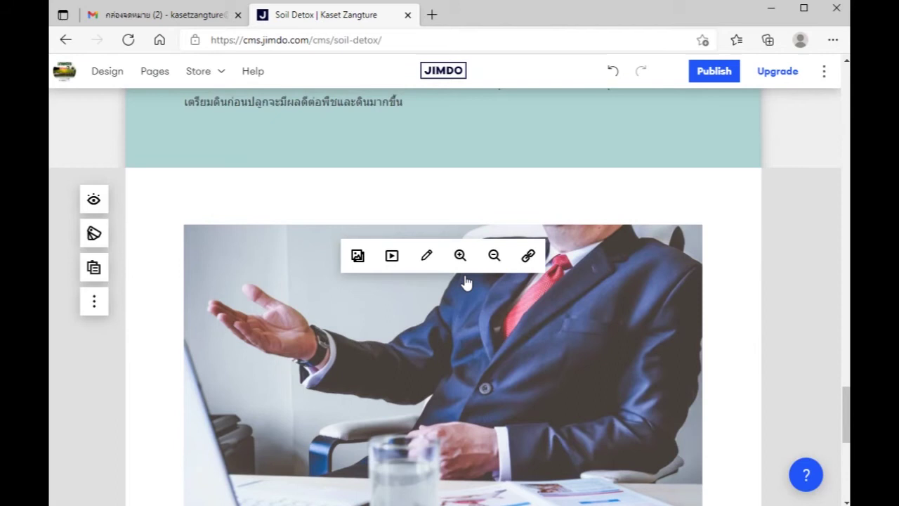
scroll(467, 283, up, 2)
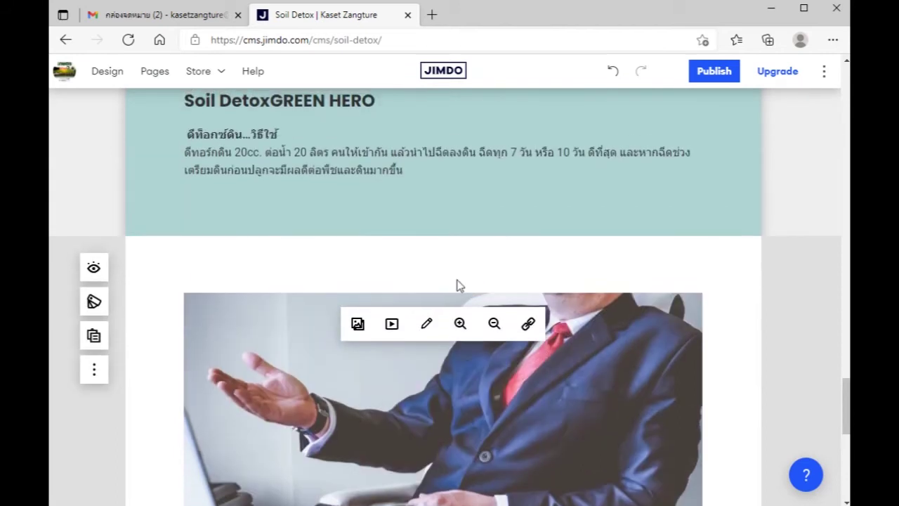
click(358, 325)
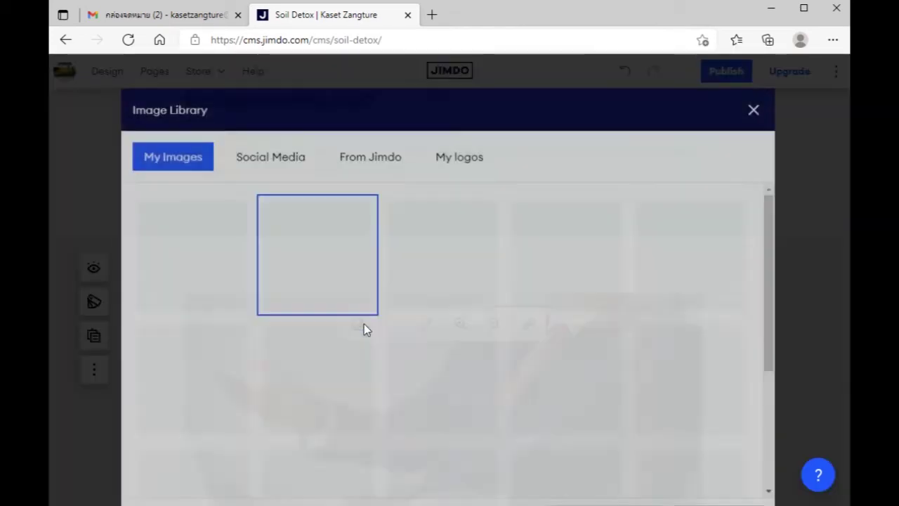
click(200, 233)
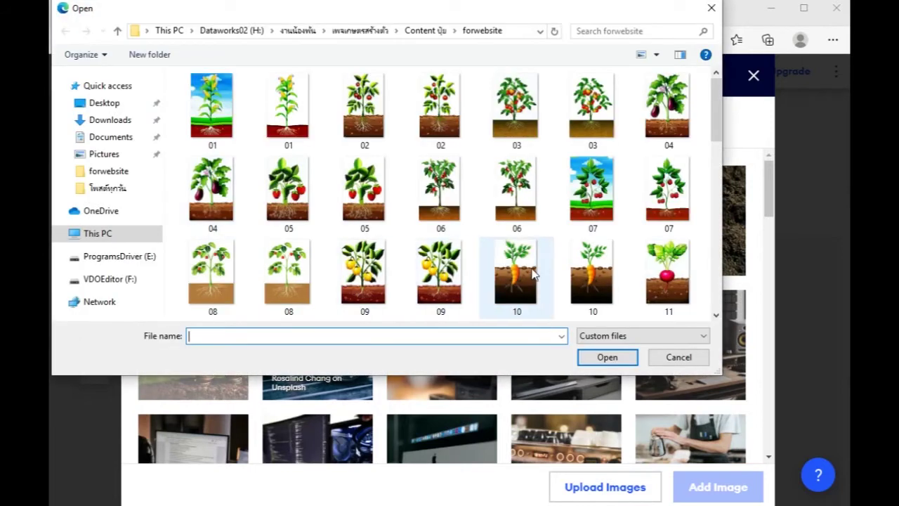
scroll(533, 277, down, 2)
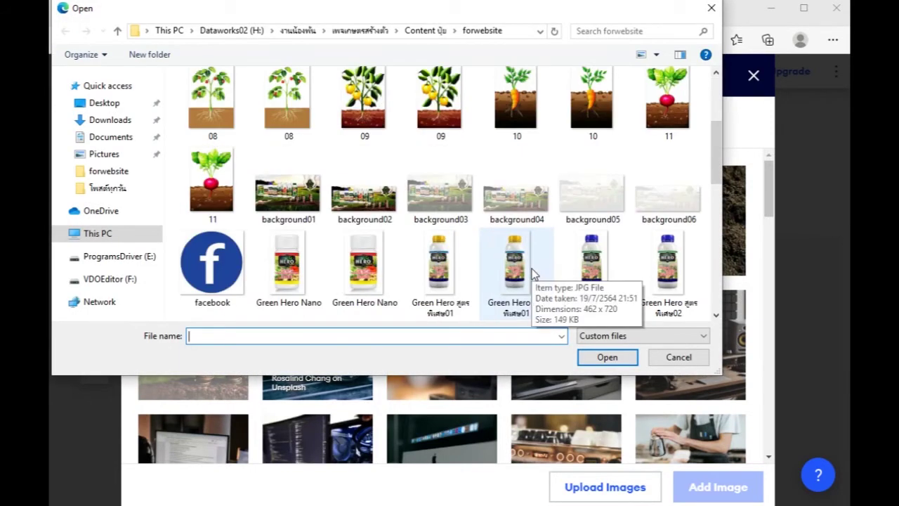
scroll(534, 277, down, 1)
scroll(534, 277, down, 2)
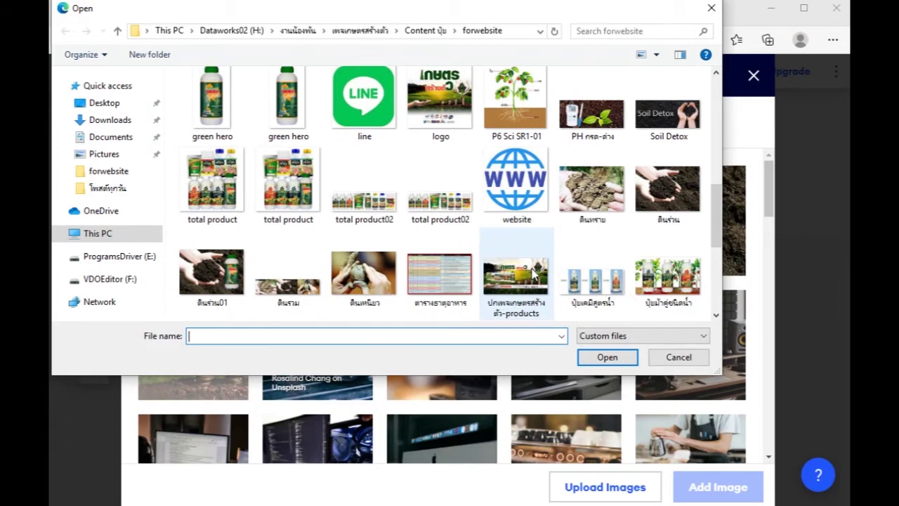
scroll(532, 274, down, 3)
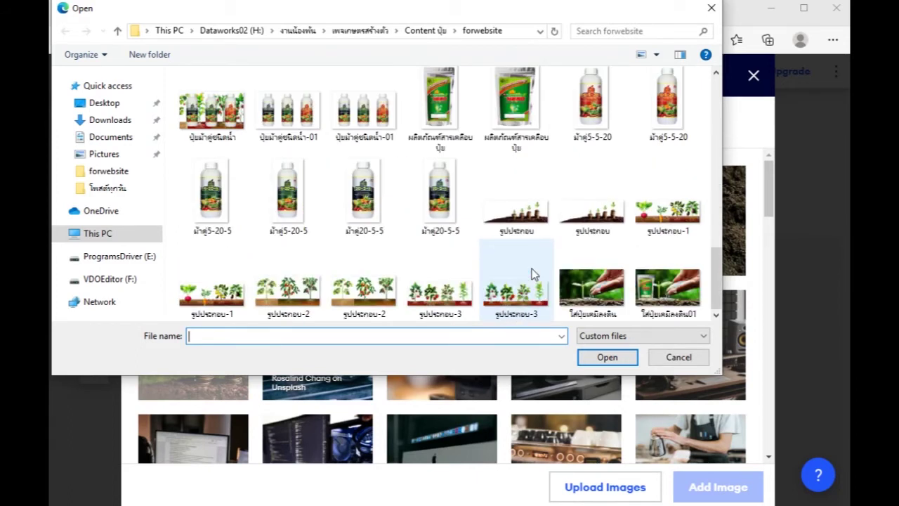
double_click(677, 299)
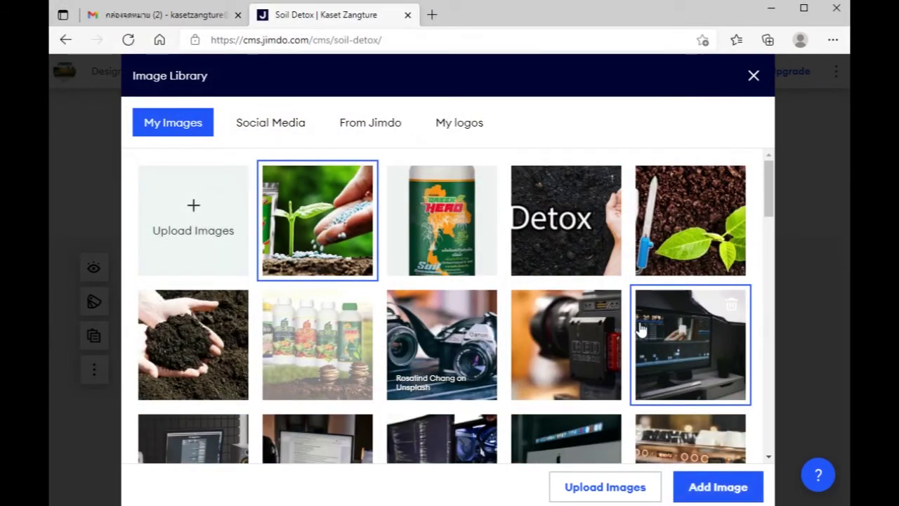
click(718, 490)
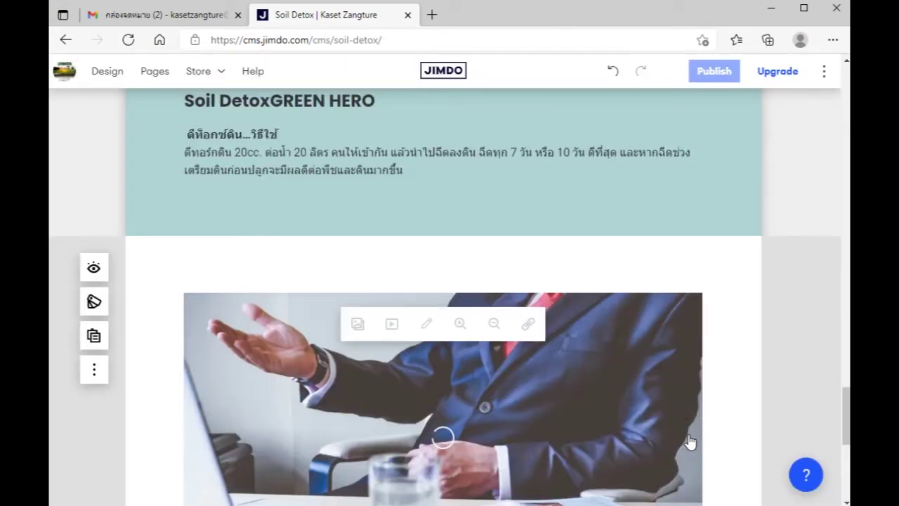
Step: Add a light teal text block with the "Get to know us" layout below the fertilizer pouch picture
scroll(688, 440, down, 1)
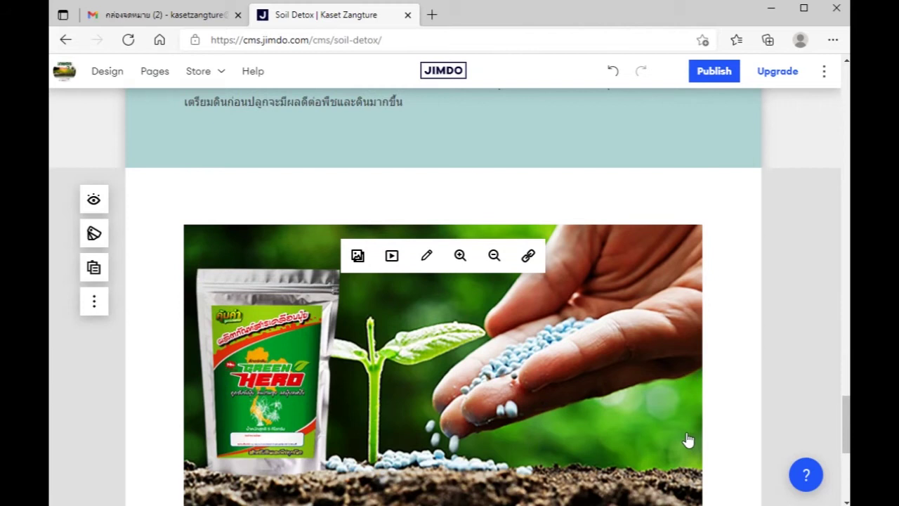
scroll(688, 440, down, 2)
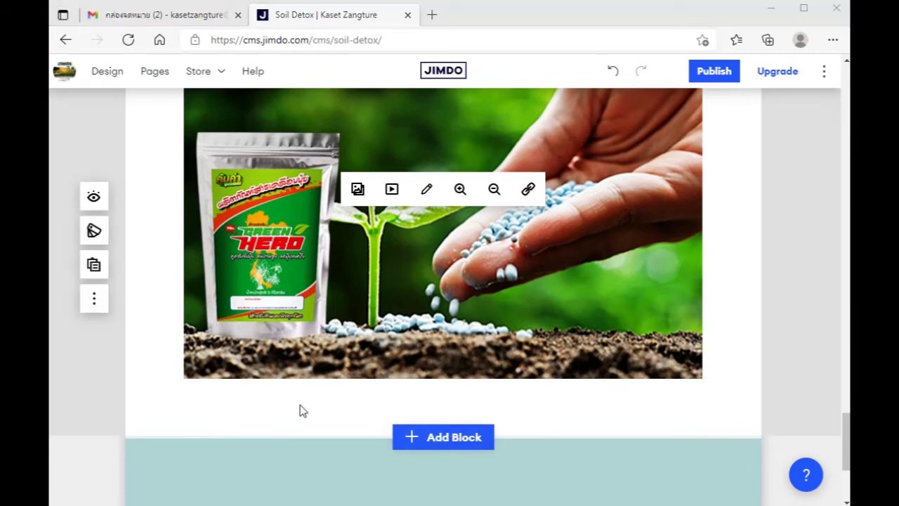
click(431, 441)
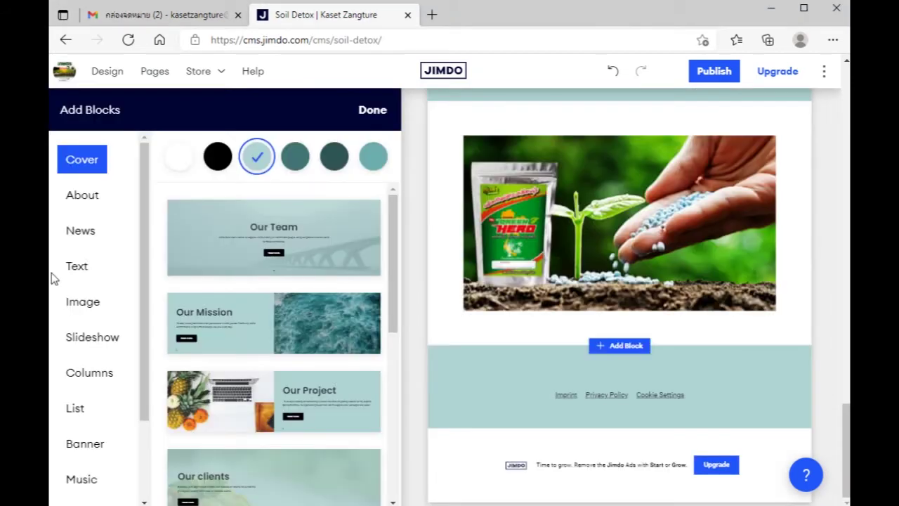
click(77, 266)
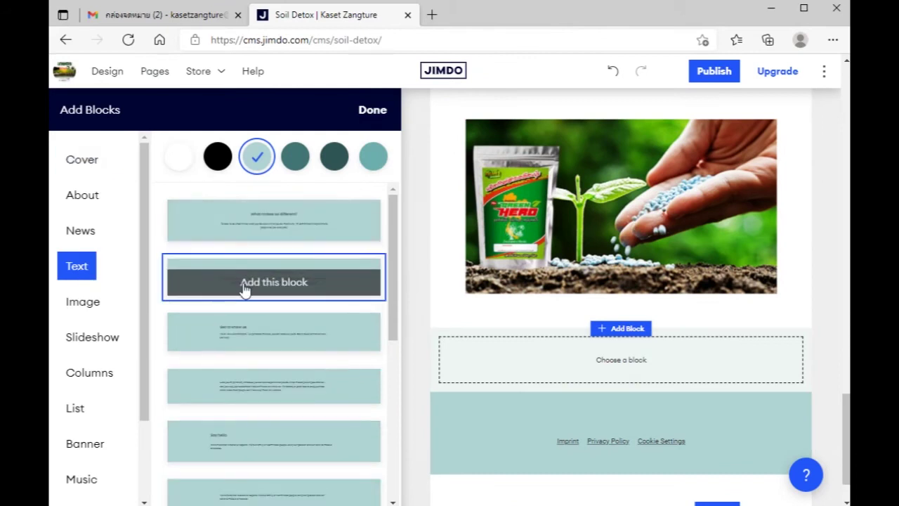
click(247, 338)
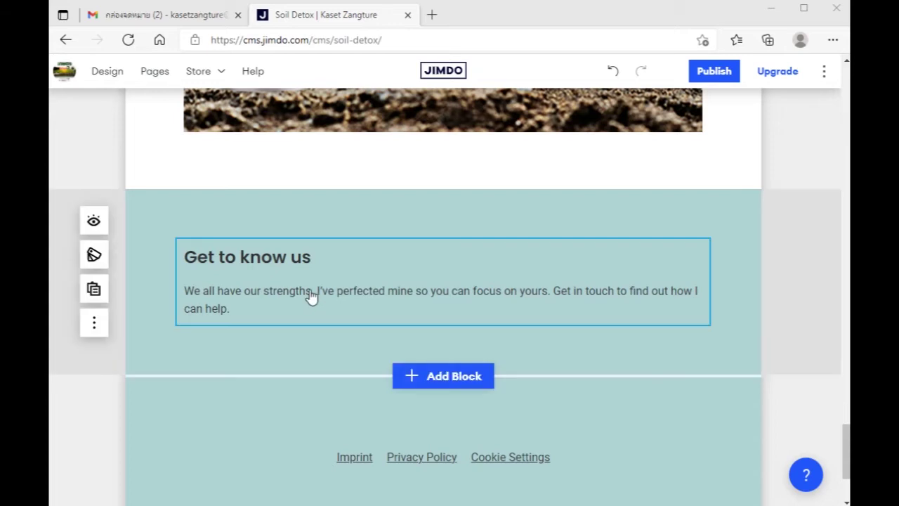
Step: Below the soil pH list, after a blank line, add "ดินที่มีค่า pH ประมาณ 6-7 จะเป็นดินที่ปลูกต้นไม้ได้ดีที่สุด เพราะมีค่าค่อนข้างเป็นกลาง ประเทศไทยมีดินด่างมากที่สุด"
scroll(309, 297, up, 8)
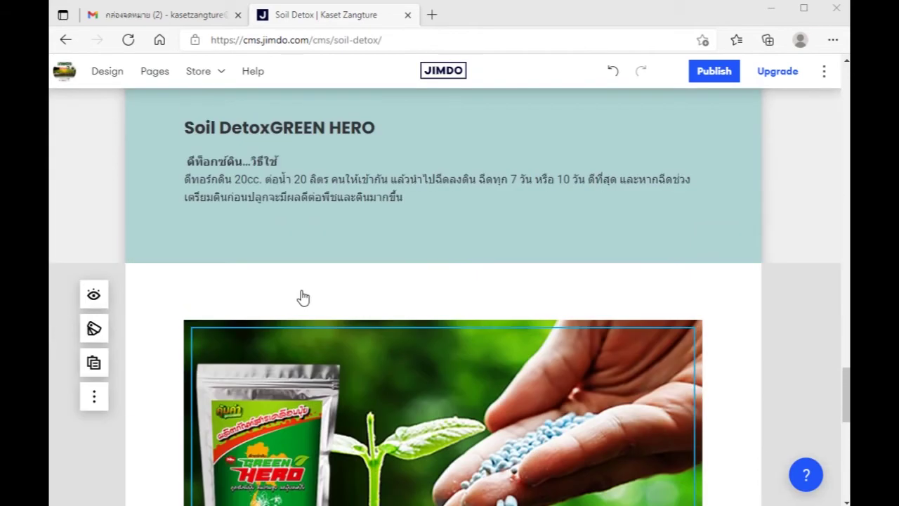
scroll(303, 298, up, 8)
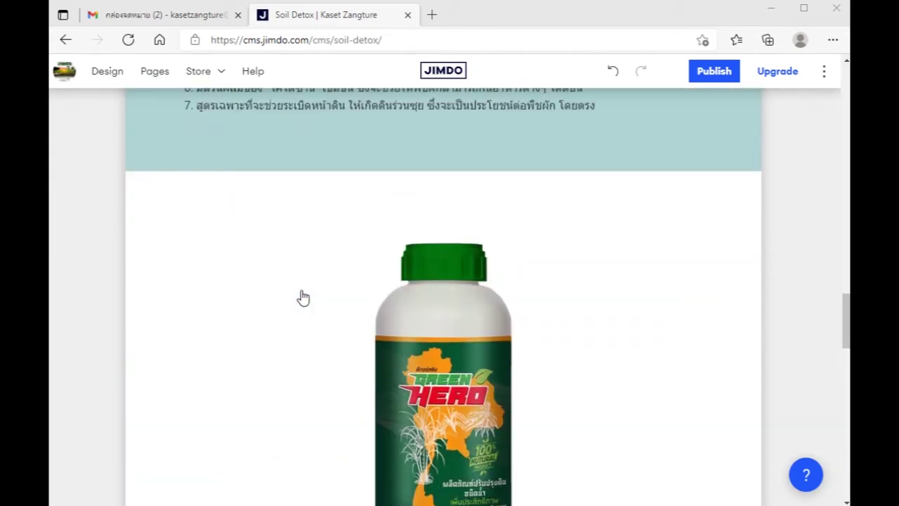
scroll(303, 298, up, 8)
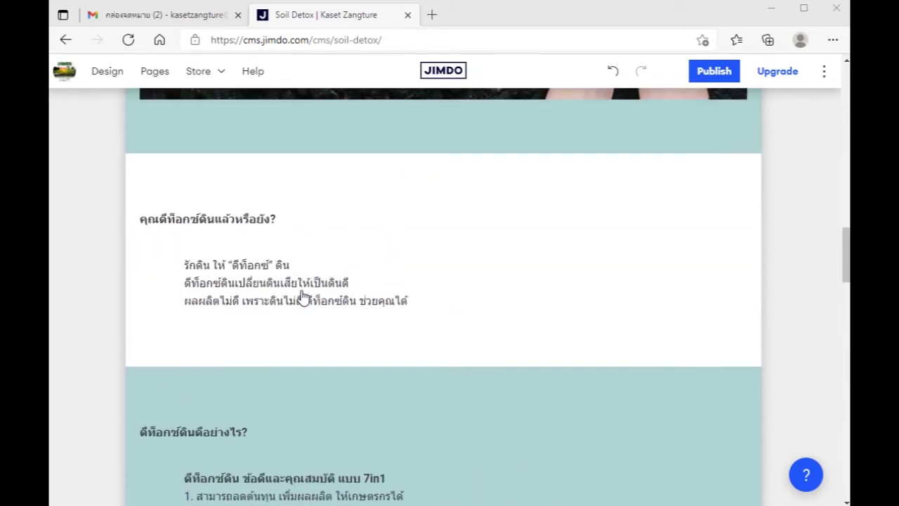
scroll(303, 298, up, 8)
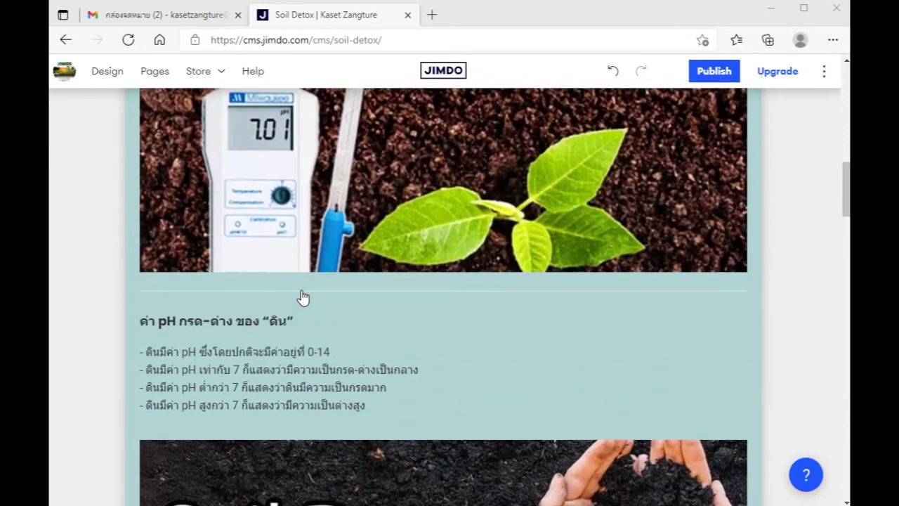
scroll(303, 298, up, 2)
scroll(303, 298, up, 1)
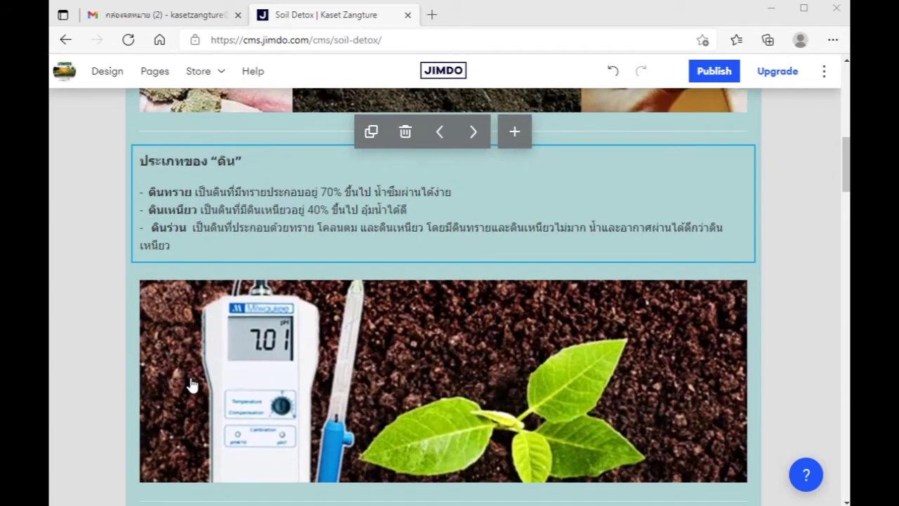
scroll(188, 383, down, 6)
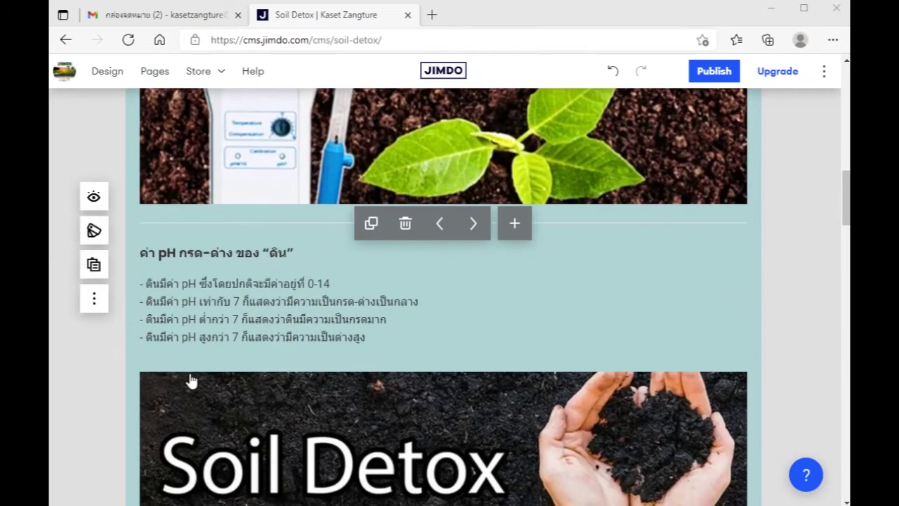
click(380, 340)
key(Return)
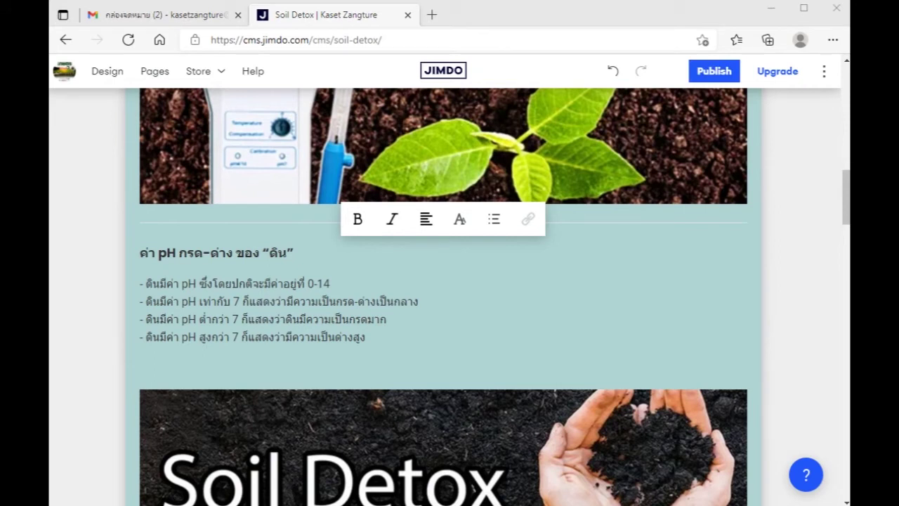
click(153, 359)
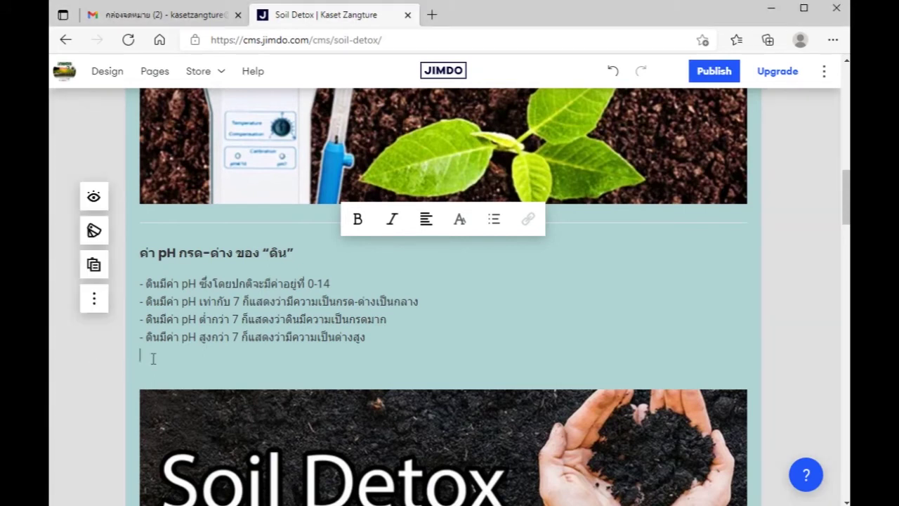
text(ดินที่มีค่า pH ประมาณ 6-7 จะเป็นดินที่ปลูกต้นไม้ได้ดีที่สุด เพราะมีค่าค่อนข้างเป็นกลาง ประเทศไทยมีดินด่างมากที่สุด)
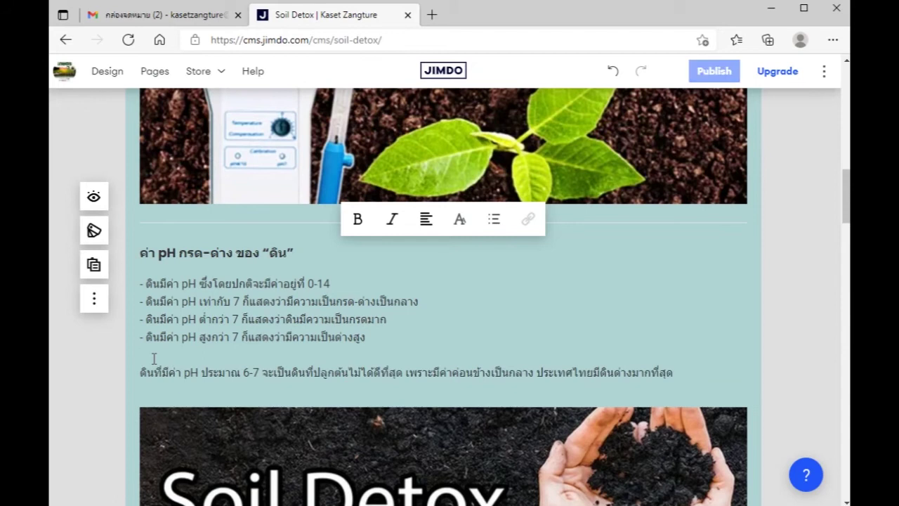
Step: Look through the page's product sections, from the 7in1 properties list to the fertilizer pouch picture and back to the bottle
scroll(201, 341, down, 10)
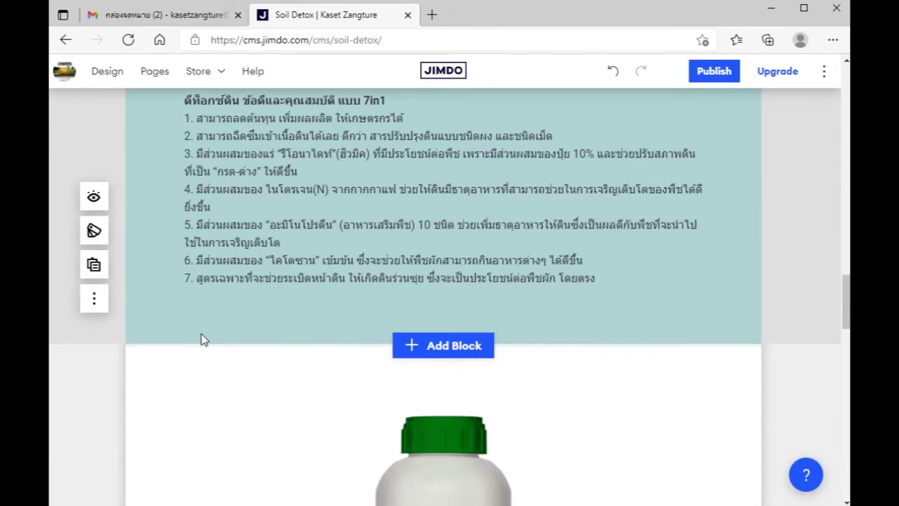
scroll(201, 339, down, 8)
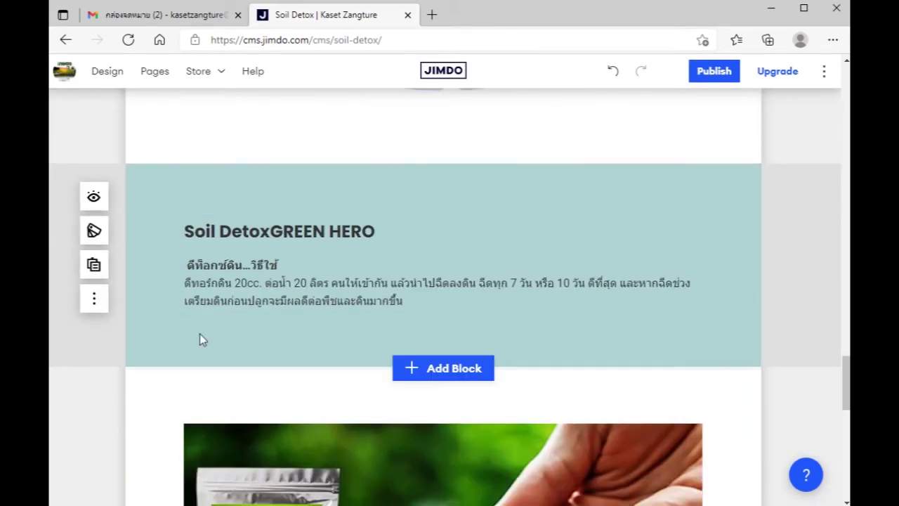
scroll(201, 337, down, 5)
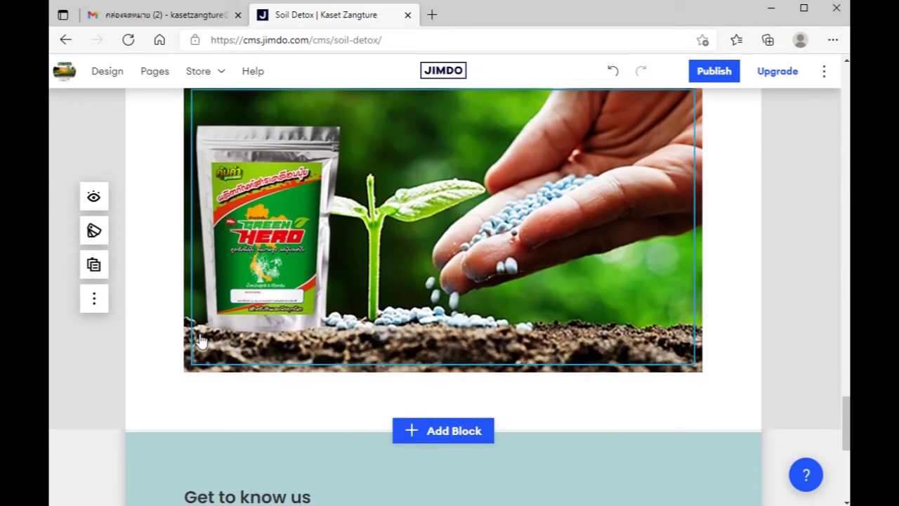
scroll(201, 340, up, 4)
scroll(200, 340, up, 6)
scroll(201, 340, down, 5)
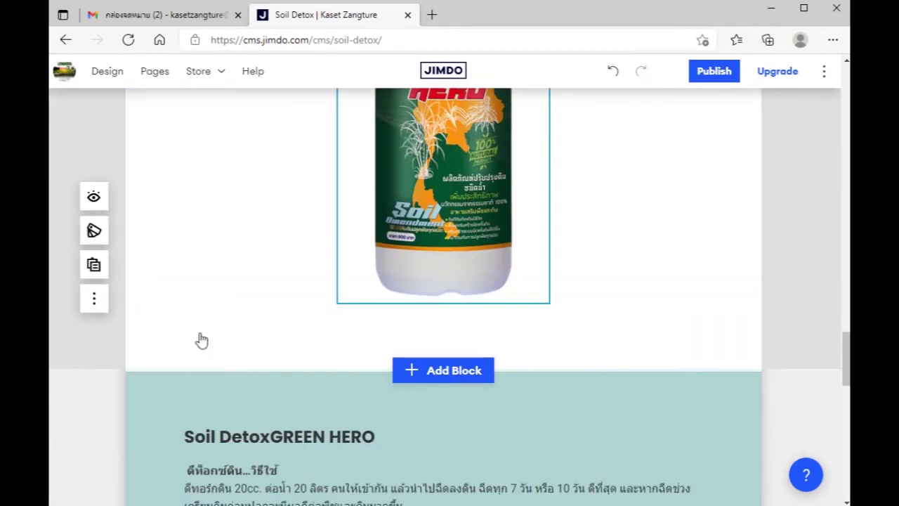